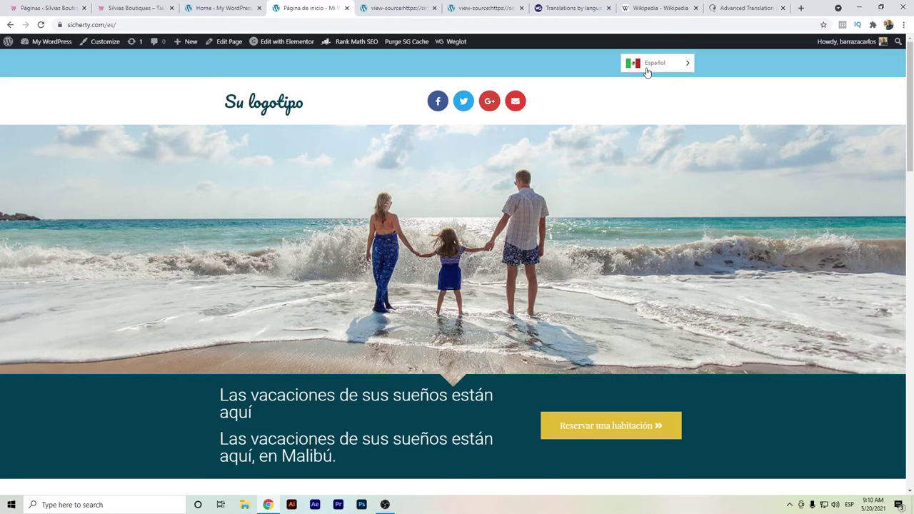
- Switch the current home page to English with the language switcher, browse it, then switch back to Spanish
{"action": "left_click", "coordinate": [648, 71]}
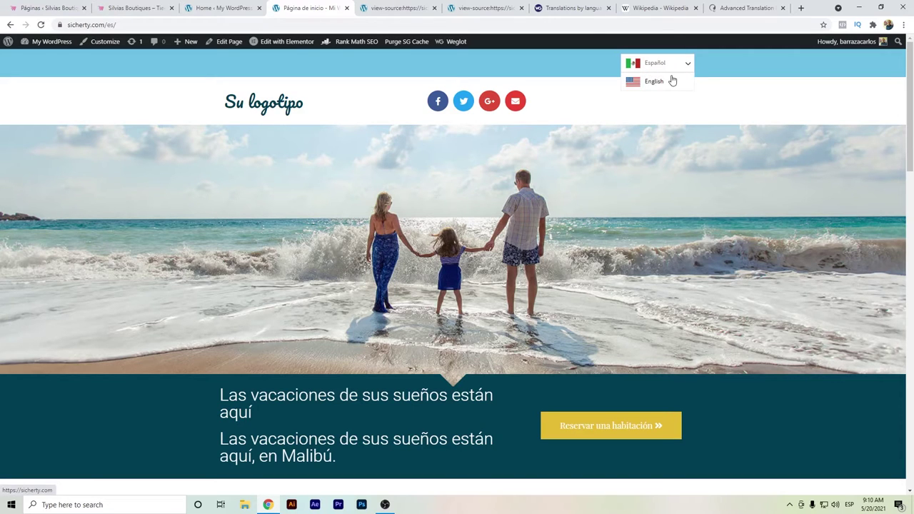
{"action": "left_click", "coordinate": [672, 81]}
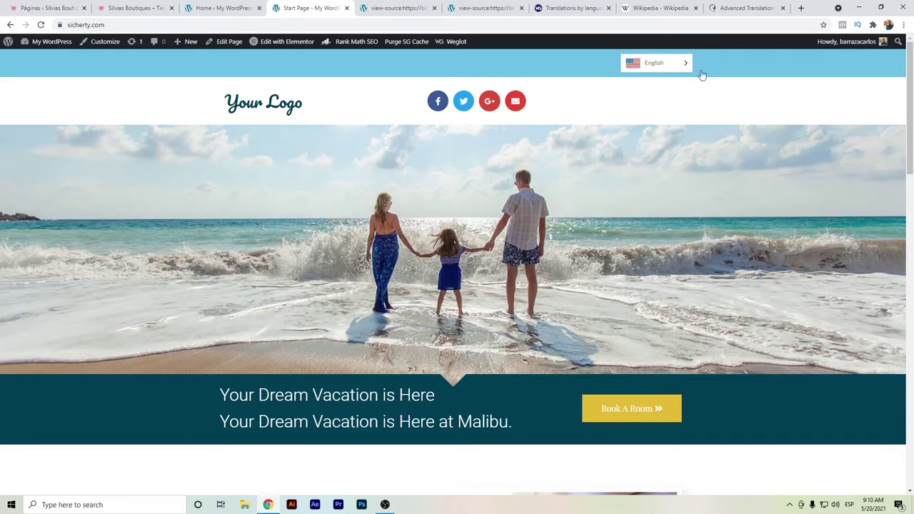
{"action": "scroll", "coordinate": [460, 200], "scroll_direction": "down", "scroll_amount": 6}
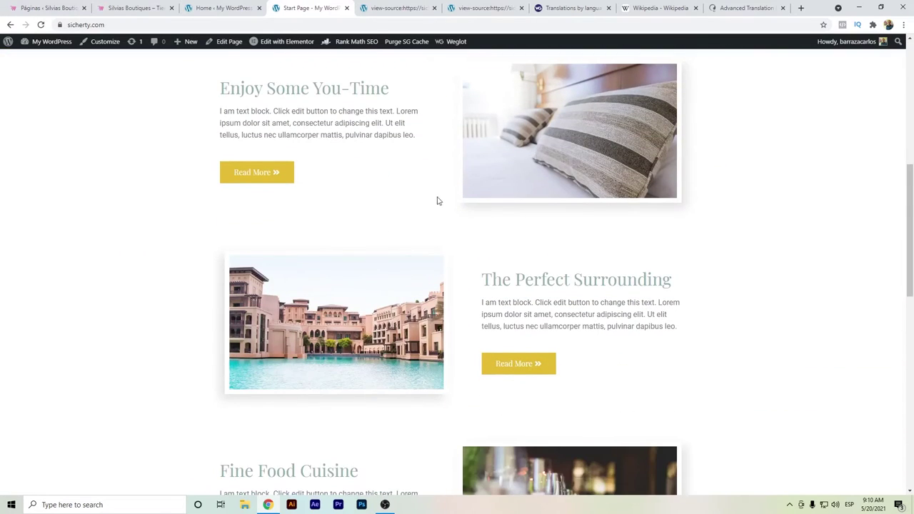
{"action": "scroll", "coordinate": [911, 312], "scroll_direction": "down", "scroll_amount": 1}
{"action": "scroll", "coordinate": [910, 312], "scroll_direction": "down", "scroll_amount": 8}
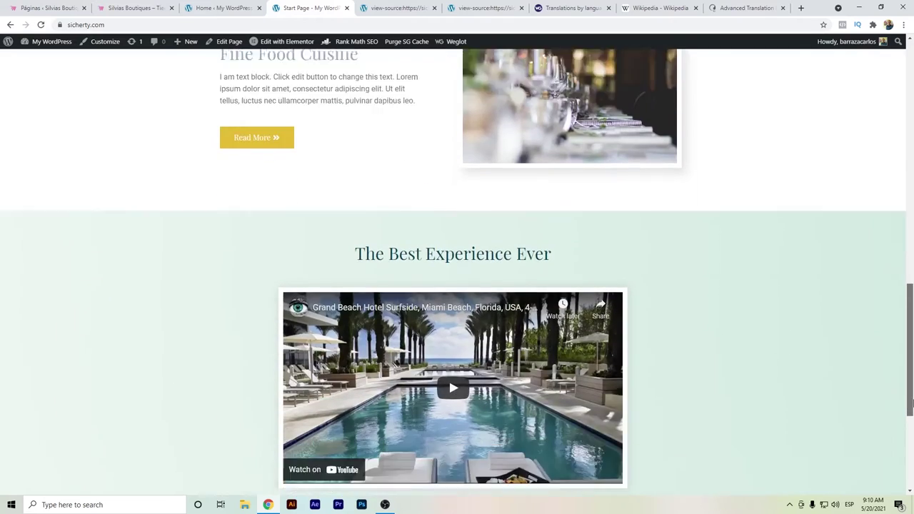
{"action": "scroll", "coordinate": [908, 295], "scroll_direction": "up", "scroll_amount": 7}
{"action": "scroll", "coordinate": [907, 295], "scroll_direction": "up", "scroll_amount": 8}
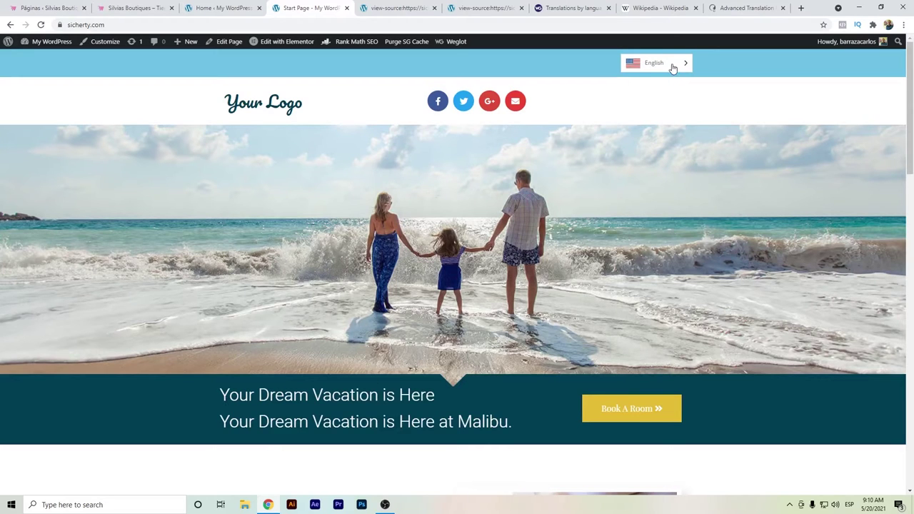
{"action": "mouse_move", "coordinate": [674, 67]}
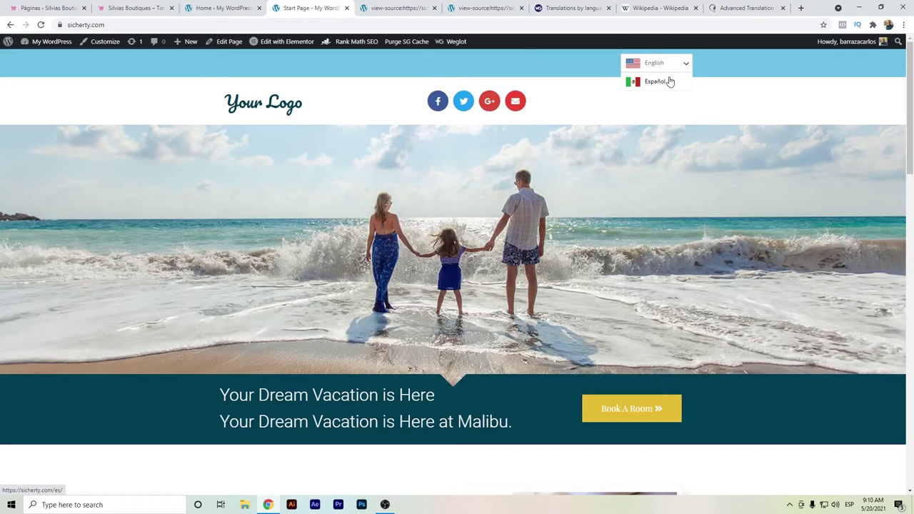
{"action": "left_click", "coordinate": [655, 81]}
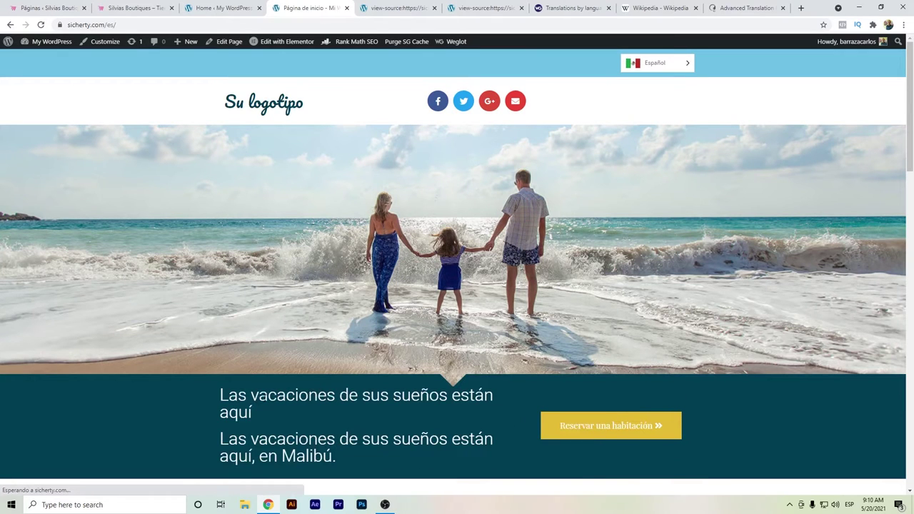
- Show the Silvia's Boutiques store in Español and browse it, then go to the sicherty.com dashboard
{"action": "left_click", "coordinate": [135, 8]}
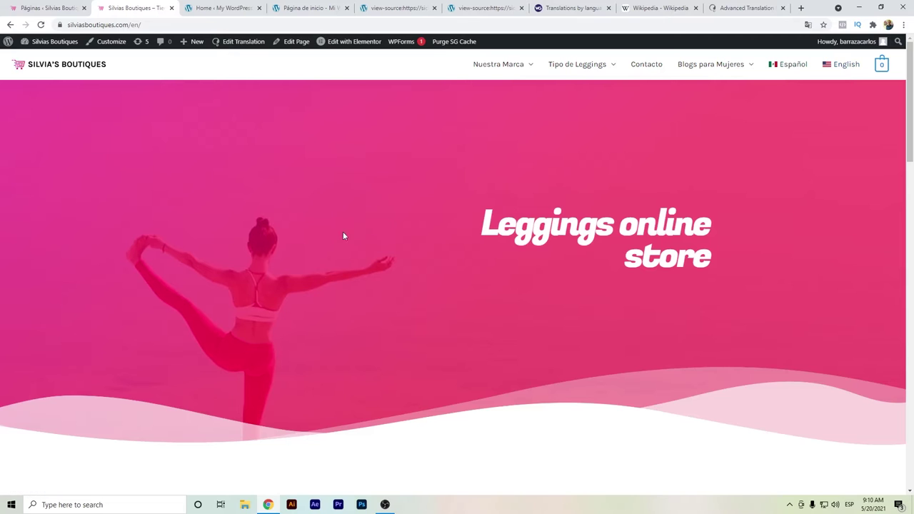
{"action": "left_click_drag", "start_coordinate": [910, 132], "coordinate": [718, 120]}
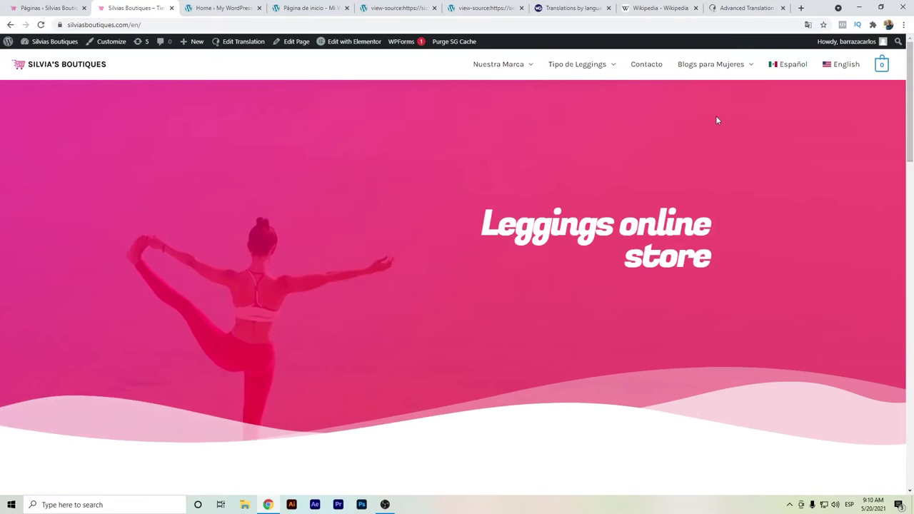
{"action": "left_click", "coordinate": [791, 65]}
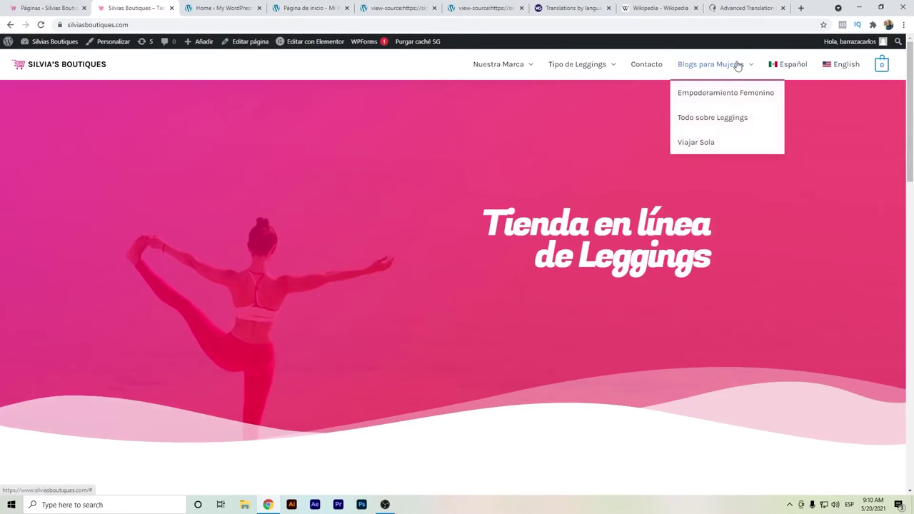
{"action": "mouse_move", "coordinate": [601, 75]}
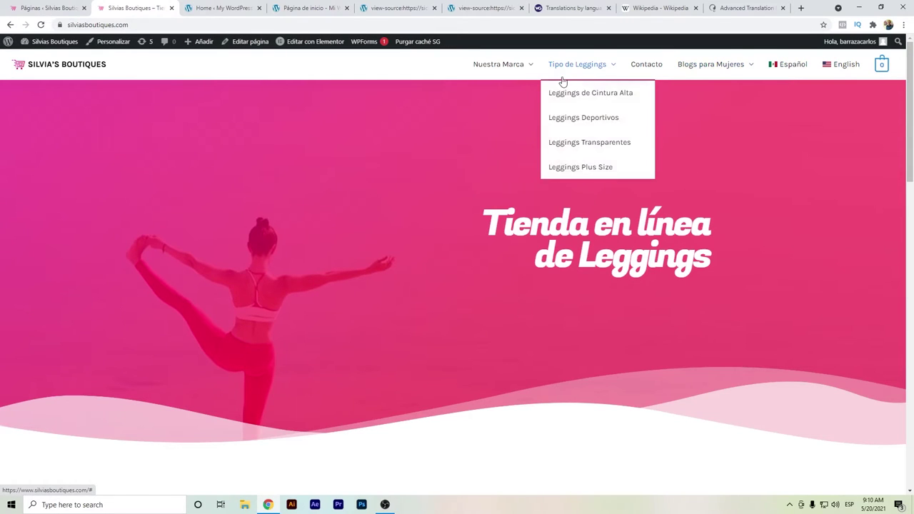
{"action": "scroll", "coordinate": [910, 155], "scroll_direction": "down", "scroll_amount": 2}
{"action": "scroll", "coordinate": [911, 155], "scroll_direction": "down", "scroll_amount": 4}
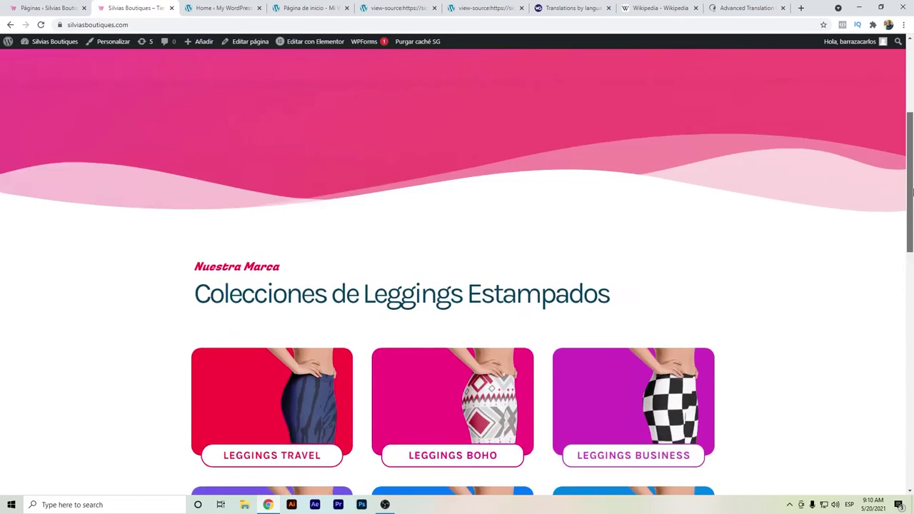
{"action": "scroll", "coordinate": [911, 154], "scroll_direction": "up", "scroll_amount": 6}
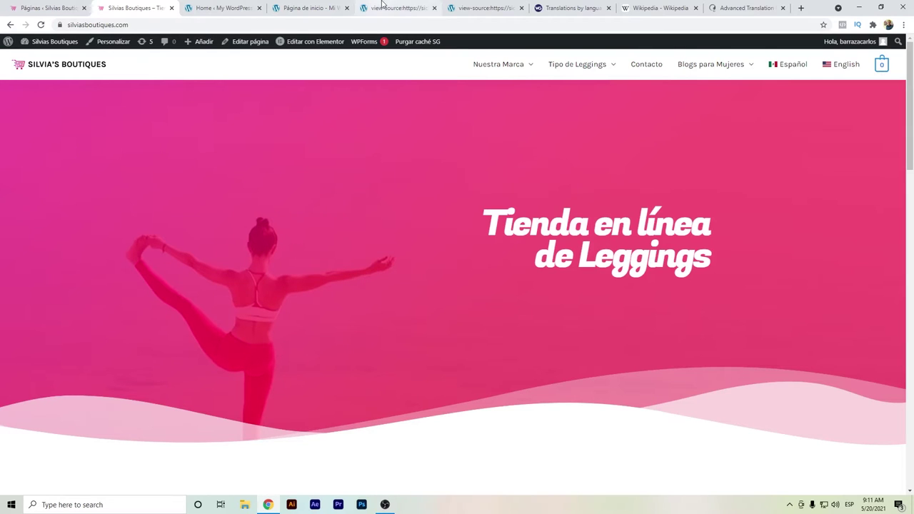
{"action": "left_click", "coordinate": [252, 8]}
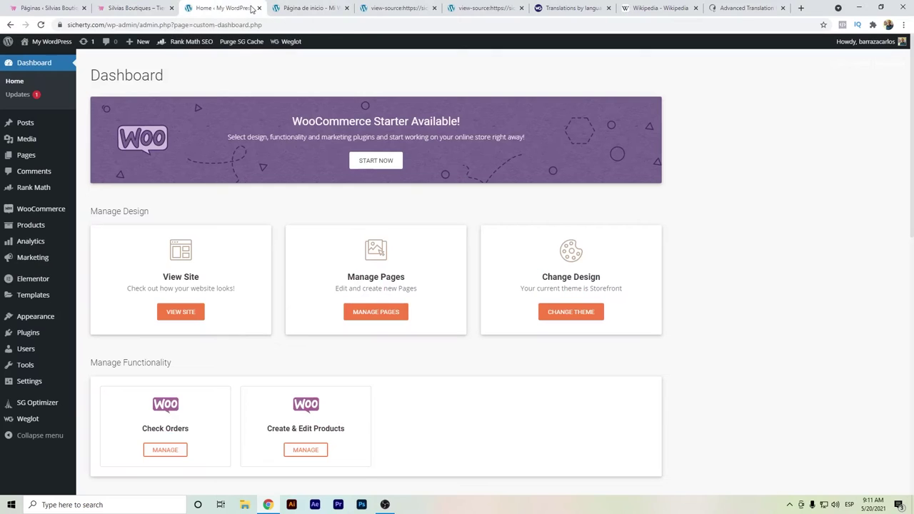
- Review the Weglot plugin settings, then bring up Weglot's English-to-Spanish translations page (1,137 words)
{"action": "left_click", "coordinate": [31, 425]}
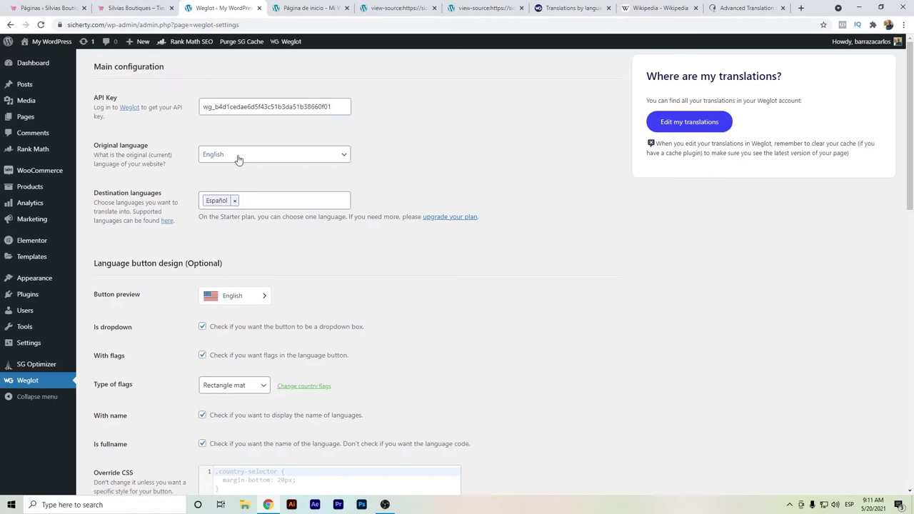
{"action": "scroll", "coordinate": [238, 187], "scroll_direction": "down", "scroll_amount": 2}
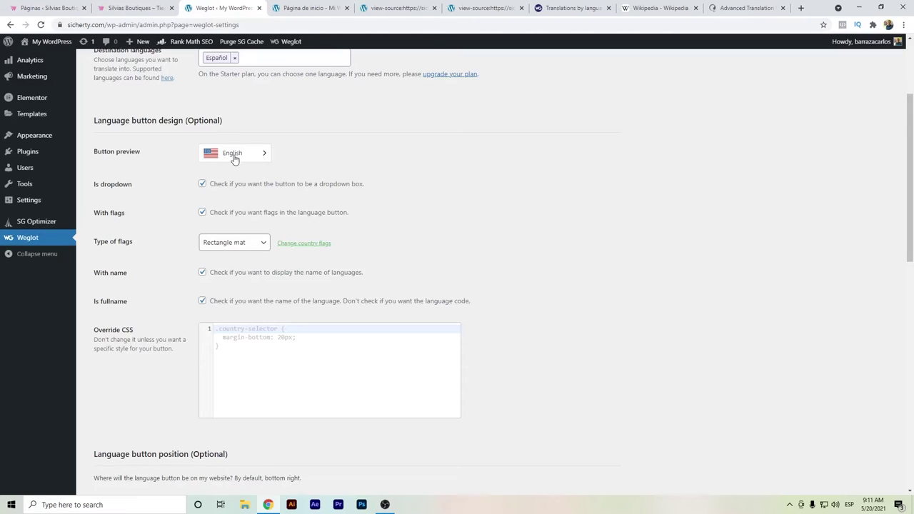
{"action": "scroll", "coordinate": [339, 189], "scroll_direction": "down", "scroll_amount": 1}
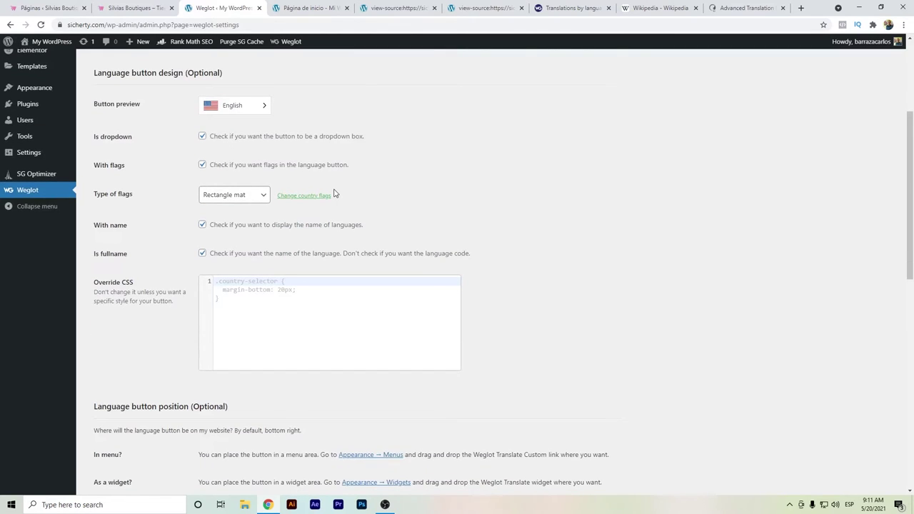
{"action": "scroll", "coordinate": [334, 193], "scroll_direction": "down", "scroll_amount": 5}
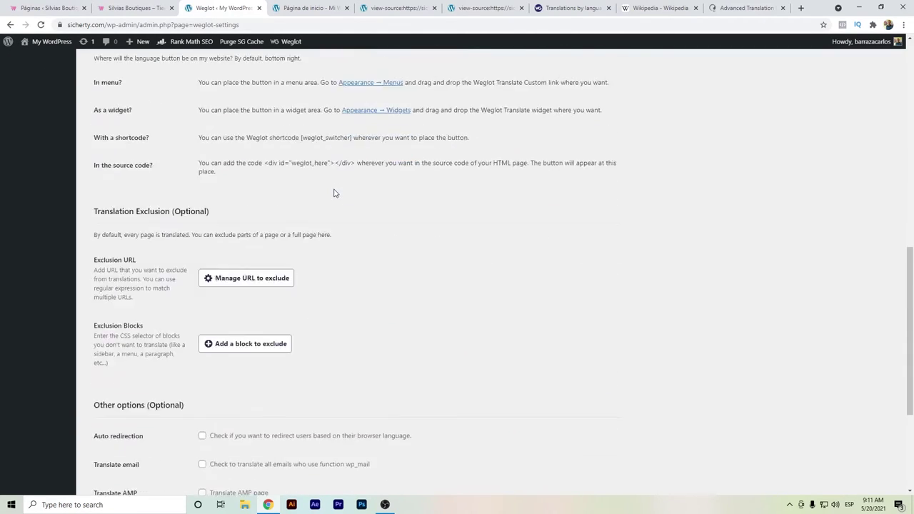
{"action": "scroll", "coordinate": [334, 194], "scroll_direction": "up", "scroll_amount": 7}
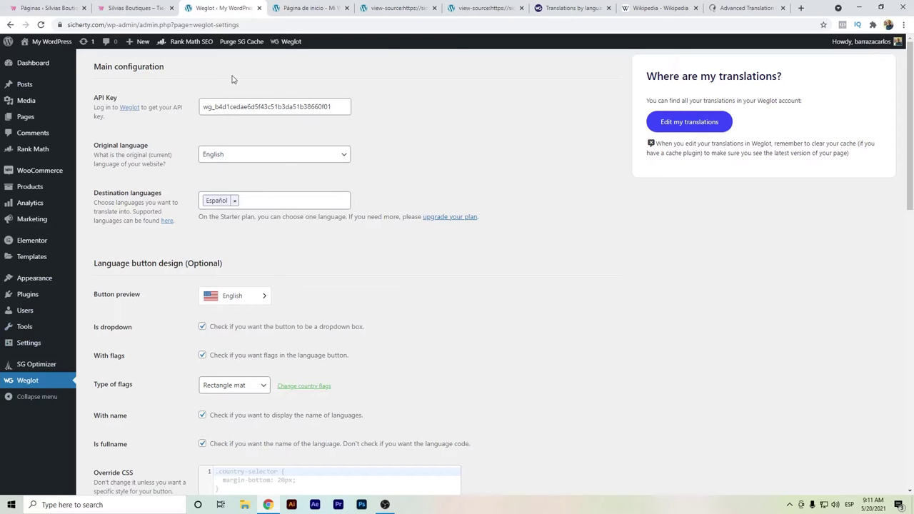
{"action": "left_click", "coordinate": [560, 7]}
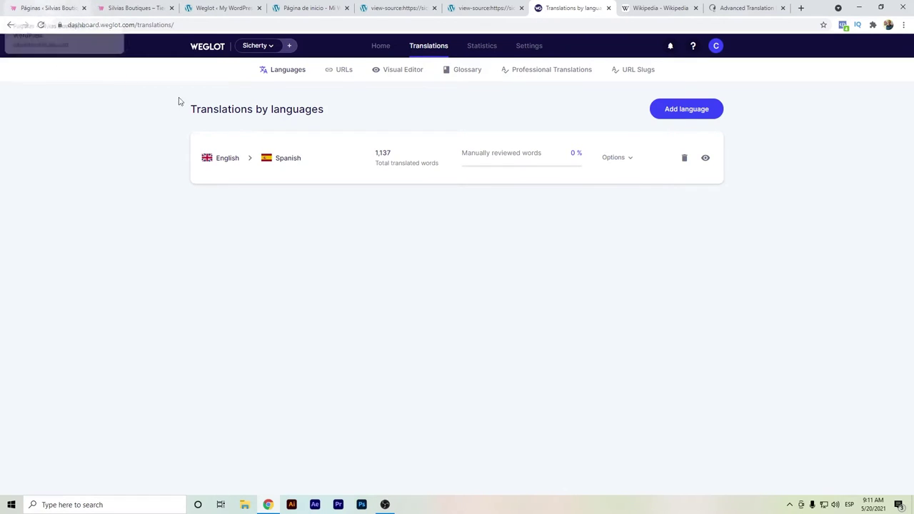
- Open the English to Spanish translation list and scroll through it
{"action": "left_click", "coordinate": [278, 166]}
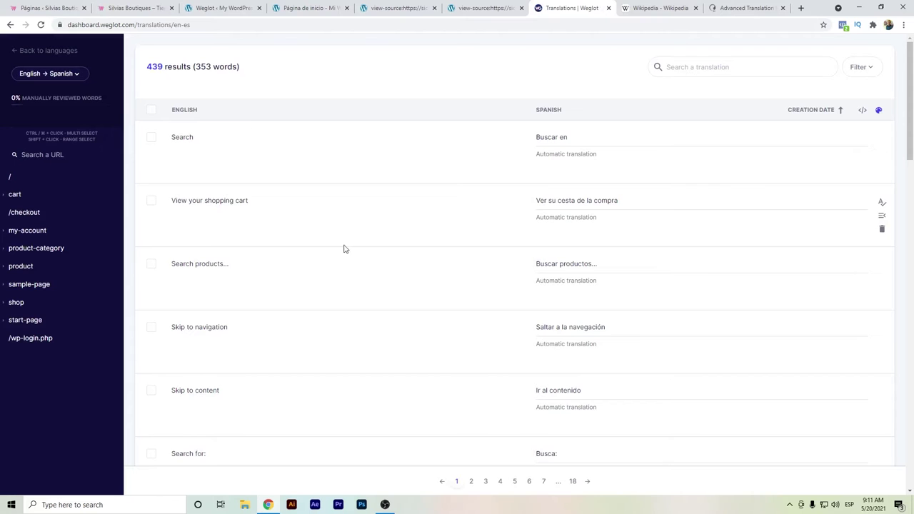
{"action": "scroll", "coordinate": [216, 193], "scroll_direction": "down", "scroll_amount": 1}
{"action": "scroll", "coordinate": [216, 193], "scroll_direction": "down", "scroll_amount": 12}
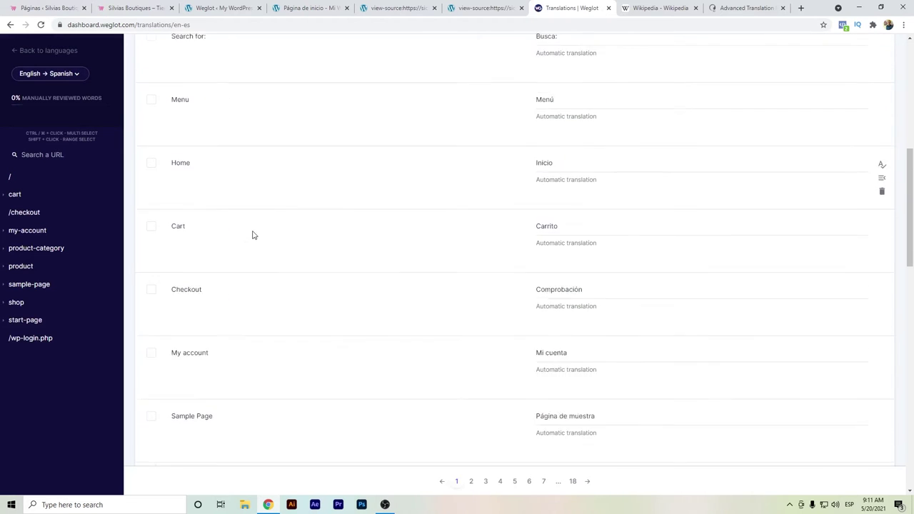
{"action": "scroll", "coordinate": [354, 325], "scroll_direction": "down", "scroll_amount": 8}
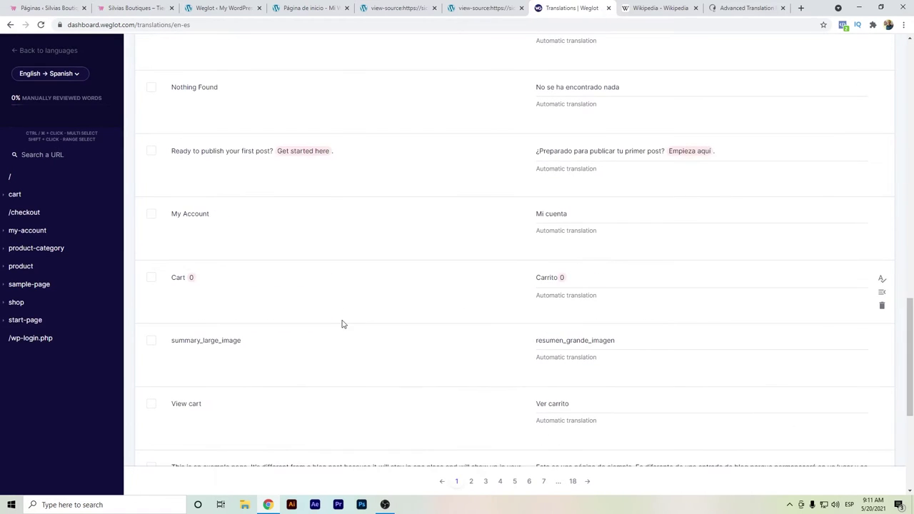
{"action": "scroll", "coordinate": [262, 203], "scroll_direction": "up", "scroll_amount": 3}
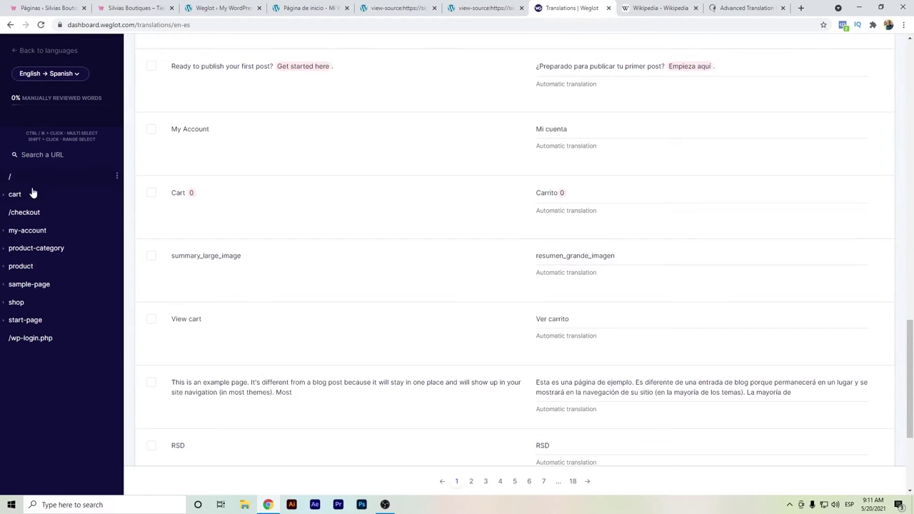
- Filter the translations by URL: /, /checkout, then /sample-page with 13 automatic translations
{"action": "left_click", "coordinate": [14, 178]}
{"action": "scroll", "coordinate": [312, 118], "scroll_direction": "up", "scroll_amount": 10}
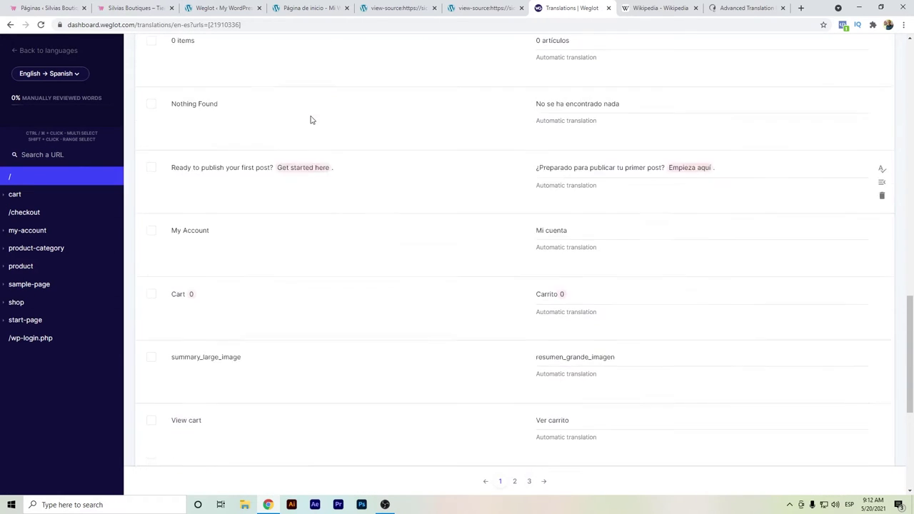
{"action": "scroll", "coordinate": [336, 104], "scroll_direction": "up", "scroll_amount": 5}
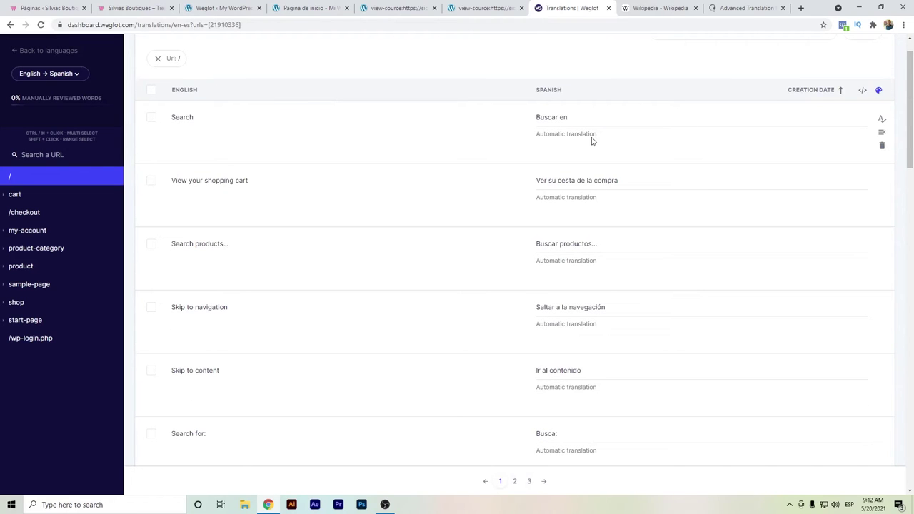
{"action": "left_click", "coordinate": [35, 214]}
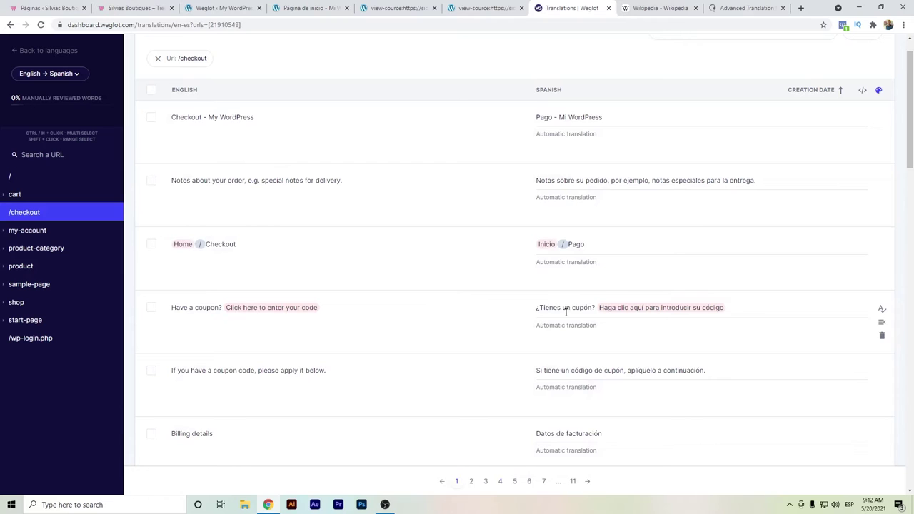
{"action": "scroll", "coordinate": [407, 357], "scroll_direction": "down", "scroll_amount": 2}
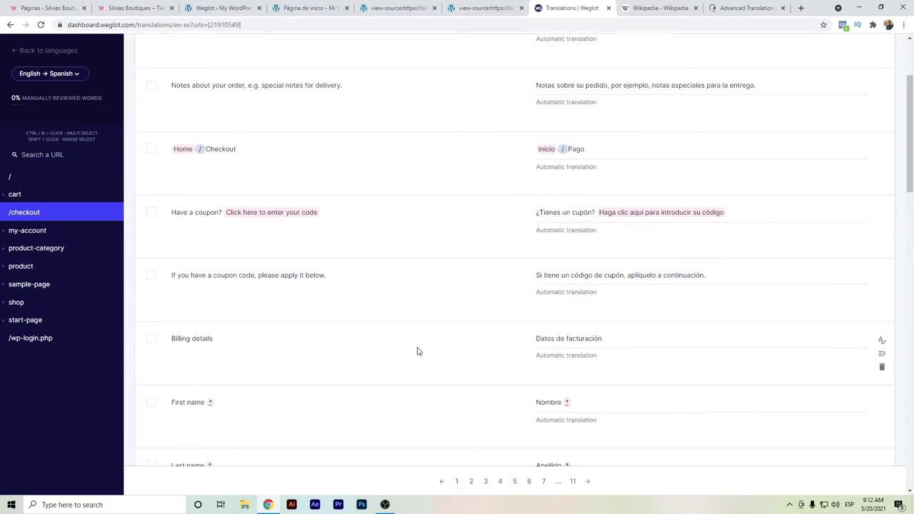
{"action": "scroll", "coordinate": [418, 351], "scroll_direction": "up", "scroll_amount": 3}
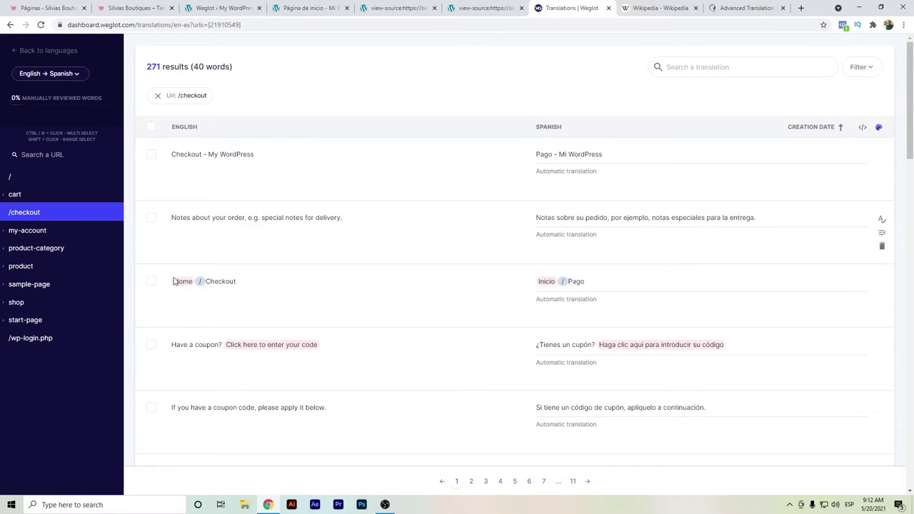
{"action": "left_click", "coordinate": [38, 285]}
{"action": "left_click", "coordinate": [34, 302]}
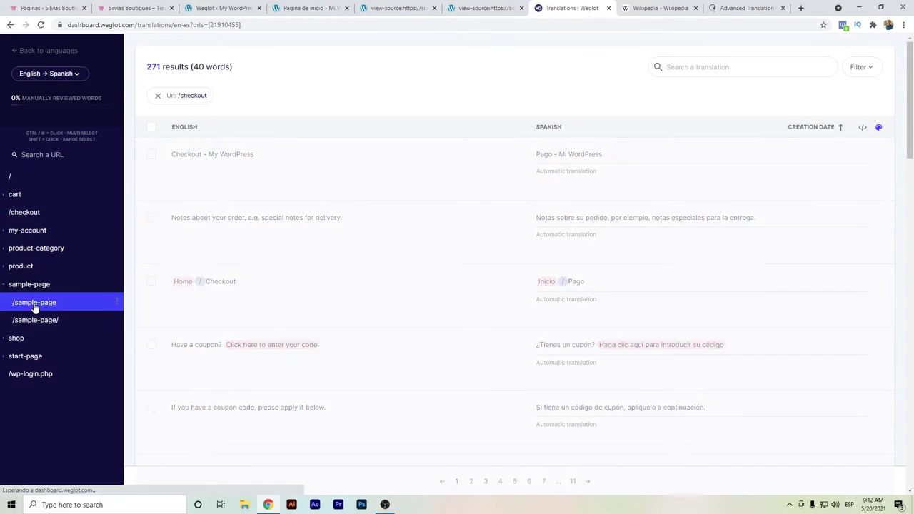
{"action": "scroll", "coordinate": [302, 205], "scroll_direction": "down", "scroll_amount": 2}
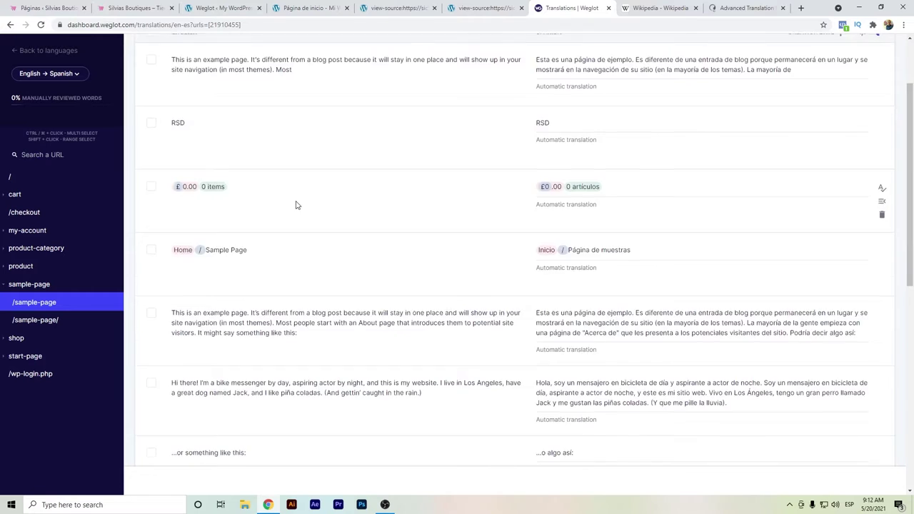
{"action": "scroll", "coordinate": [297, 205], "scroll_direction": "up", "scroll_amount": 2}
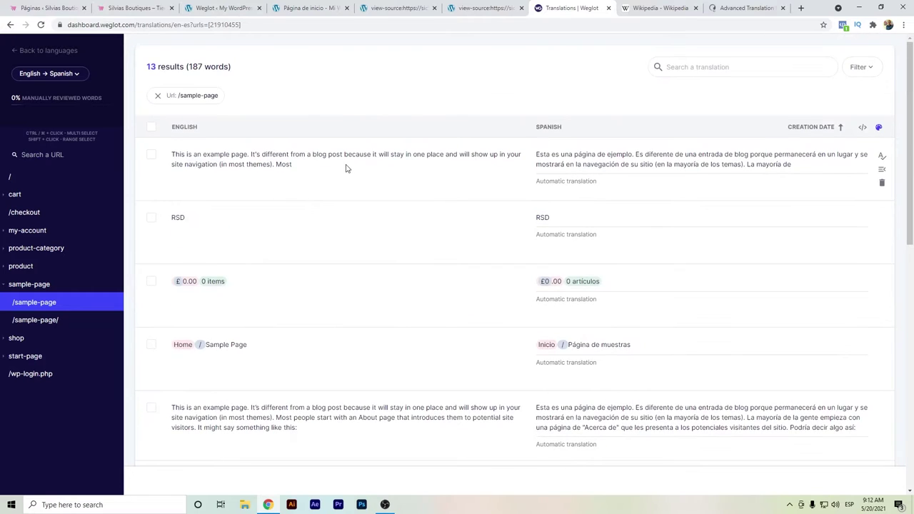
- Go to the Silvia's Boutiques Pages list, which shows 11 Spanish pages
{"action": "left_click", "coordinate": [13, 6]}
{"action": "scroll", "coordinate": [302, 174], "scroll_direction": "down", "scroll_amount": 1}
{"action": "scroll", "coordinate": [303, 174], "scroll_direction": "up", "scroll_amount": 1}
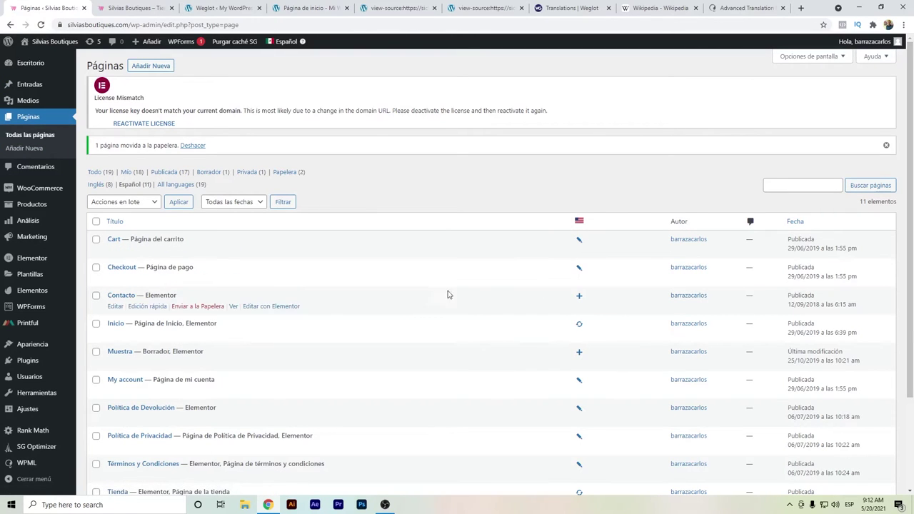
- Show WPML's Languages settings: Español as default plus Inglés, with language URLs in directories
{"action": "scroll", "coordinate": [351, 364], "scroll_direction": "down", "scroll_amount": 3}
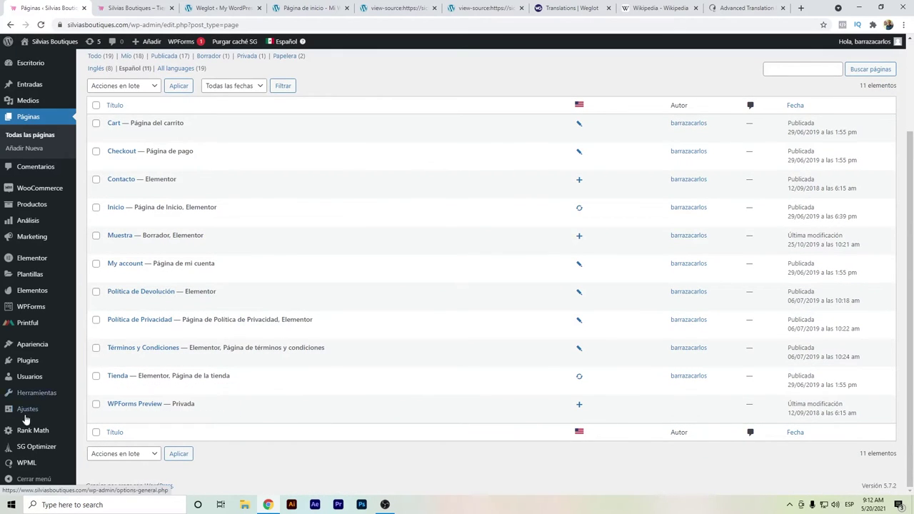
{"action": "left_click", "coordinate": [40, 463]}
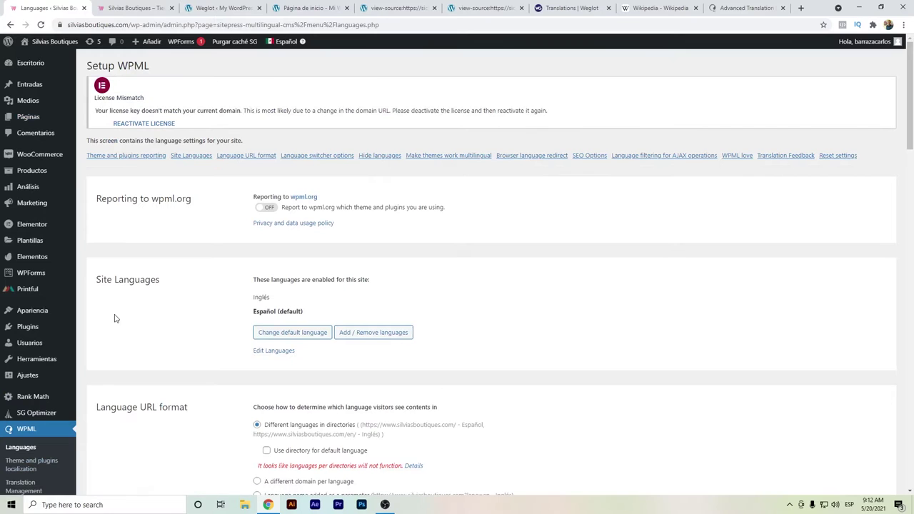
{"action": "scroll", "coordinate": [272, 260], "scroll_direction": "down", "scroll_amount": 2}
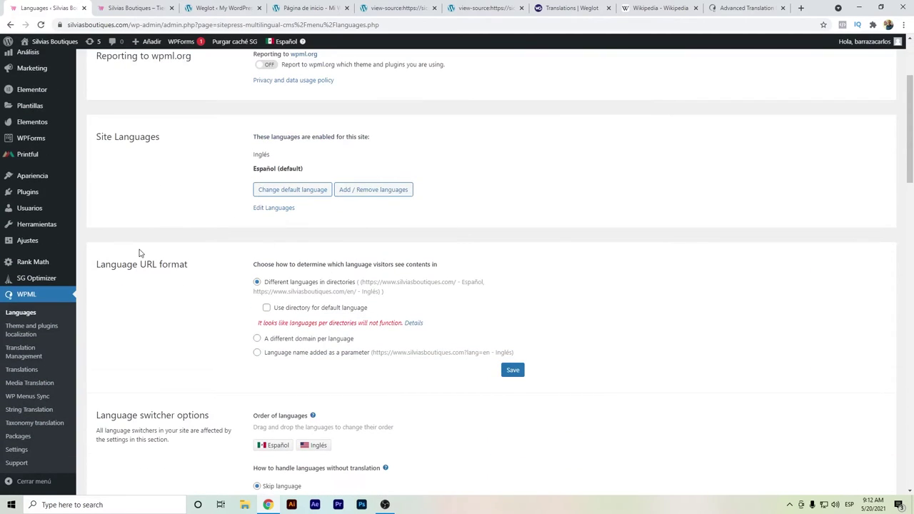
{"action": "scroll", "coordinate": [147, 271], "scroll_direction": "down", "scroll_amount": 1}
{"action": "scroll", "coordinate": [148, 275], "scroll_direction": "down", "scroll_amount": 1}
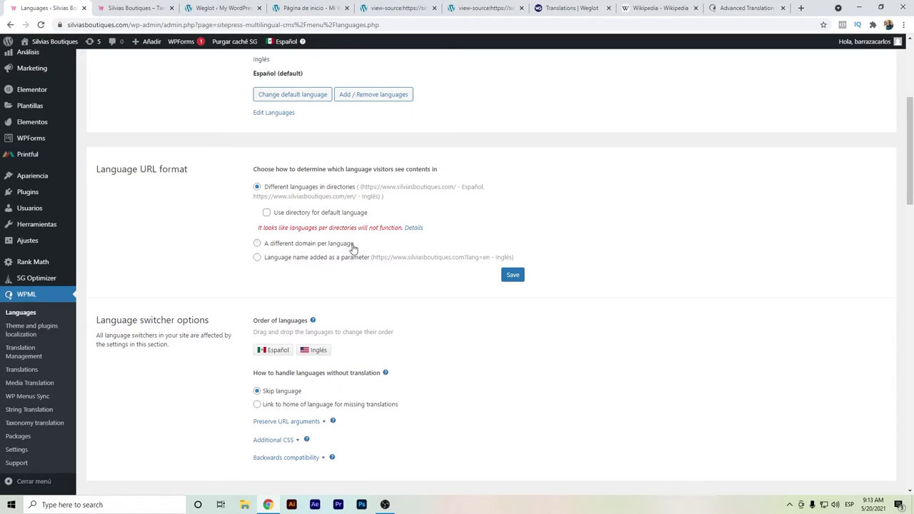
- Open the Weglot project settings and review the Language Switcher options
{"action": "left_click", "coordinate": [552, 7]}
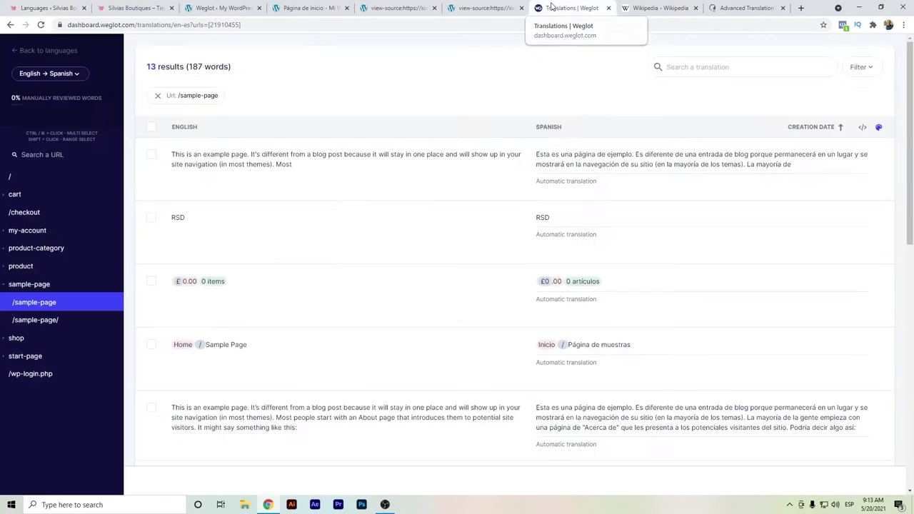
{"action": "left_click", "coordinate": [17, 57]}
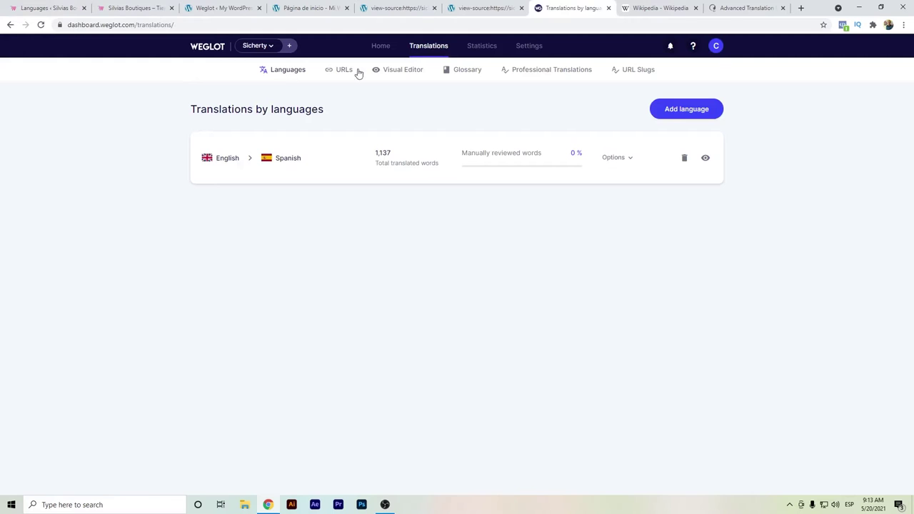
{"action": "left_click", "coordinate": [537, 51]}
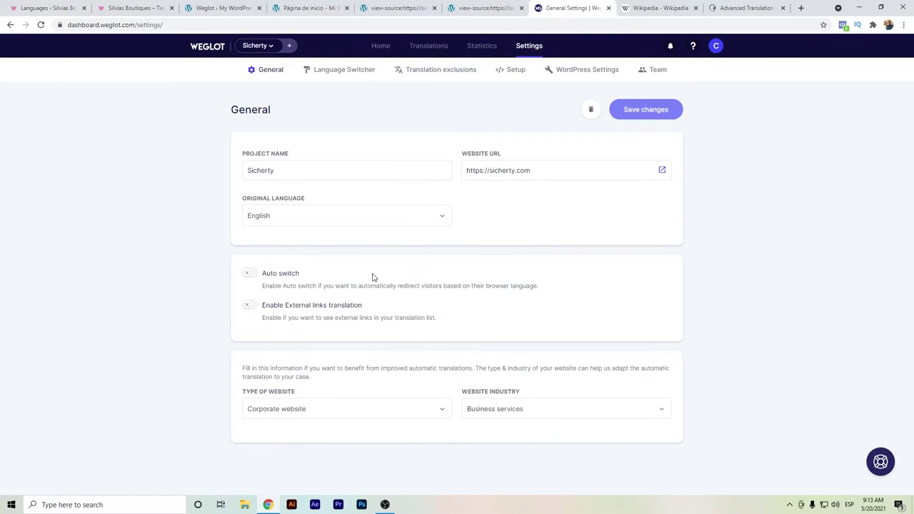
{"action": "left_click", "coordinate": [363, 76]}
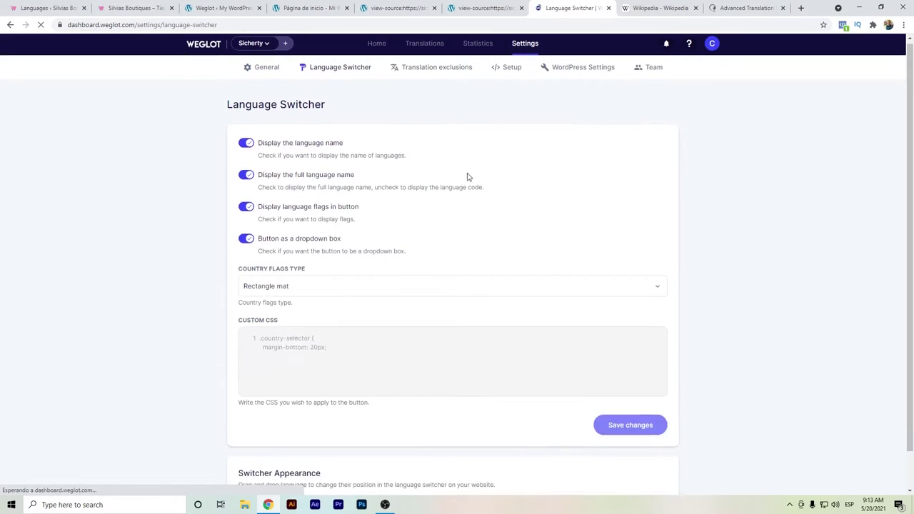
{"action": "scroll", "coordinate": [572, 207], "scroll_direction": "down", "scroll_amount": 1}
{"action": "scroll", "coordinate": [541, 229], "scroll_direction": "up", "scroll_amount": 1}
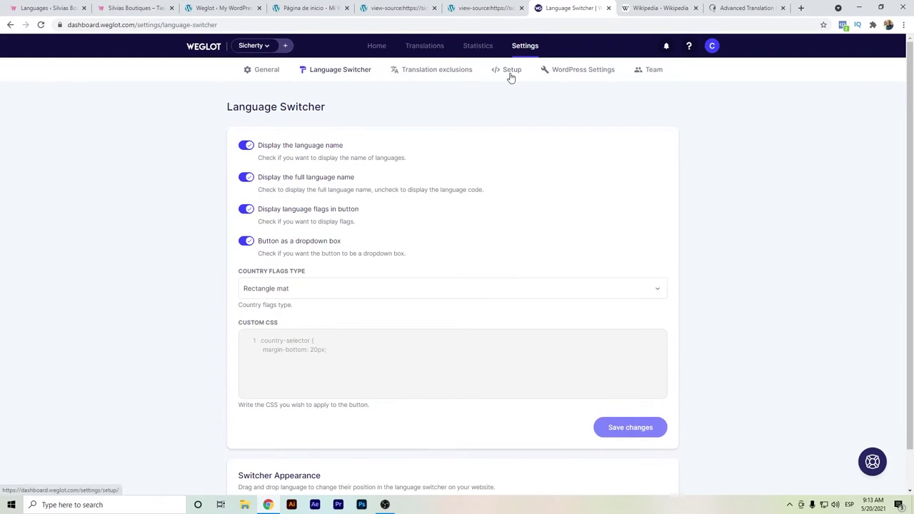
- Look through the Exclusions, WordPress Settings, Setup and Team pages, where members need a plan upgrade
{"action": "left_click", "coordinate": [463, 71]}
{"action": "left_click", "coordinate": [587, 75]}
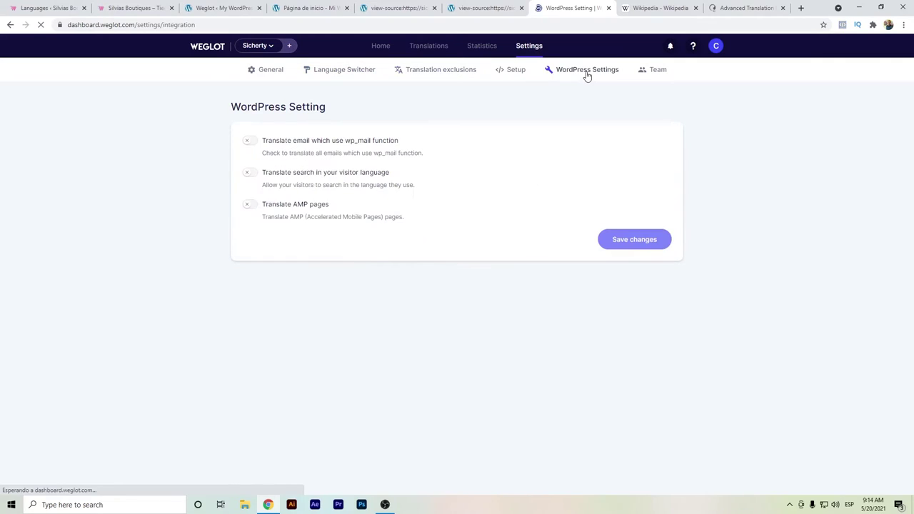
{"action": "left_click", "coordinate": [507, 71]}
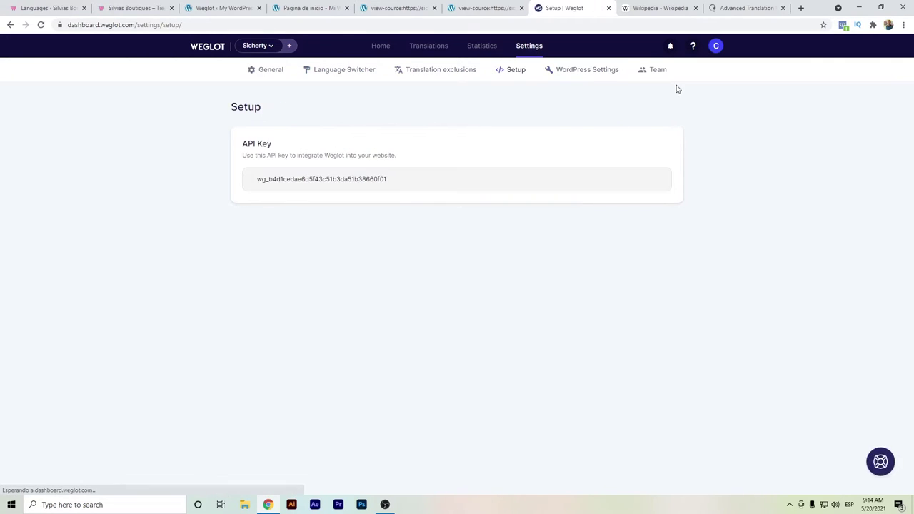
{"action": "left_click", "coordinate": [659, 75]}
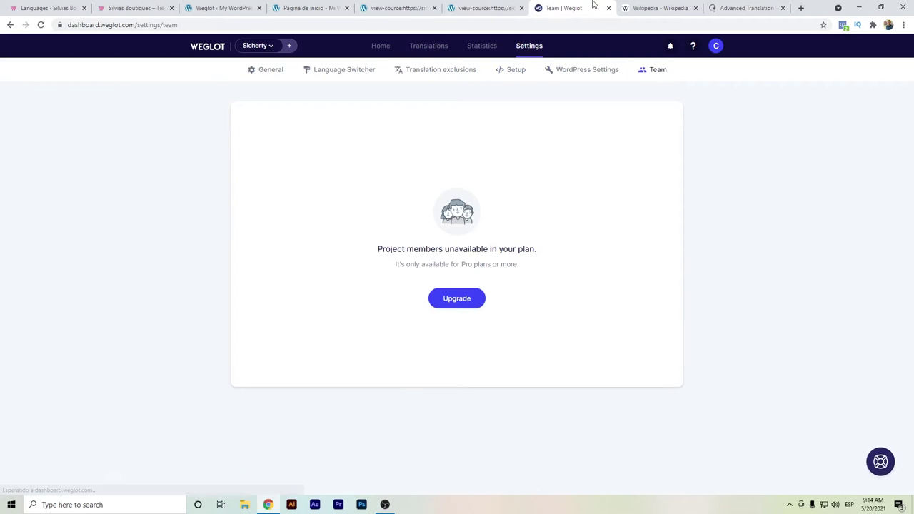
- Review Sicherty's Weglot plugin settings with Español as the only destination language, then return to WPML Languages
{"action": "left_click", "coordinate": [318, 8]}
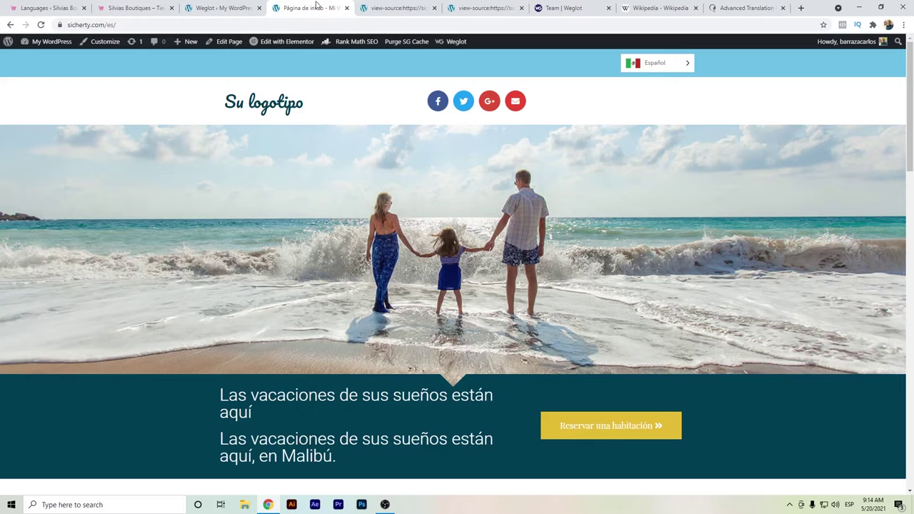
{"action": "left_click", "coordinate": [249, 8]}
{"action": "scroll", "coordinate": [349, 288], "scroll_direction": "down", "scroll_amount": 5}
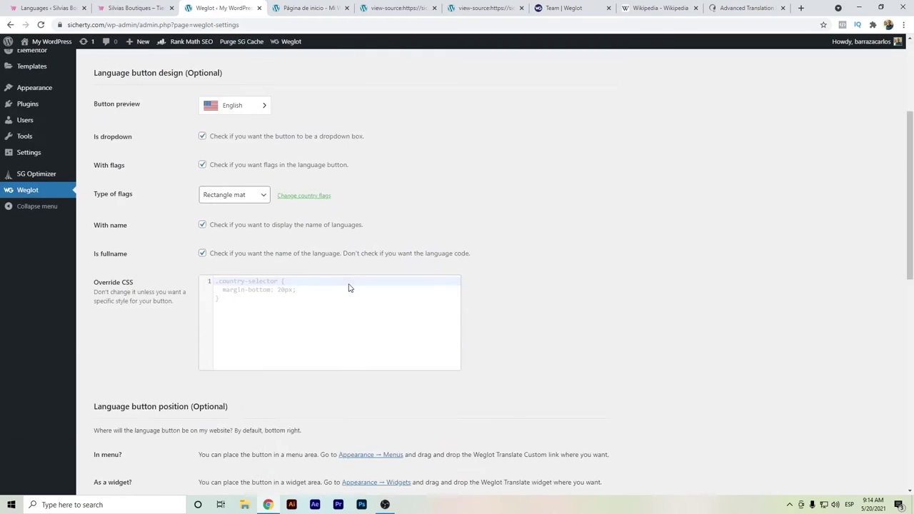
{"action": "scroll", "coordinate": [154, 363], "scroll_direction": "down", "scroll_amount": 4}
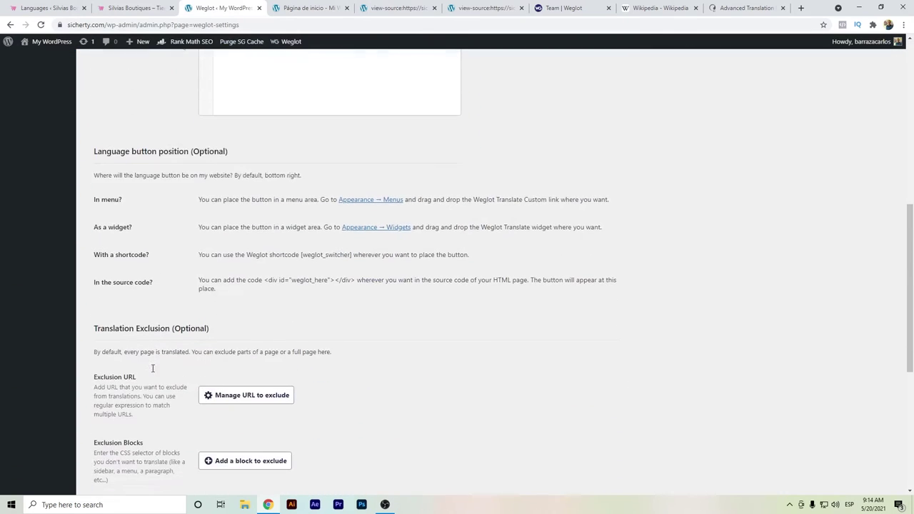
{"action": "scroll", "coordinate": [157, 392], "scroll_direction": "down", "scroll_amount": 1}
{"action": "scroll", "coordinate": [156, 389], "scroll_direction": "up", "scroll_amount": 10}
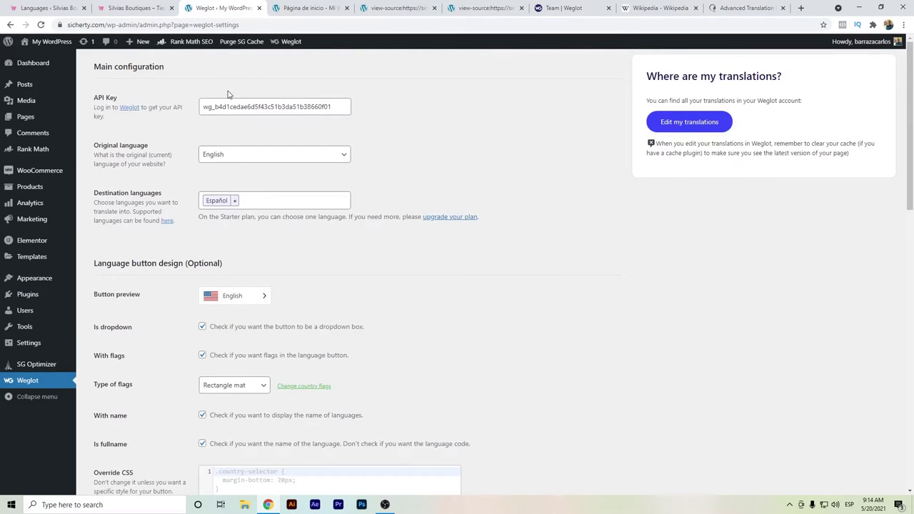
{"action": "left_click", "coordinate": [71, 4]}
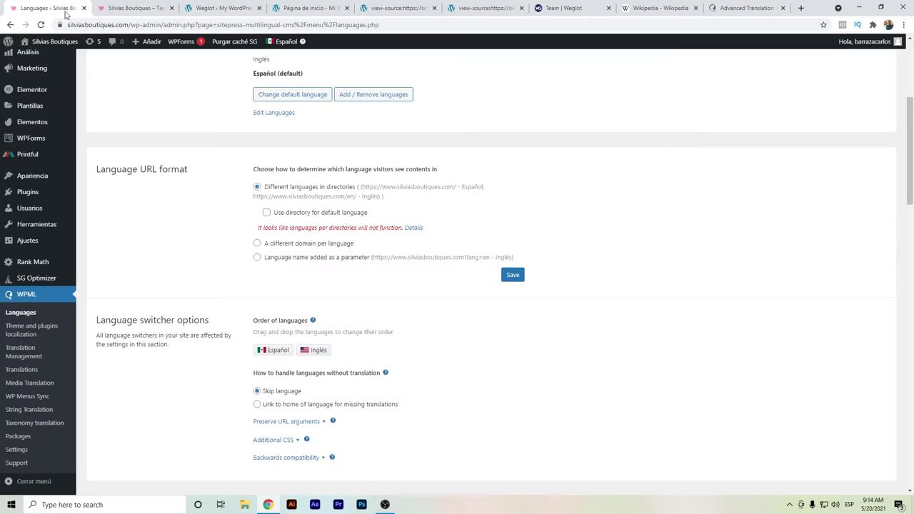
- Highlight WPML's disabled Browser language redirect setting, then return to Weglot's Team settings
{"action": "scroll", "coordinate": [243, 222], "scroll_direction": "down", "scroll_amount": 1}
{"action": "scroll", "coordinate": [233, 222], "scroll_direction": "down", "scroll_amount": 1}
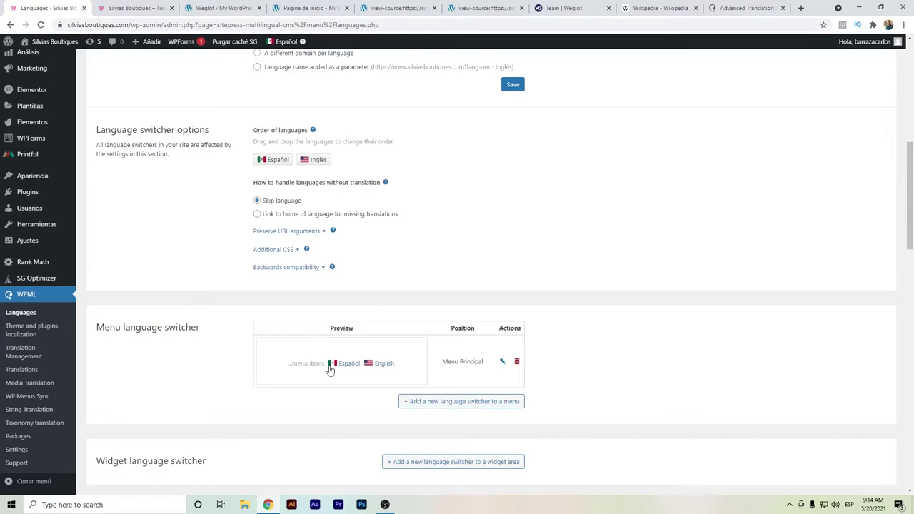
{"action": "scroll", "coordinate": [221, 336], "scroll_direction": "down", "scroll_amount": 1}
{"action": "scroll", "coordinate": [384, 249], "scroll_direction": "down", "scroll_amount": 4}
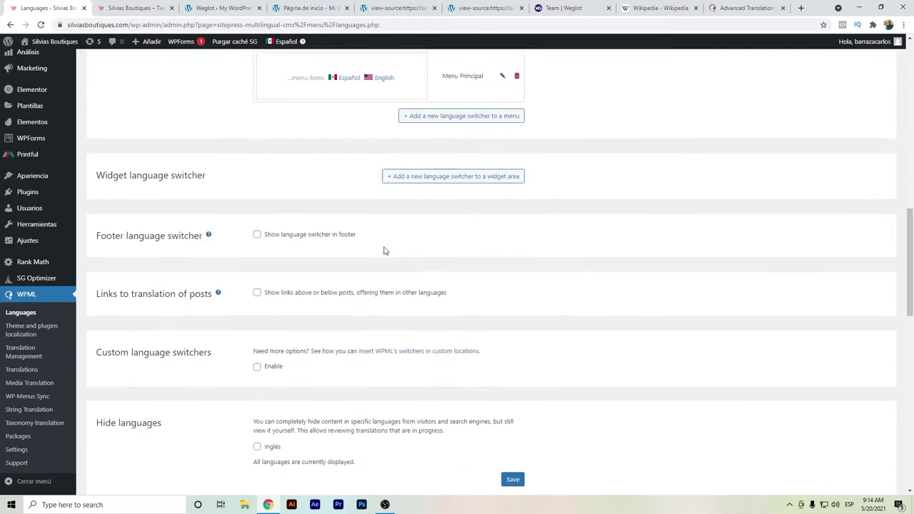
{"action": "scroll", "coordinate": [369, 249], "scroll_direction": "down", "scroll_amount": 1}
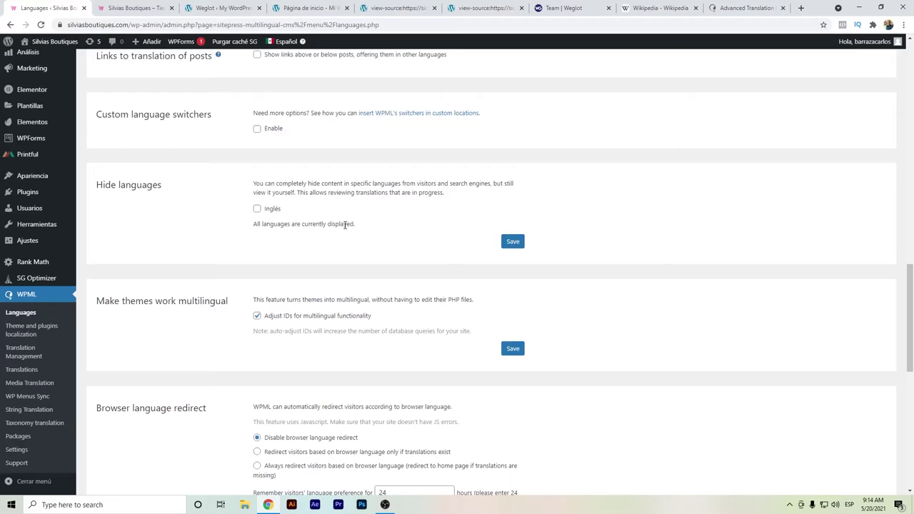
{"action": "scroll", "coordinate": [257, 322], "scroll_direction": "down", "scroll_amount": 2}
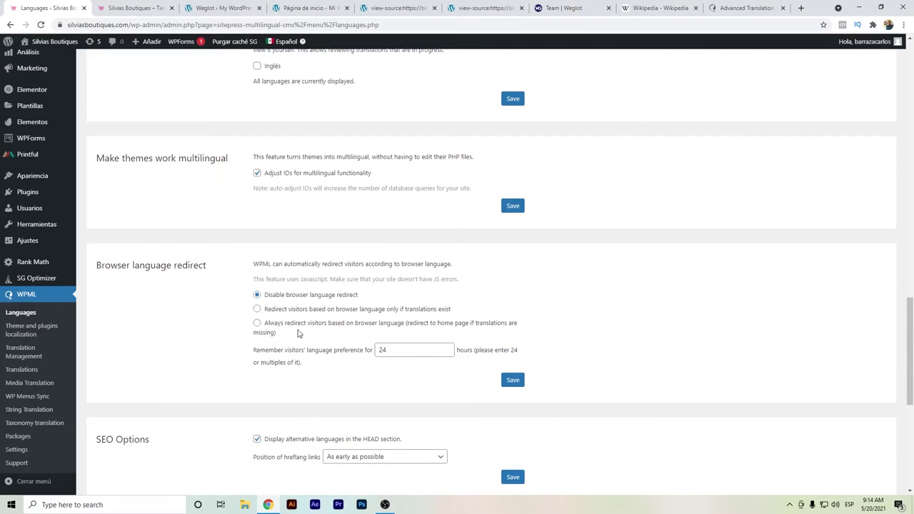
{"action": "left_click_drag", "start_coordinate": [210, 264], "coordinate": [93, 267]}
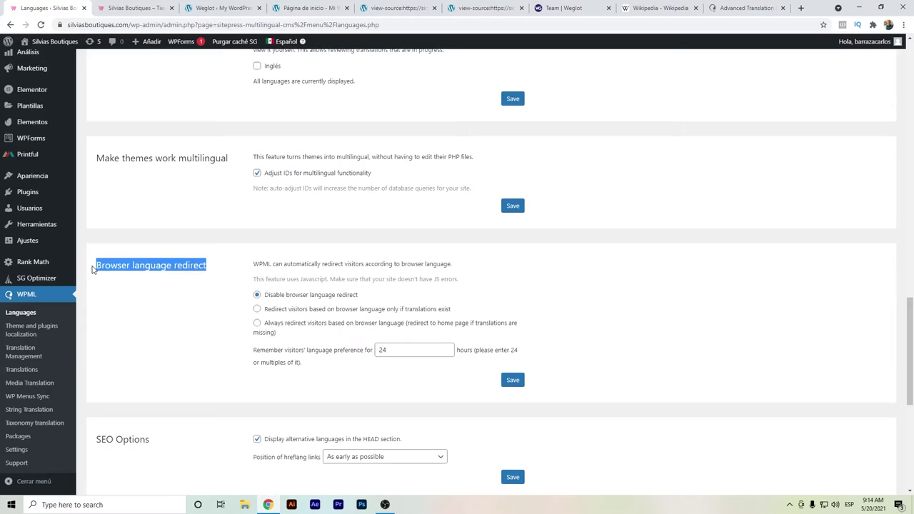
{"action": "left_click", "coordinate": [563, 7]}
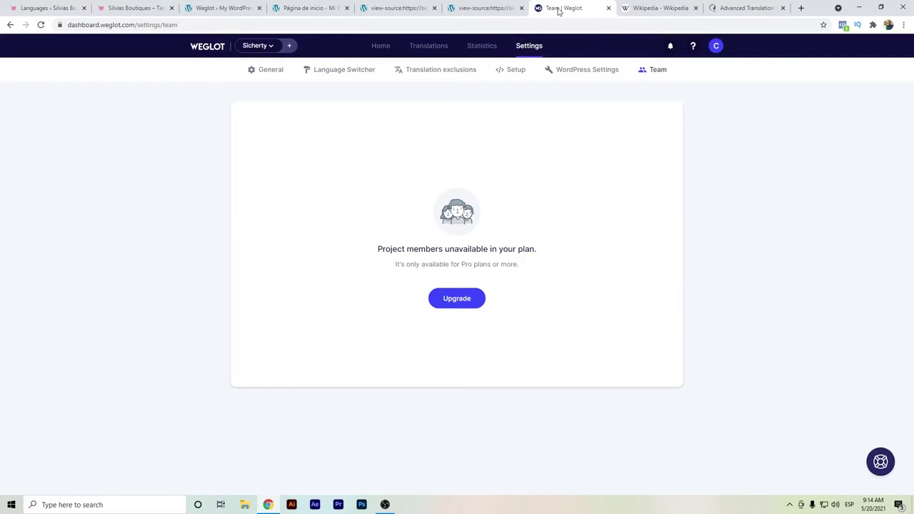
- In Weglot's General settings, highlight the description showing Auto switch is turned off
{"action": "left_click", "coordinate": [285, 77]}
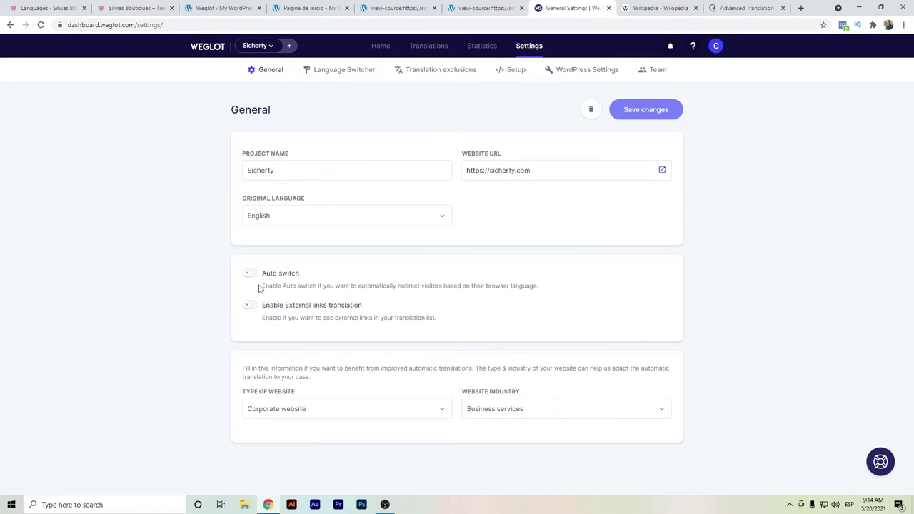
{"action": "left_click_drag", "start_coordinate": [261, 287], "coordinate": [540, 286]}
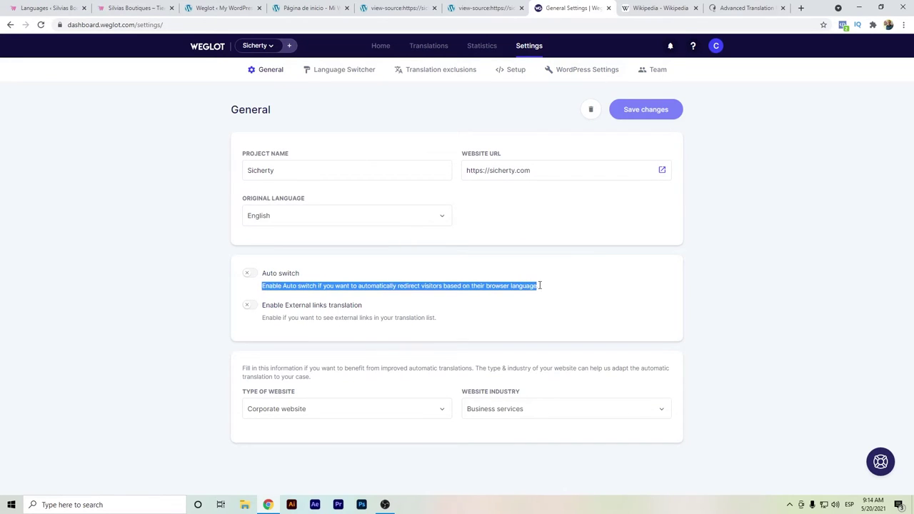
{"action": "left_click", "coordinate": [58, 5]}
- Review WPML's SEO options: alternative languages in HEAD, hreflang links as early as possible
{"action": "scroll", "coordinate": [231, 245], "scroll_direction": "down", "scroll_amount": 3}
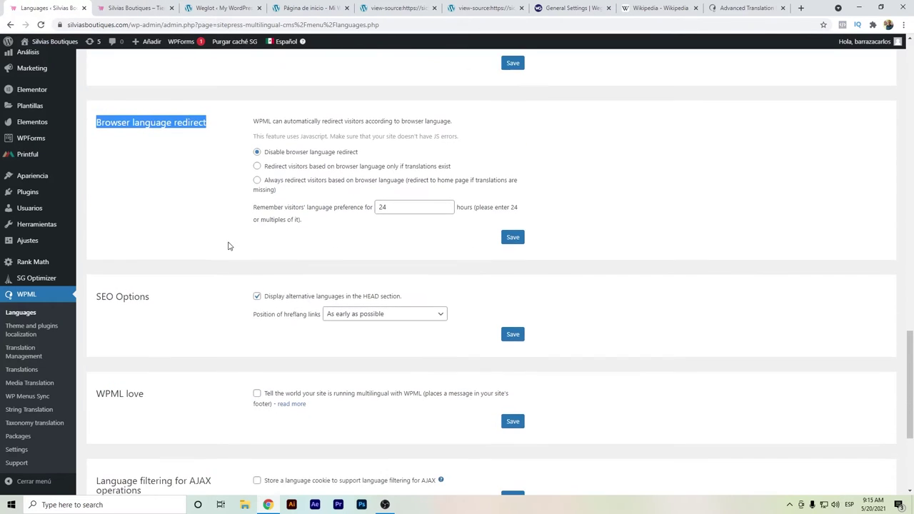
{"action": "scroll", "coordinate": [229, 246], "scroll_direction": "down", "scroll_amount": 1}
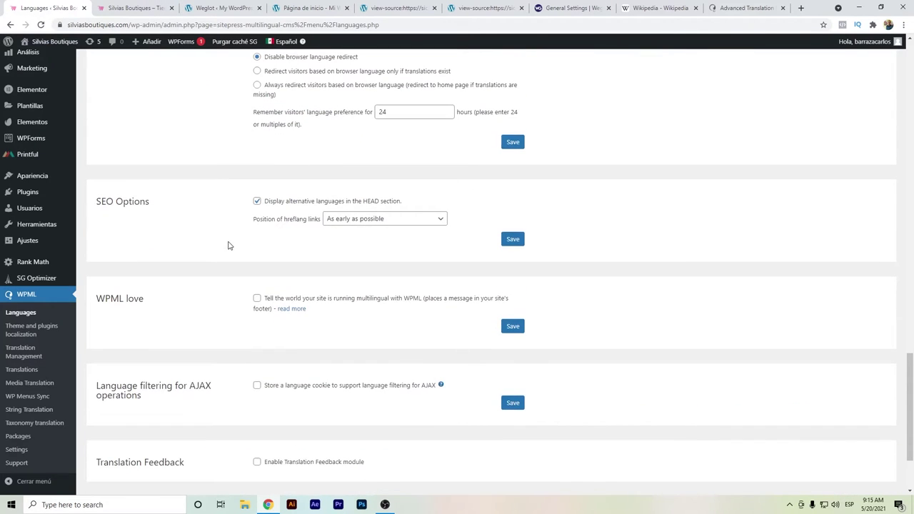
{"action": "scroll", "coordinate": [240, 233], "scroll_direction": "down", "scroll_amount": 2}
{"action": "scroll", "coordinate": [246, 214], "scroll_direction": "up", "scroll_amount": 1}
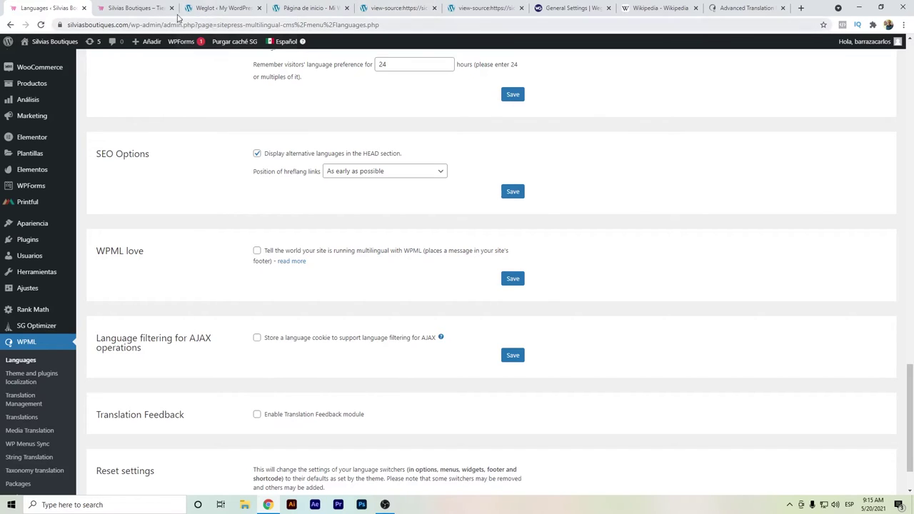
{"action": "left_click", "coordinate": [137, 8]}
- View the Silvias Boutiques page source and highlight the es/en hreflang links on line 9
{"action": "right_click", "coordinate": [190, 87]}
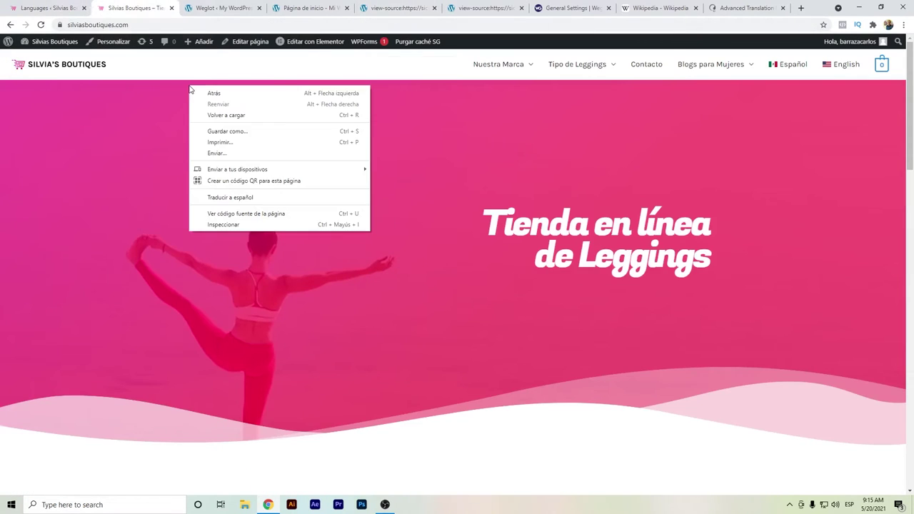
{"action": "left_click", "coordinate": [243, 213]}
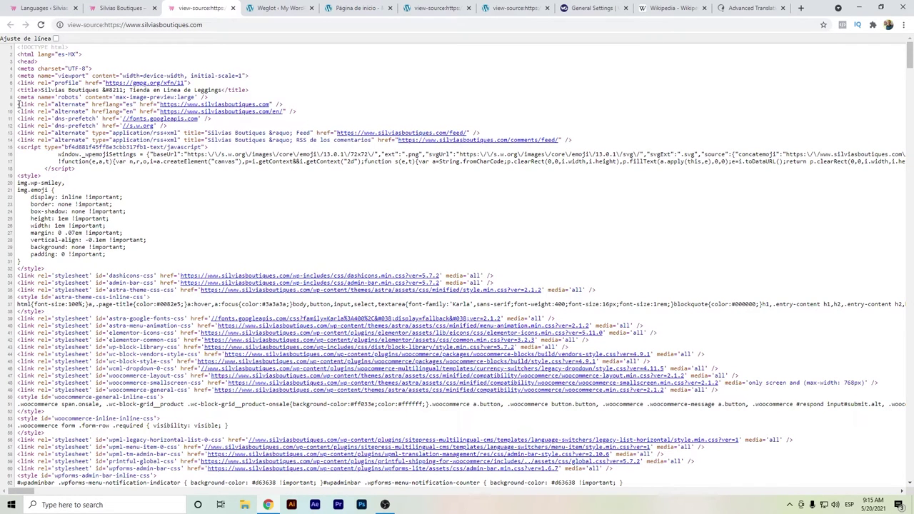
{"action": "left_click_drag", "start_coordinate": [19, 104], "coordinate": [137, 105]}
{"action": "left_click", "coordinate": [136, 105]}
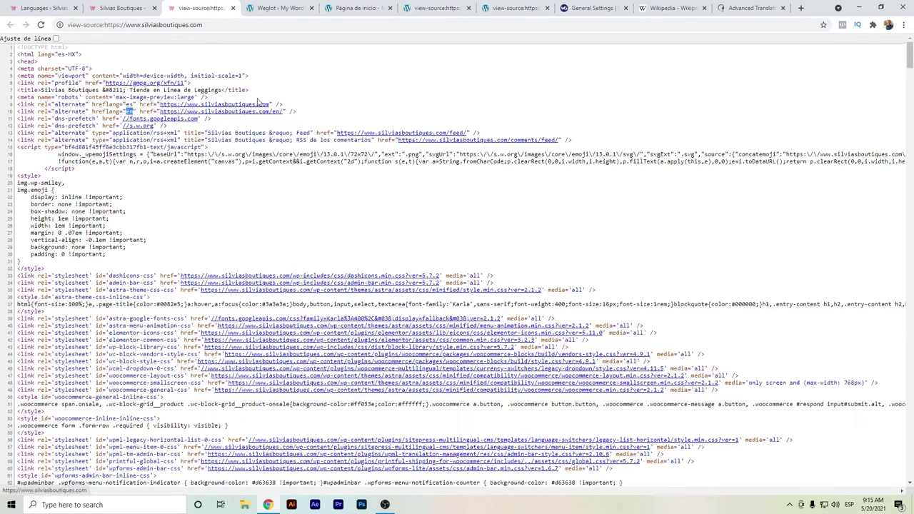
{"action": "left_click", "coordinate": [433, 7]}
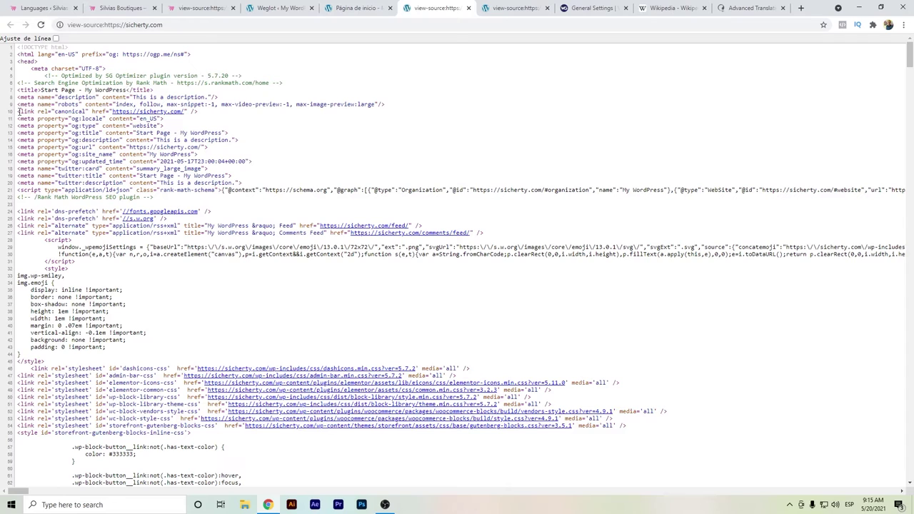
- Inspect the en-US language code and canonical links in sicherty.com's English and Spanish page sources
{"action": "left_click_drag", "start_coordinate": [37, 112], "coordinate": [84, 111]}
{"action": "left_click", "coordinate": [93, 110]}
{"action": "left_click_drag", "start_coordinate": [60, 54], "coordinate": [74, 56]}
{"action": "left_click_drag", "start_coordinate": [62, 111], "coordinate": [78, 111]}
{"action": "left_click", "coordinate": [79, 112]}
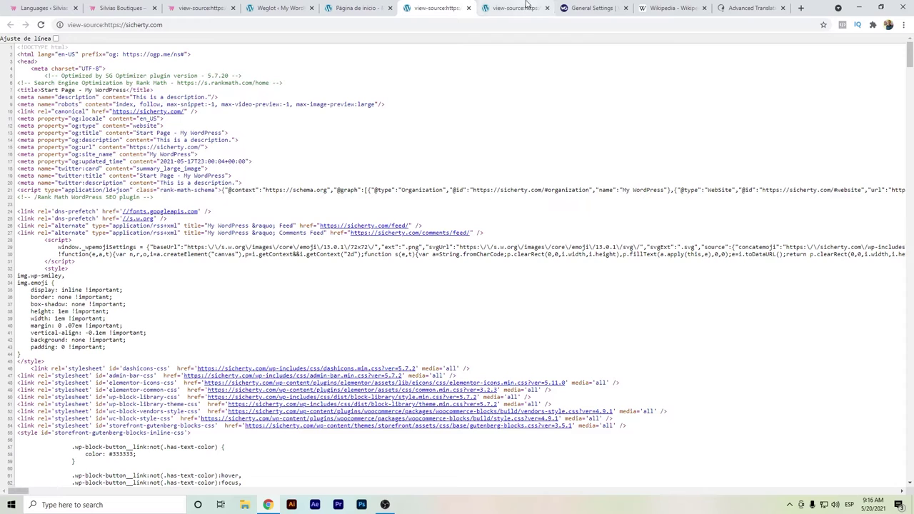
{"action": "key", "text": "ctrl+Tab"}
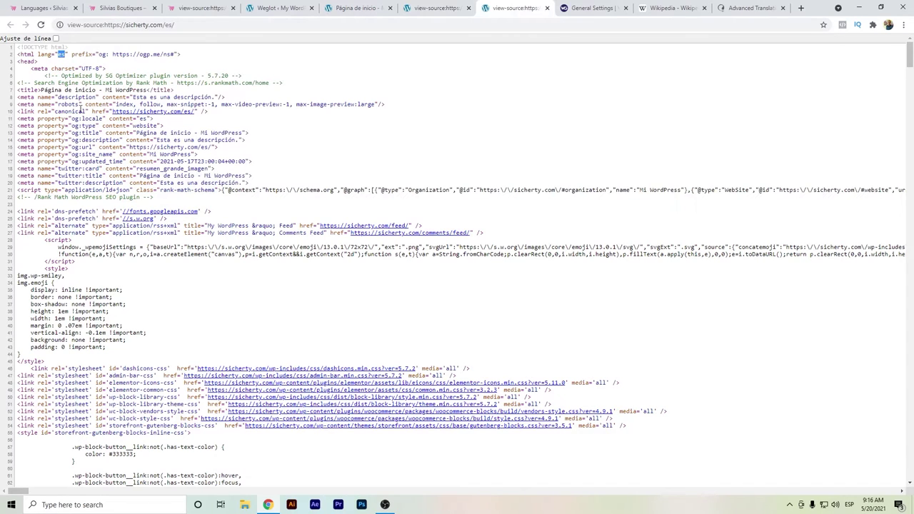
{"action": "left_click_drag", "start_coordinate": [68, 112], "coordinate": [85, 112]}
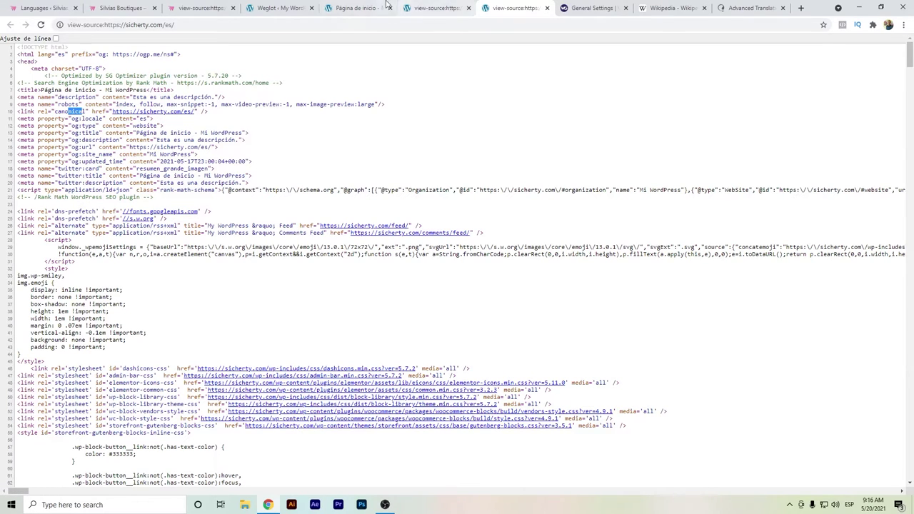
- Highlight the two hreflang alternate links in silviasboutiques.com's source, then open the other site's WPML Languages
{"action": "left_click", "coordinate": [217, 6]}
{"action": "left_click_drag", "start_coordinate": [306, 118], "coordinate": [20, 104]}
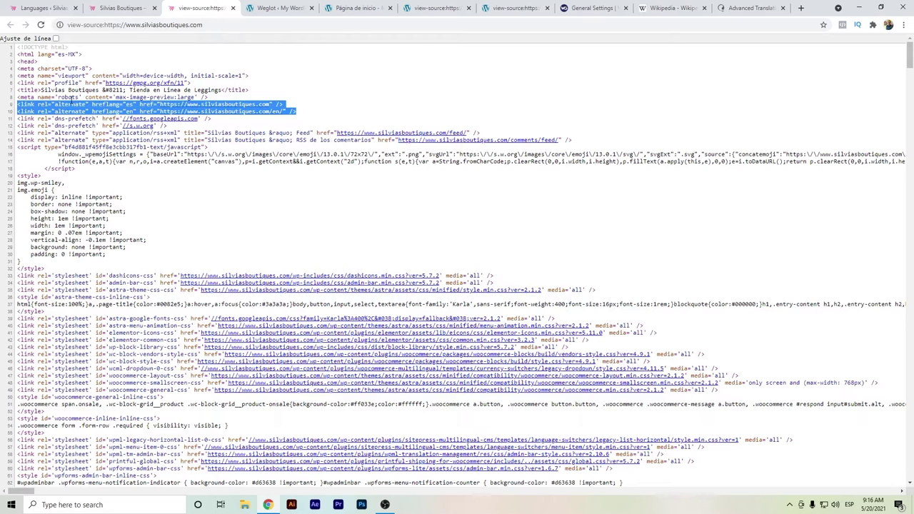
{"action": "left_click", "coordinate": [73, 98]}
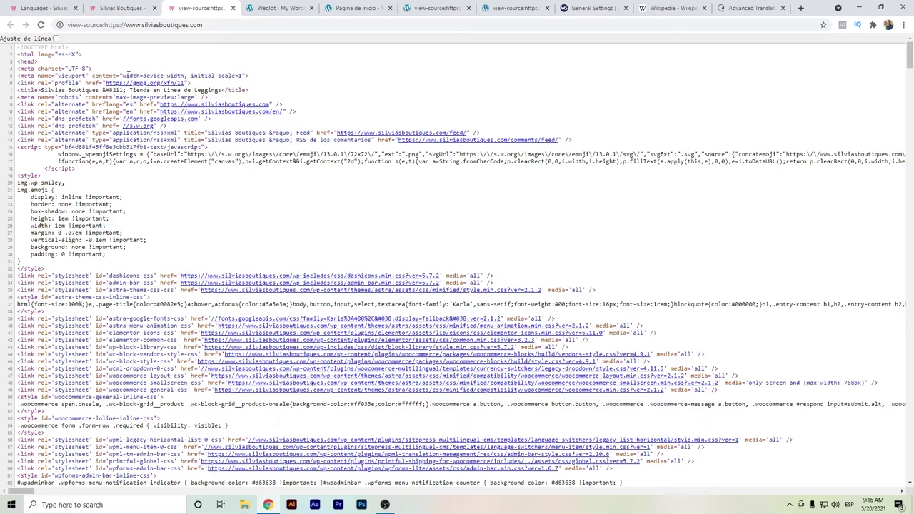
{"action": "left_click", "coordinate": [64, 8]}
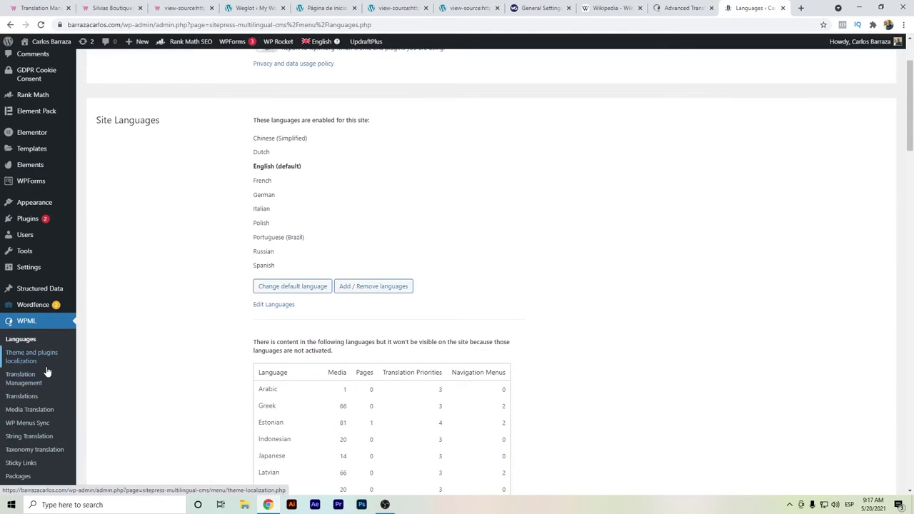
- Show WPML's automatic translation credits: 88,617 of 100,000 used, 50,001–100,000 tier at $17
{"action": "left_click", "coordinate": [43, 379]}
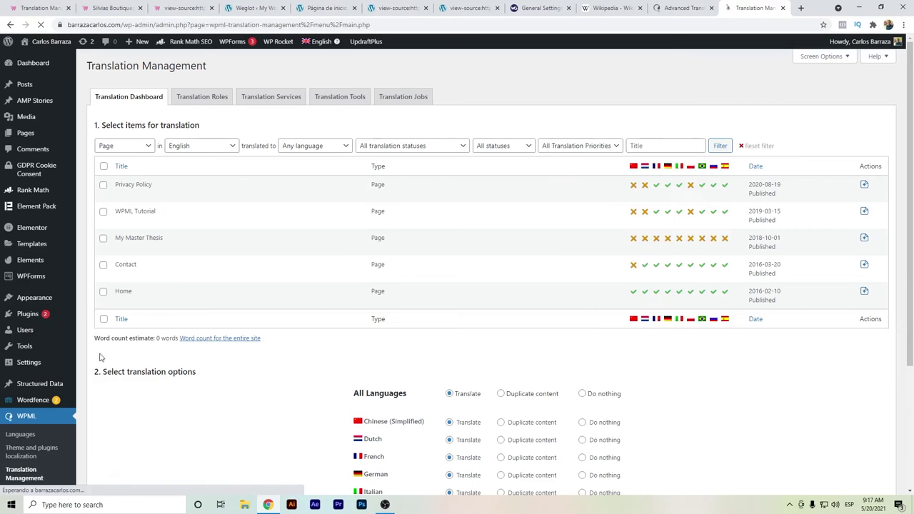
{"action": "left_click", "coordinate": [340, 98]}
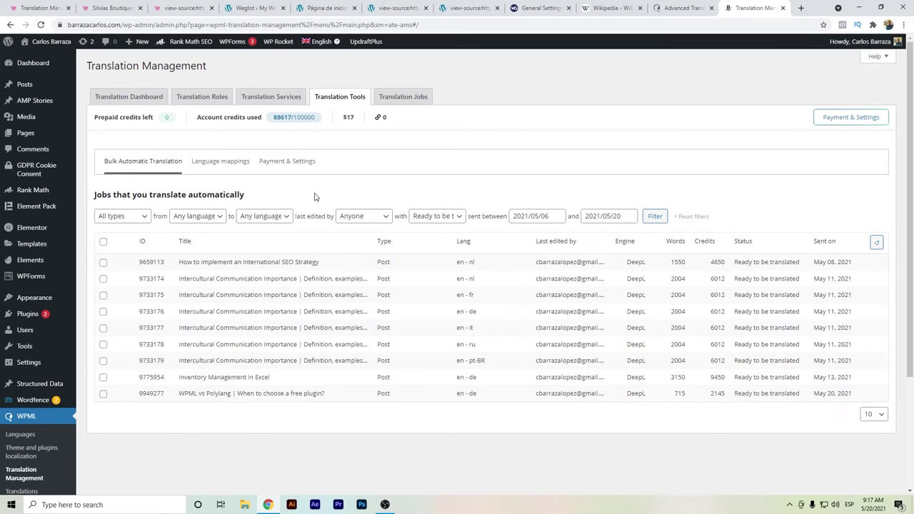
{"action": "left_click", "coordinate": [272, 161]}
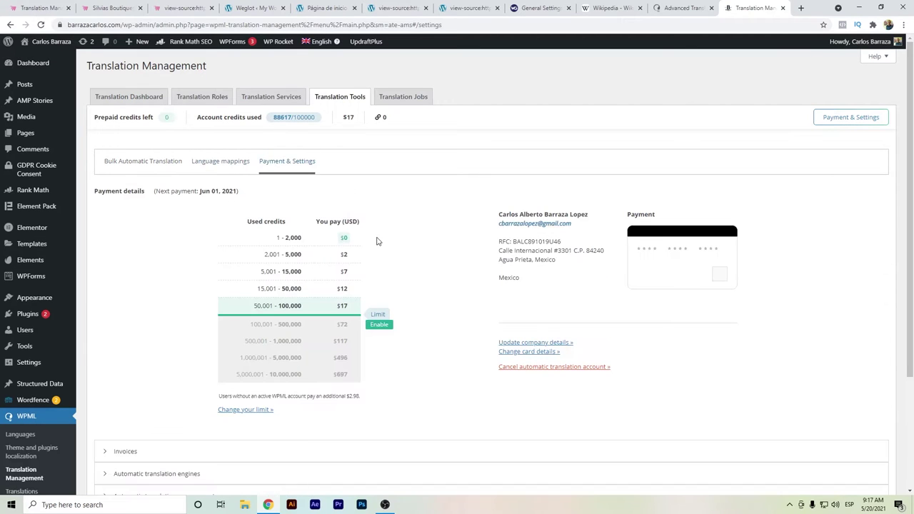
{"action": "mouse_move", "coordinate": [353, 238]}
{"action": "mouse_move", "coordinate": [361, 272]}
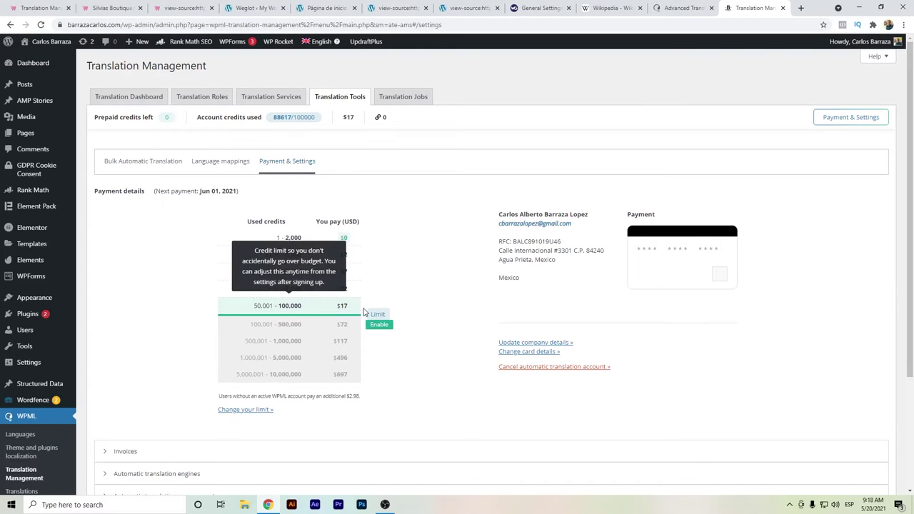
{"action": "left_click", "coordinate": [541, 9]}
- Show Weglot's Starter plan upgrade options, highlighting the Business plan's 50,000-word limit
{"action": "left_click", "coordinate": [380, 47]}
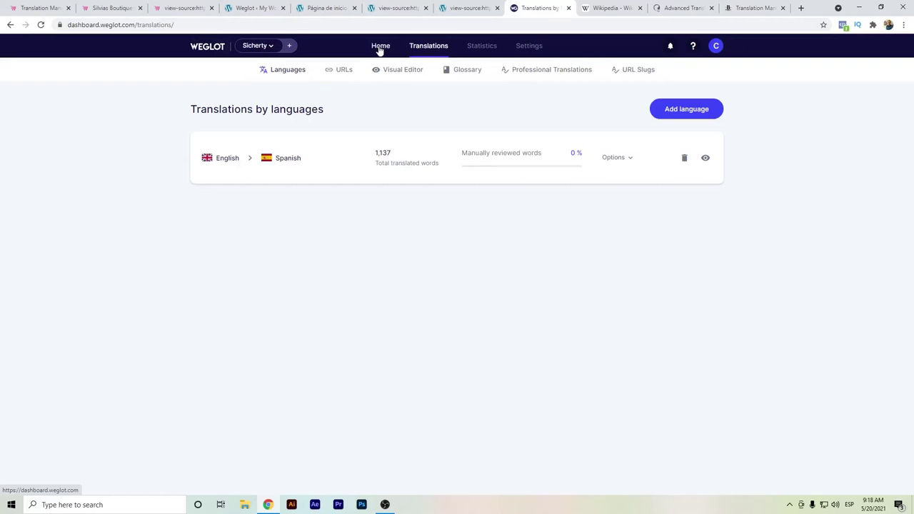
{"action": "left_click", "coordinate": [380, 47]}
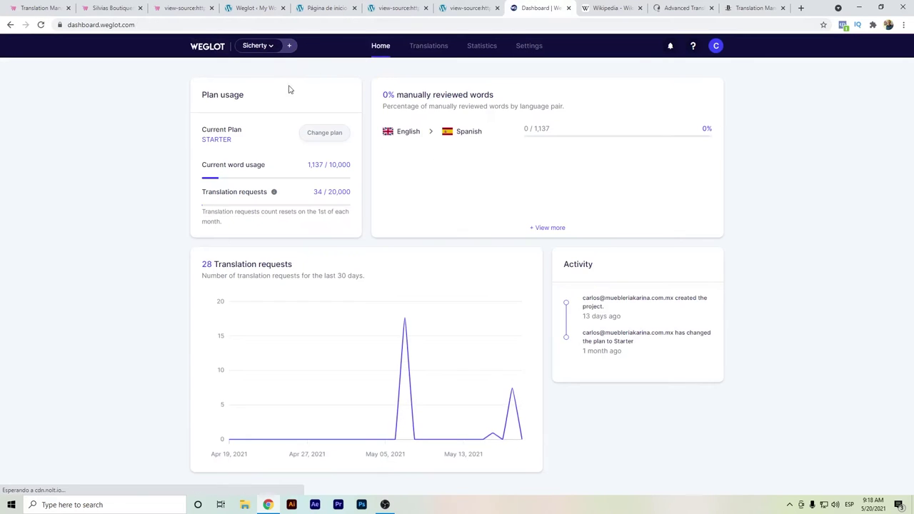
{"action": "left_click", "coordinate": [319, 131]}
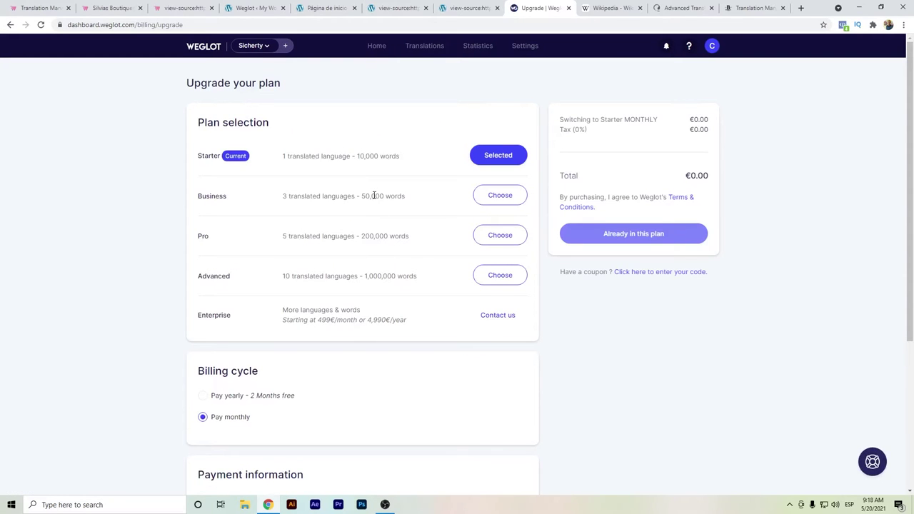
{"action": "left_click_drag", "start_coordinate": [362, 198], "coordinate": [385, 197]}
- In WPML, highlight the 100,000 credit limit and expand the automatic translation engines list
{"action": "left_click", "coordinate": [738, 5]}
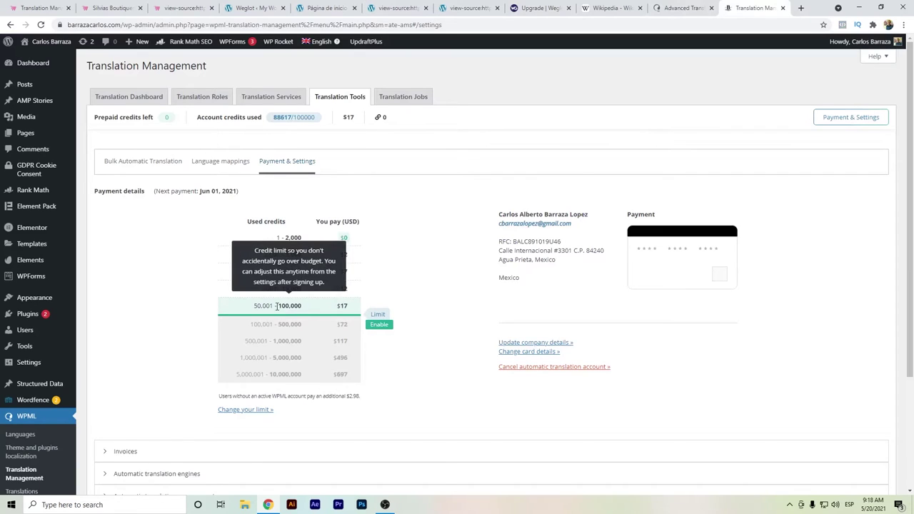
{"action": "left_click_drag", "start_coordinate": [280, 306], "coordinate": [303, 305]}
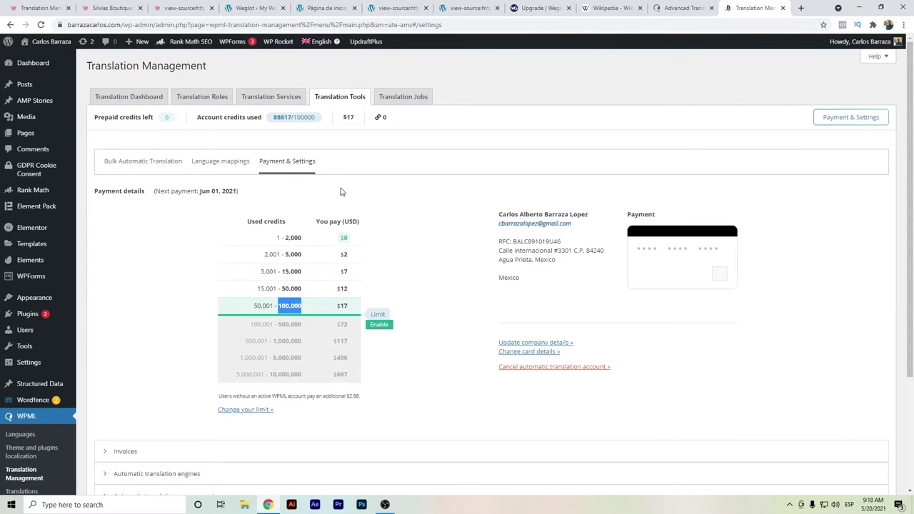
{"action": "scroll", "coordinate": [238, 303], "scroll_direction": "down", "scroll_amount": 1}
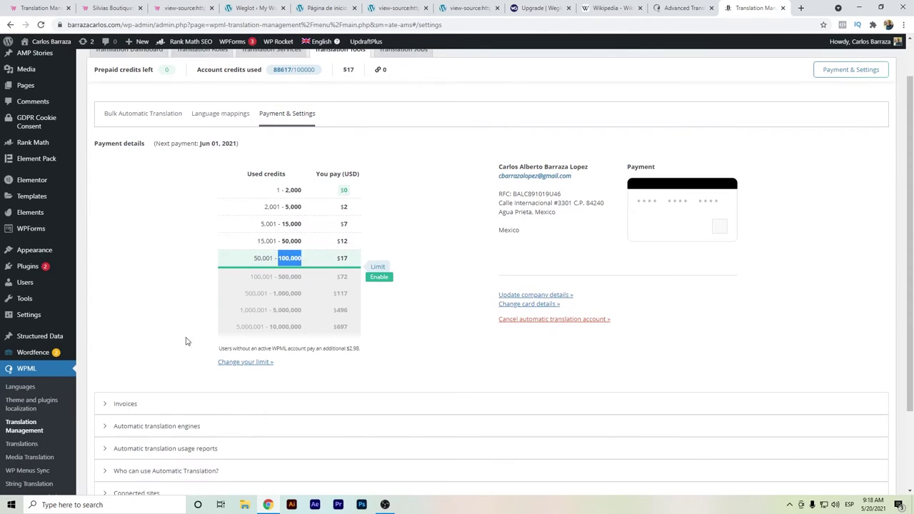
{"action": "left_click", "coordinate": [108, 427]}
{"action": "scroll", "coordinate": [150, 375], "scroll_direction": "down", "scroll_amount": 3}
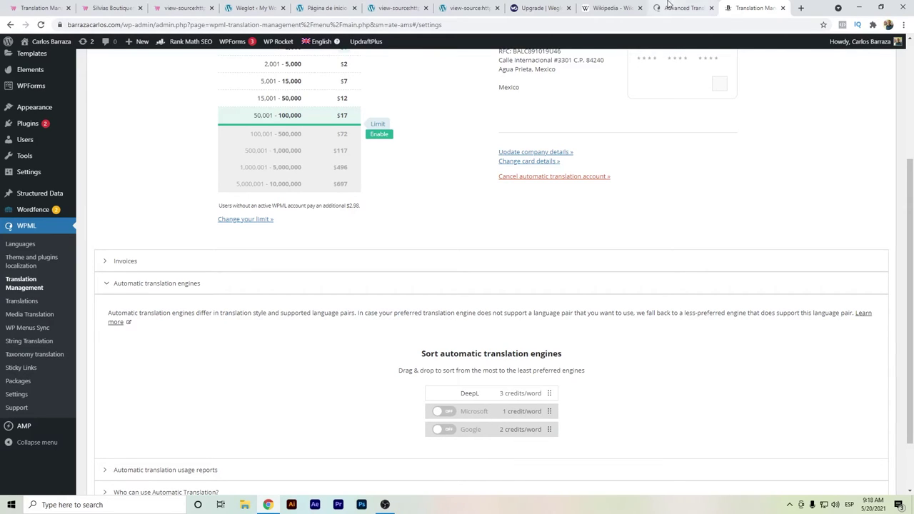
{"action": "left_click", "coordinate": [537, 10]}
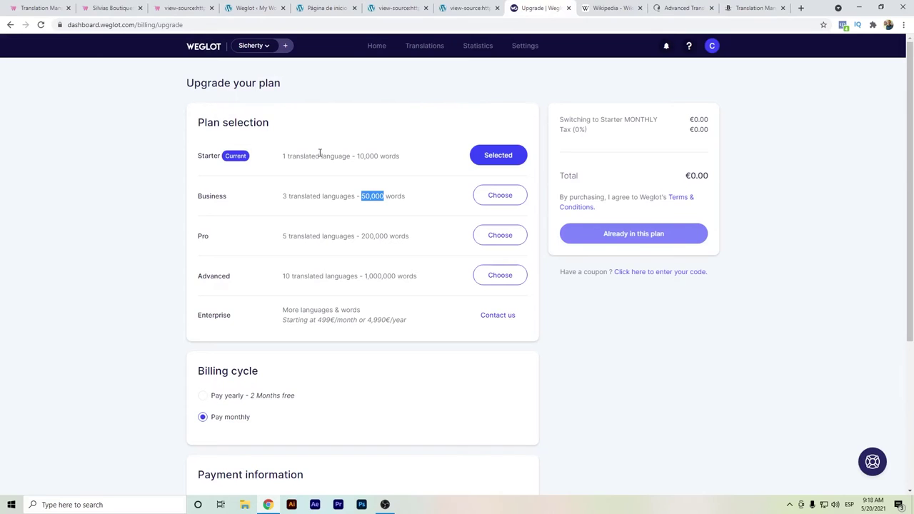
{"action": "left_click", "coordinate": [363, 194]}
{"action": "left_click_drag", "start_coordinate": [366, 195], "coordinate": [361, 195]}
{"action": "double_click", "coordinate": [362, 195]}
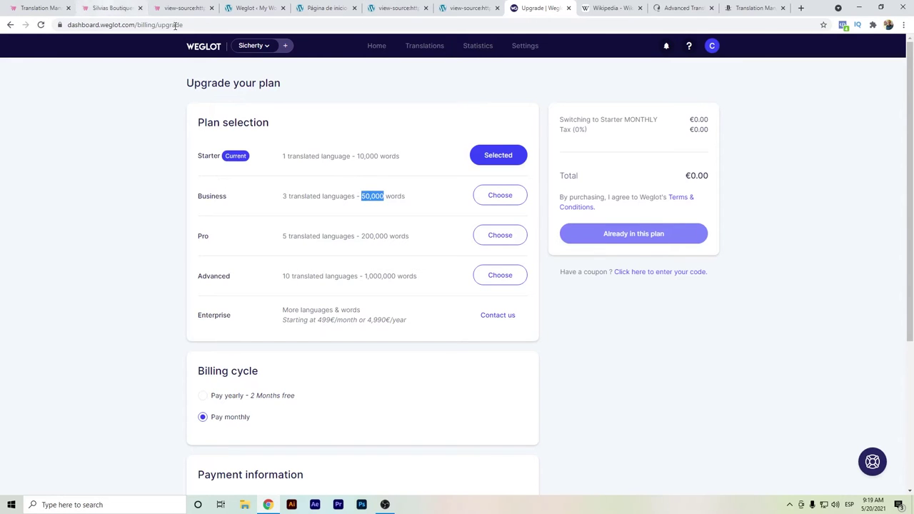
{"action": "left_click", "coordinate": [756, 8]}
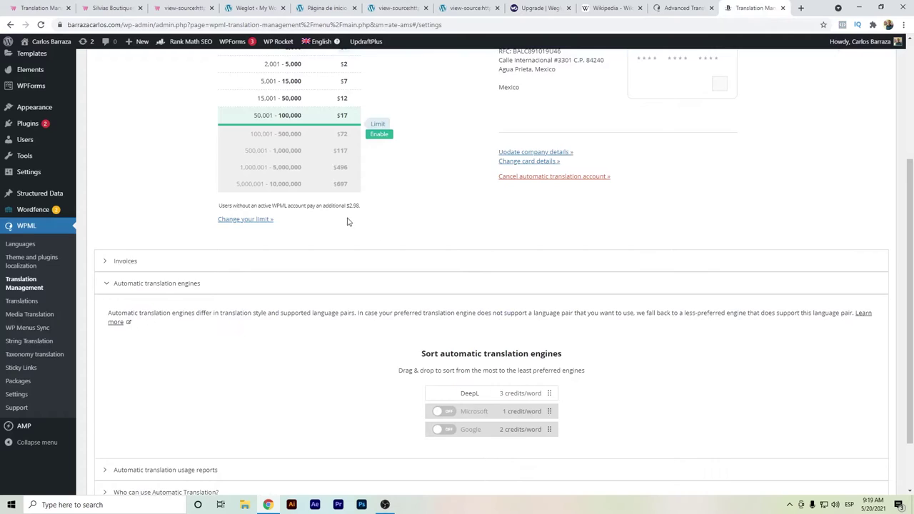
{"action": "scroll", "coordinate": [365, 217], "scroll_direction": "up", "scroll_amount": 1}
{"action": "scroll", "coordinate": [381, 216], "scroll_direction": "up", "scroll_amount": 1}
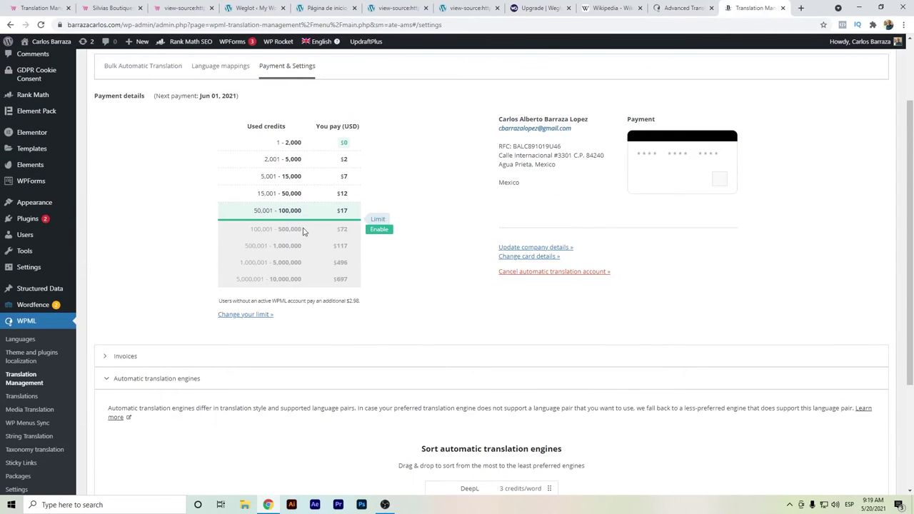
{"action": "mouse_move", "coordinate": [303, 240]}
{"action": "mouse_move", "coordinate": [343, 279]}
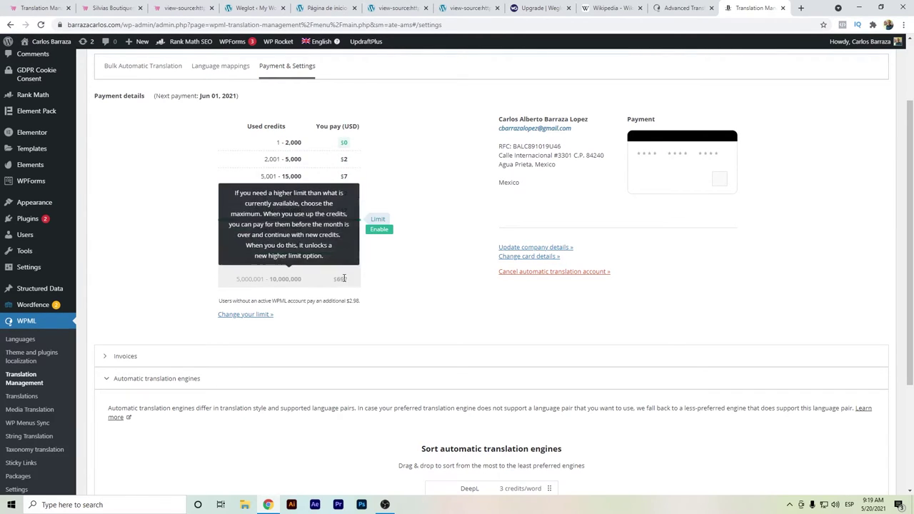
{"action": "mouse_move", "coordinate": [314, 216]}
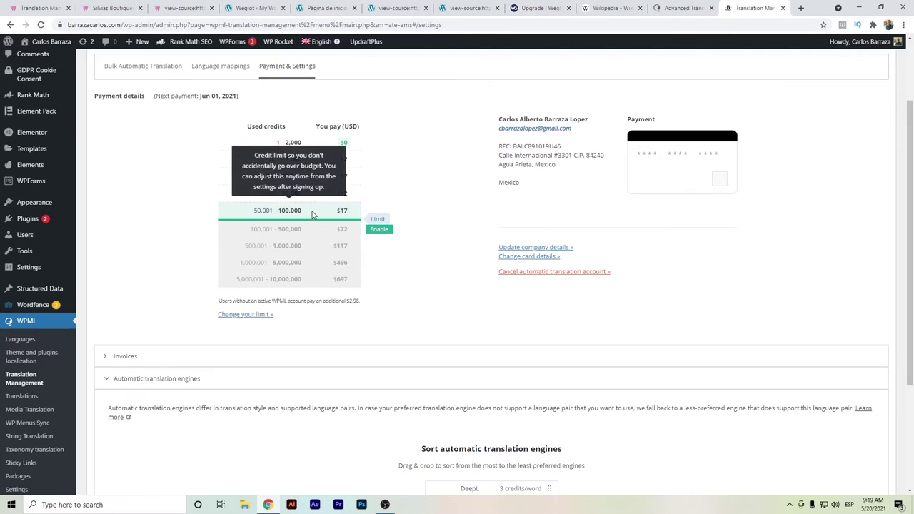
{"action": "left_click_drag", "start_coordinate": [306, 214], "coordinate": [279, 212]}
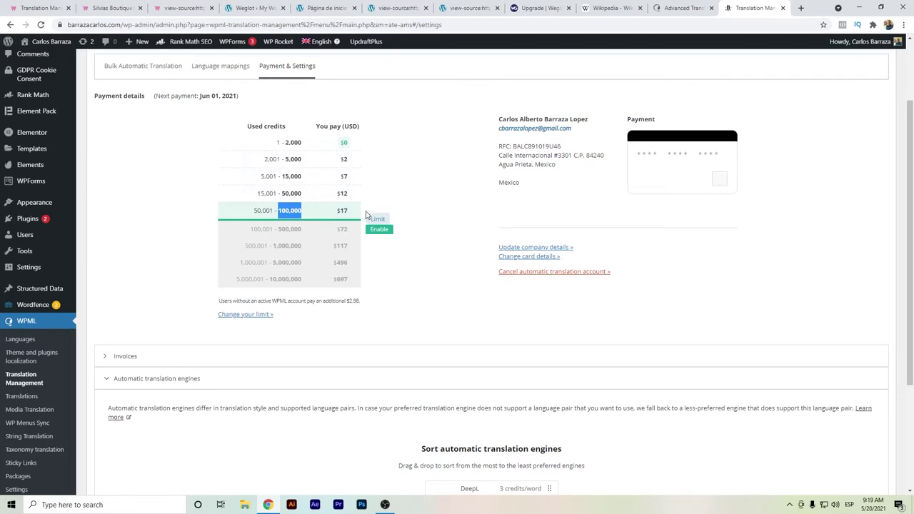
{"action": "double_click", "coordinate": [343, 211]}
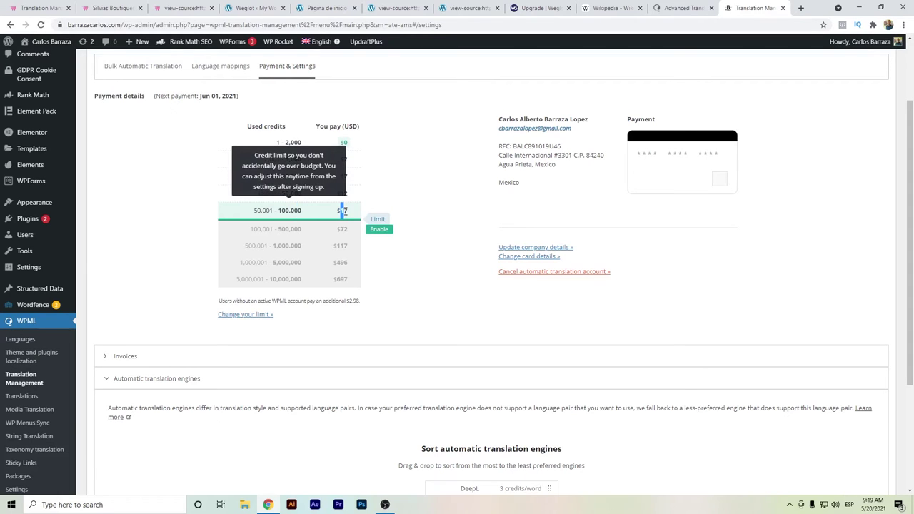
{"action": "scroll", "coordinate": [292, 206], "scroll_direction": "up", "scroll_amount": 2}
{"action": "mouse_move", "coordinate": [299, 119]}
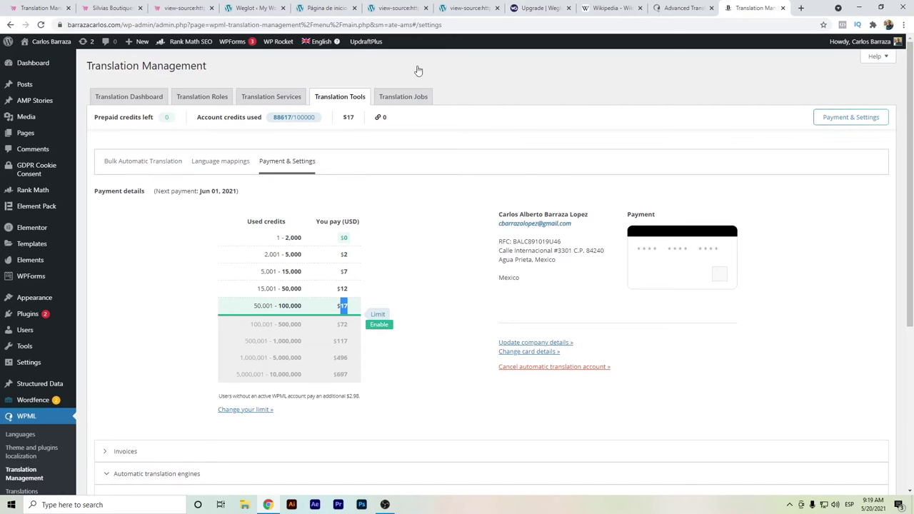
{"action": "left_click", "coordinate": [541, 8]}
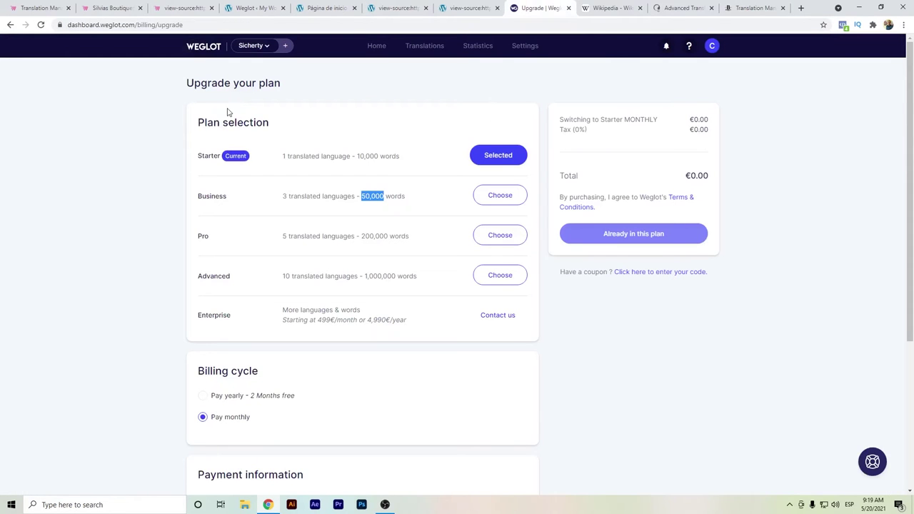
{"action": "left_click", "coordinate": [210, 47]}
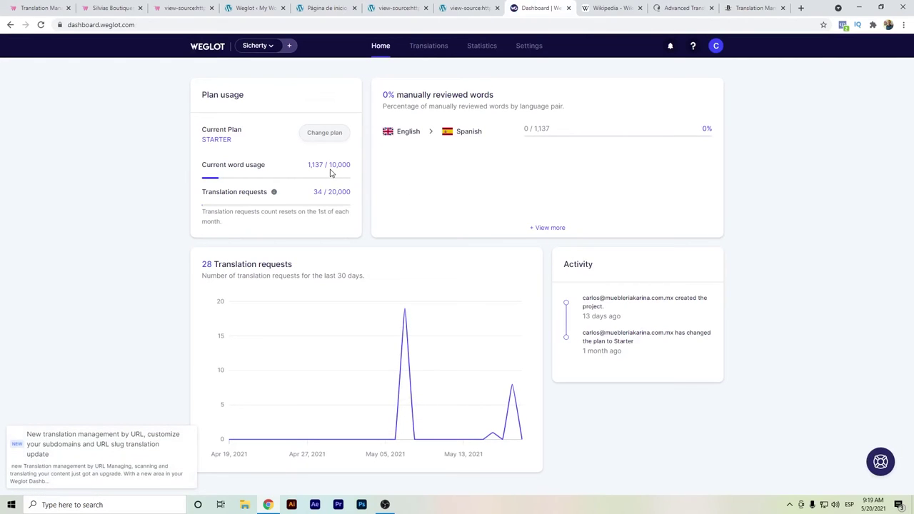
{"action": "left_click_drag", "start_coordinate": [335, 167], "coordinate": [354, 171]}
{"action": "mouse_move", "coordinate": [320, 165]}
{"action": "left_mouse_down"}
{"action": "mouse_move", "coordinate": [308, 171]}
{"action": "mouse_move", "coordinate": [337, 165]}
{"action": "left_mouse_up"}
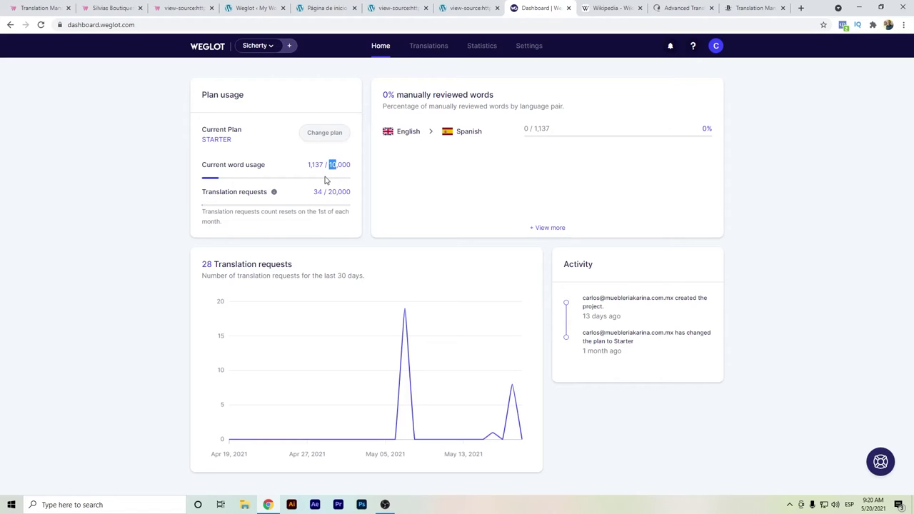
{"action": "left_click", "coordinate": [349, 167]}
{"action": "mouse_move", "coordinate": [338, 165]}
{"action": "left_mouse_down"}
{"action": "mouse_move", "coordinate": [329, 165]}
{"action": "mouse_move", "coordinate": [351, 166]}
{"action": "left_mouse_up"}
{"action": "left_click", "coordinate": [328, 165]}
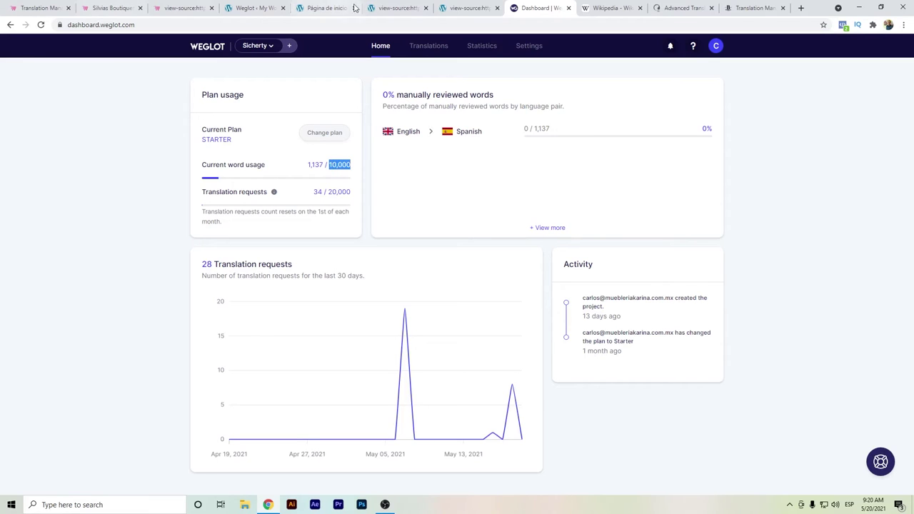
{"action": "left_click", "coordinate": [758, 8]}
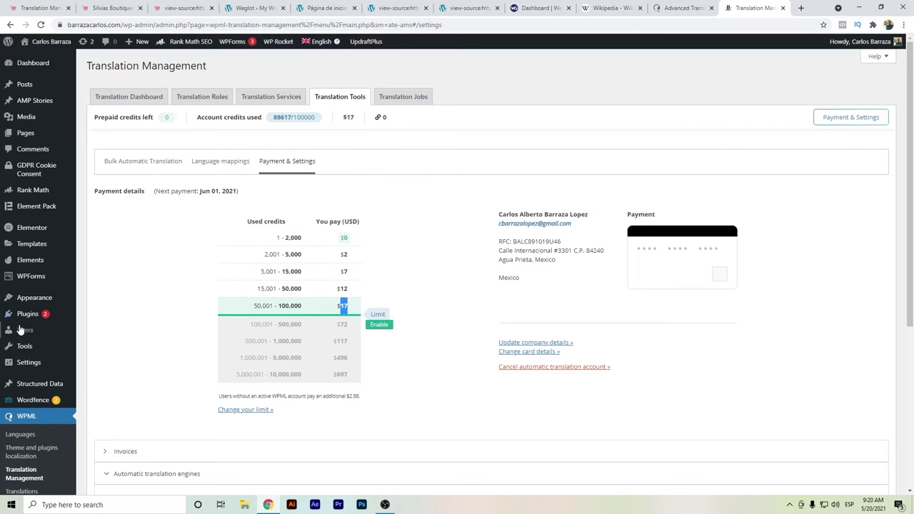
{"action": "scroll", "coordinate": [67, 325], "scroll_direction": "down", "scroll_amount": 4}
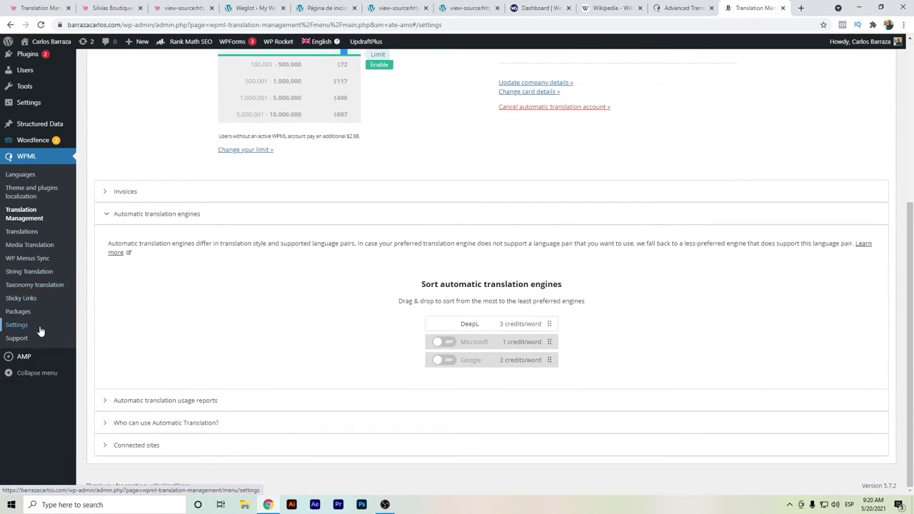
- Review WPML's settings with Page URL set to Translate, then bring up the German post translation
{"action": "left_click", "coordinate": [40, 329]}
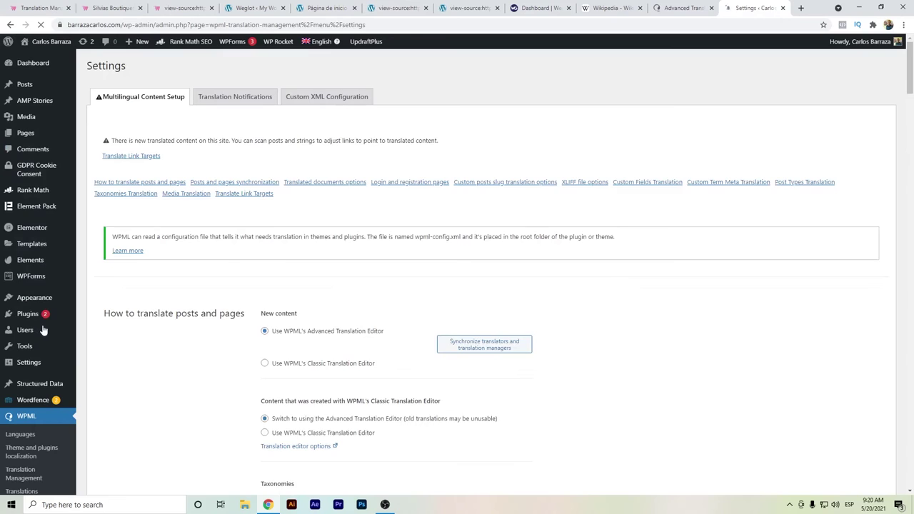
{"action": "scroll", "coordinate": [347, 286], "scroll_direction": "down", "scroll_amount": 3}
{"action": "scroll", "coordinate": [447, 291], "scroll_direction": "down", "scroll_amount": 3}
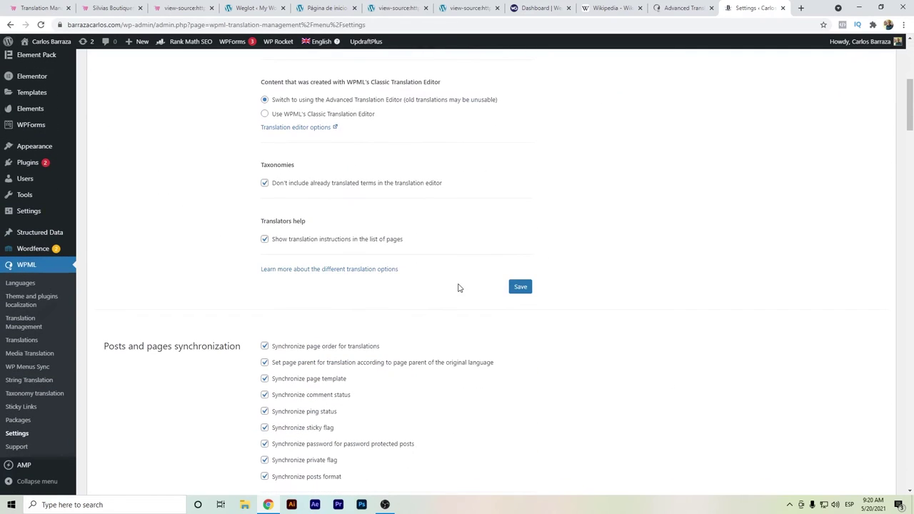
{"action": "scroll", "coordinate": [350, 185], "scroll_direction": "down", "scroll_amount": 7}
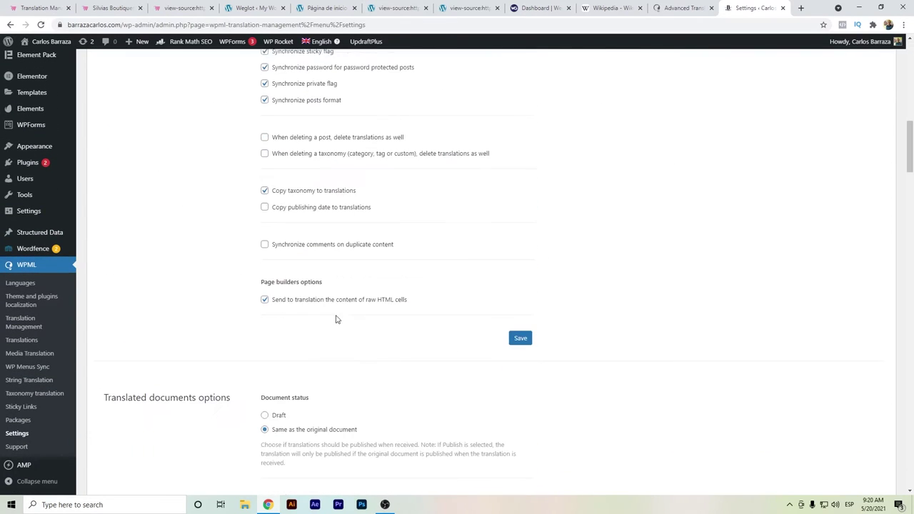
{"action": "scroll", "coordinate": [350, 326], "scroll_direction": "down", "scroll_amount": 1}
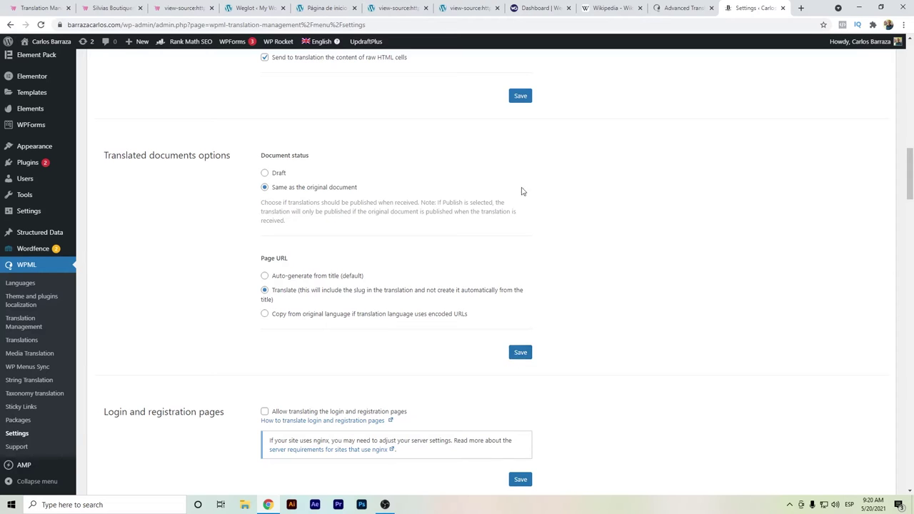
{"action": "left_click", "coordinate": [664, 6]}
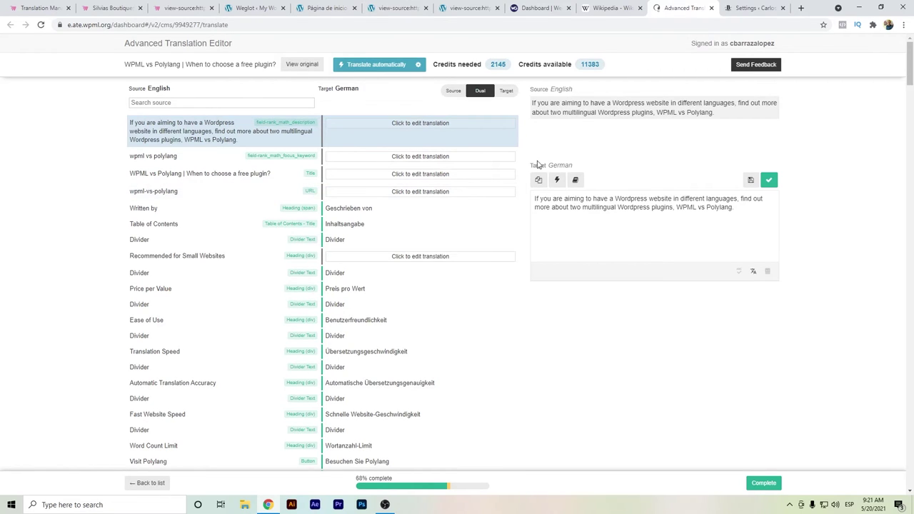
- Set the German URL slug to 'wpml-vs-polylang' and save it
{"action": "left_click", "coordinate": [327, 191]}
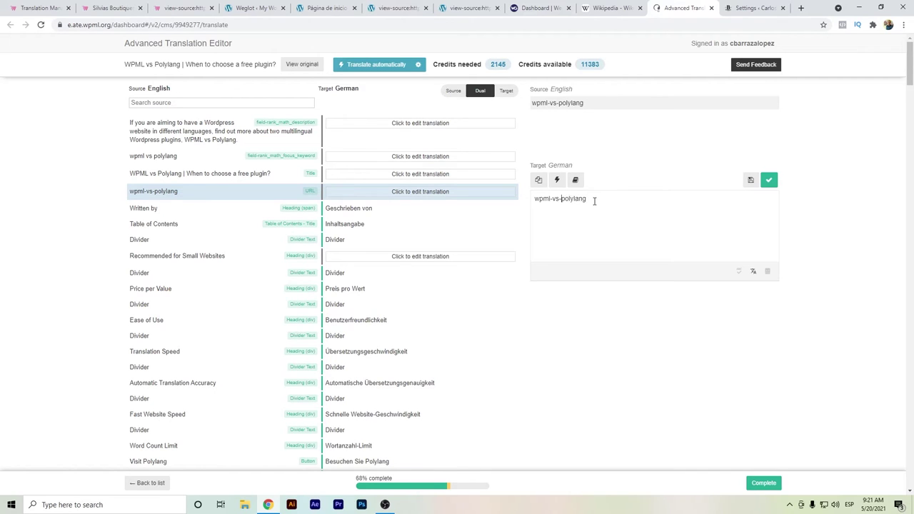
{"action": "key", "text": "BackSpace"}
{"action": "key", "text": "BackSpace"}
{"action": "key", "text": "BackSpace"}
{"action": "type", "text": "vs-"}
{"action": "left_click", "coordinate": [768, 180]}
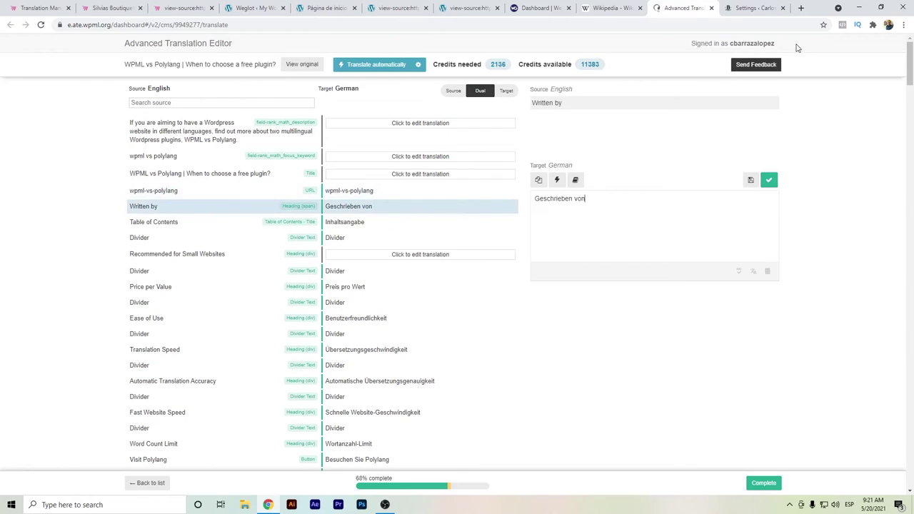
- Load barrazacarlos.com/wpml-vs-weglot/ in a new browser tab
{"action": "left_click", "coordinate": [802, 8]}
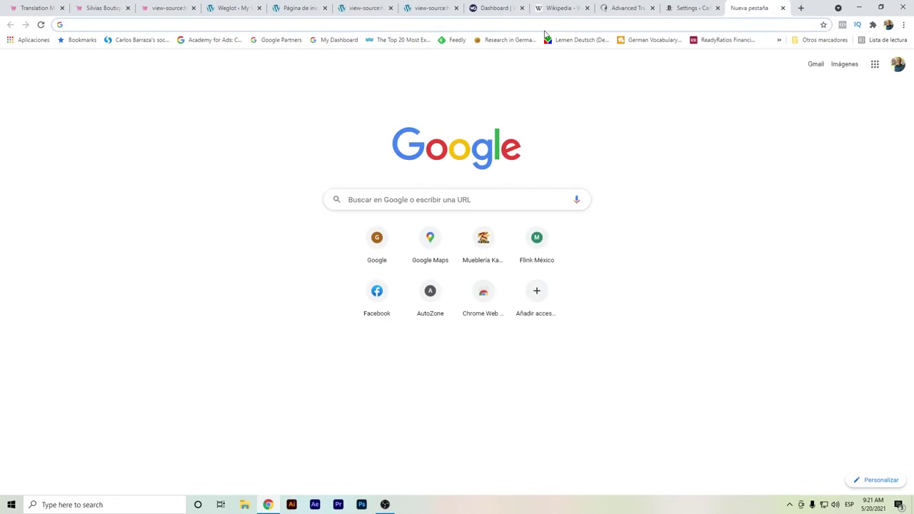
{"action": "type", "text": "barrazacarlos.com/wp-admin/"}
{"action": "key", "text": "BackSpace"}
{"action": "key", "text": "BackSpace"}
{"action": "key", "text": "BackSpace"}
{"action": "key", "text": "BackSpace"}
{"action": "key", "text": "BackSpace"}
{"action": "key", "text": "BackSpace"}
{"action": "key", "text": "BackSpace"}
{"action": "key", "text": "BackSpace"}
{"action": "key", "text": "BackSpace"}
{"action": "key", "text": "BackSpace"}
{"action": "type", "text": "/wpml-v"}
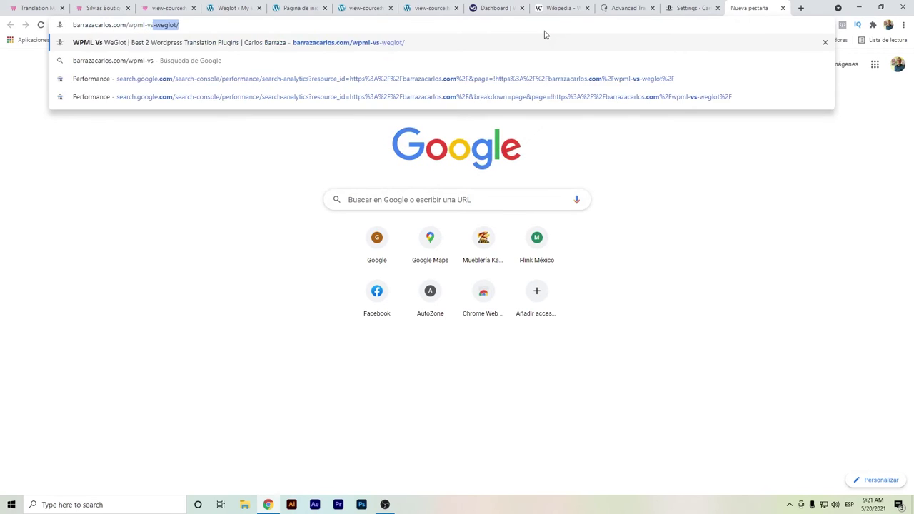
{"action": "key", "text": "Return"}
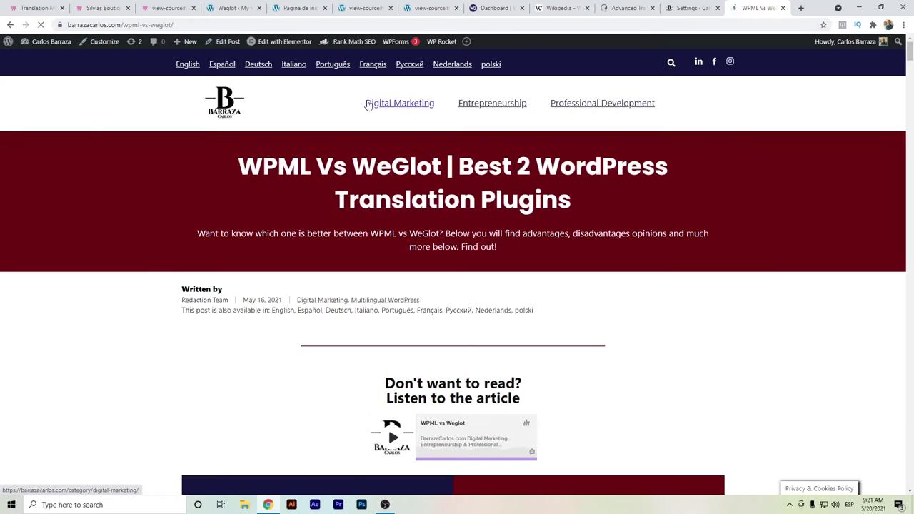
- Show the Digital Marketing category in Spanish, highlighting its marketing-digital-es slug
{"action": "left_click", "coordinate": [368, 105]}
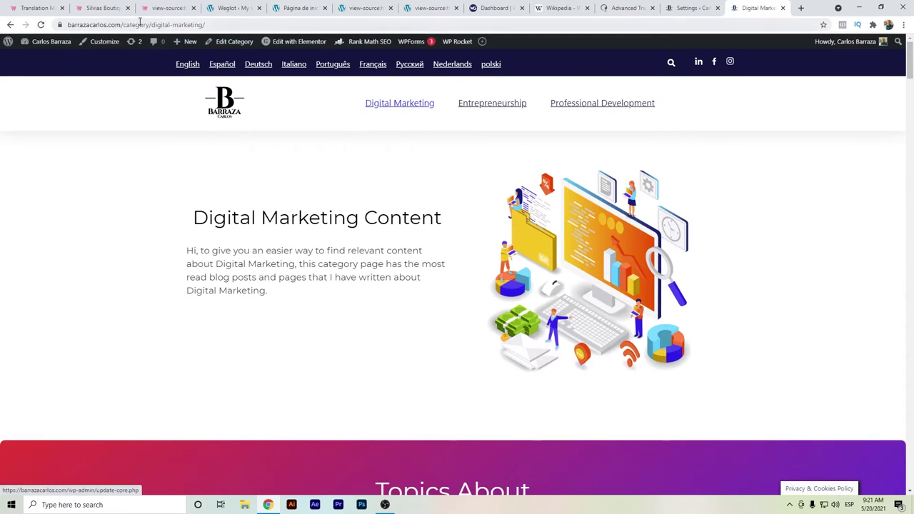
{"action": "left_click", "coordinate": [223, 65]}
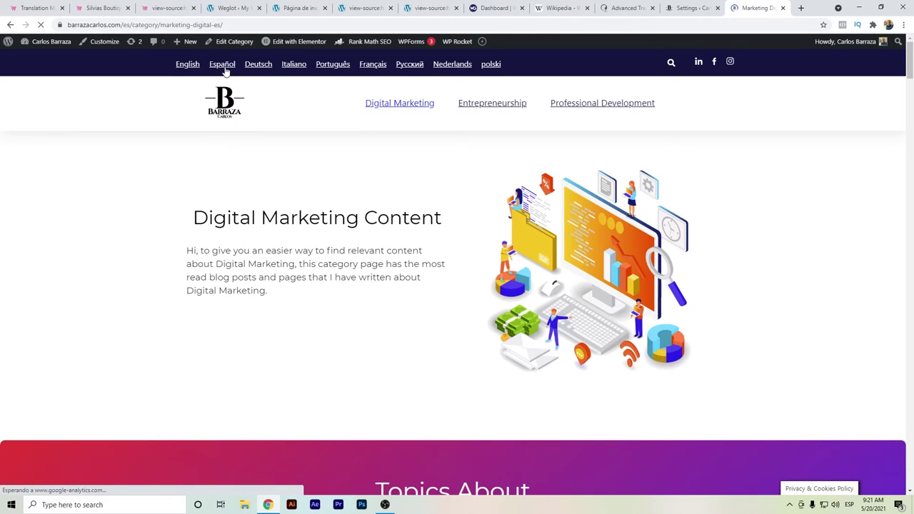
{"action": "left_click", "coordinate": [152, 24]}
{"action": "left_click_drag", "start_coordinate": [182, 25], "coordinate": [245, 24]}
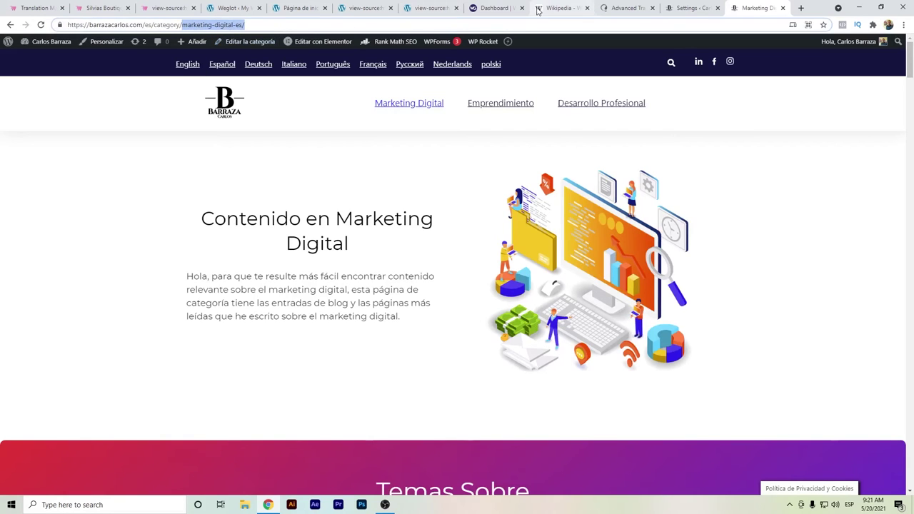
{"action": "left_click", "coordinate": [289, 7]}
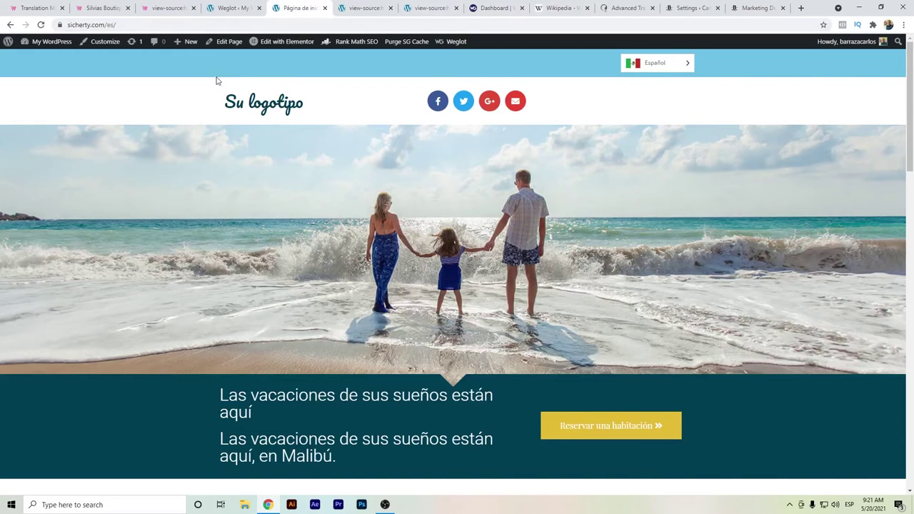
- From sicherty's All Pages list, open the Sample Page in a new tab
{"action": "left_click", "coordinate": [232, 8]}
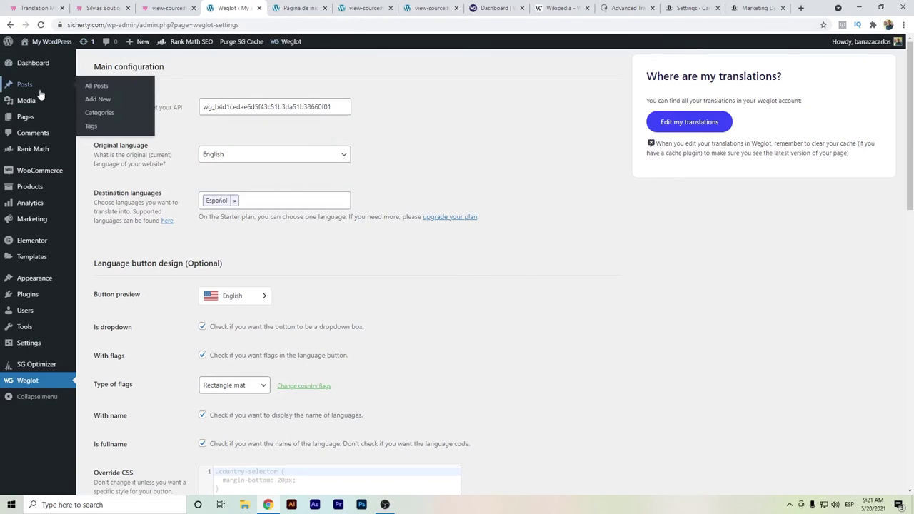
{"action": "left_click", "coordinate": [38, 117]}
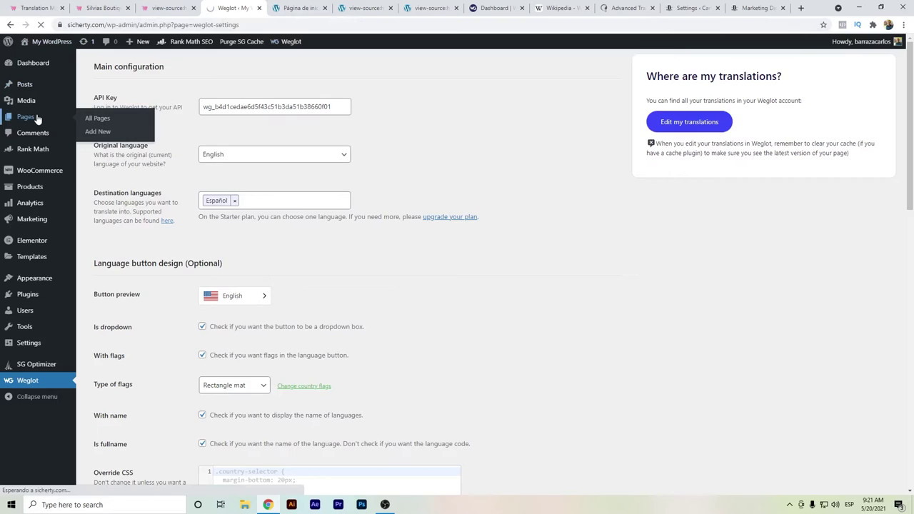
{"action": "scroll", "coordinate": [314, 257], "scroll_direction": "down", "scroll_amount": 1}
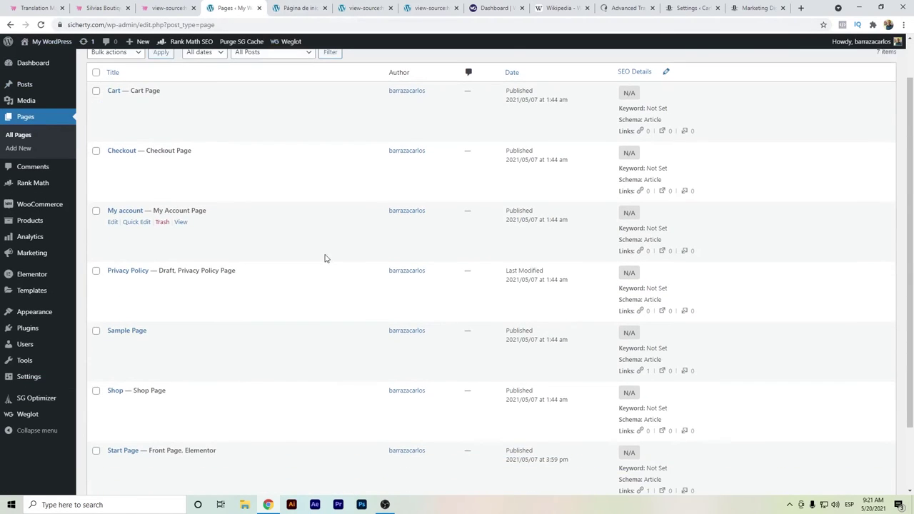
{"action": "scroll", "coordinate": [283, 276], "scroll_direction": "down", "scroll_amount": 2}
{"action": "right_click", "coordinate": [181, 264]}
{"action": "left_click", "coordinate": [204, 270]}
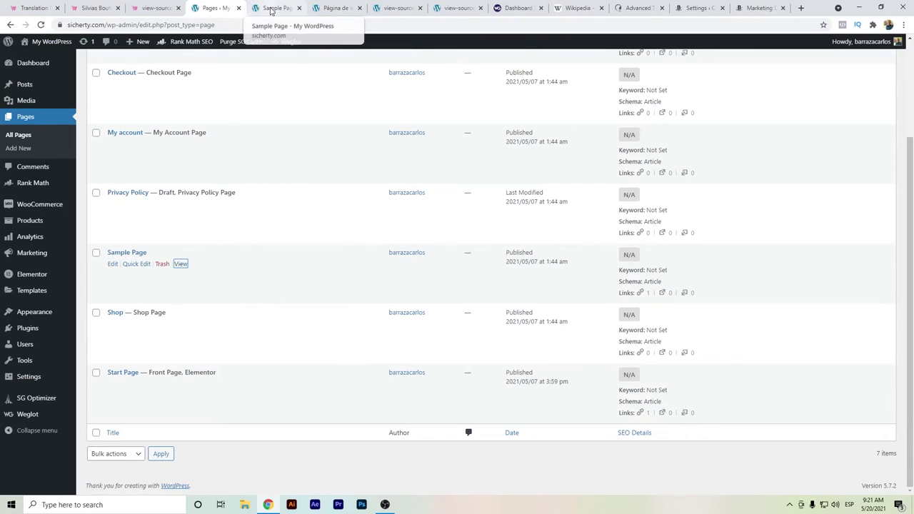
{"action": "left_click", "coordinate": [274, 7]}
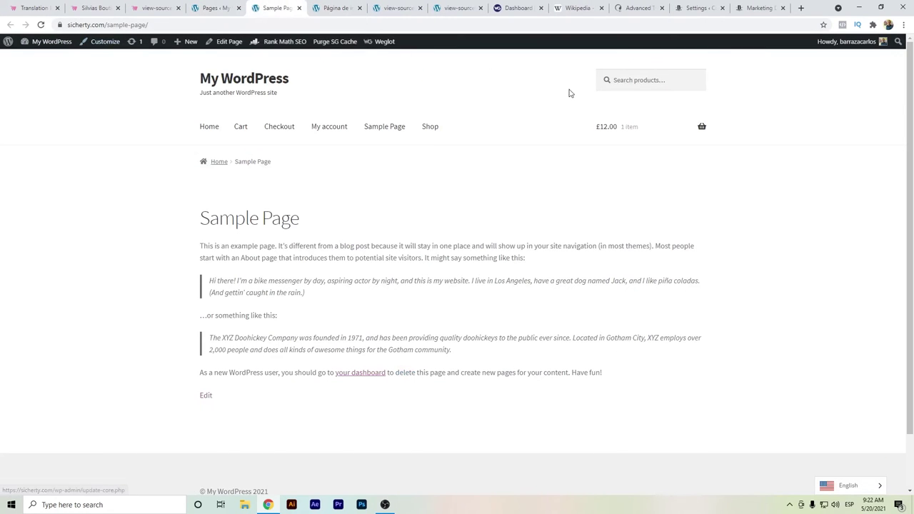
- Switch the Sample Page to Español and highlight its untranslated /es/sample-page/ slug
{"action": "mouse_move", "coordinate": [850, 484]}
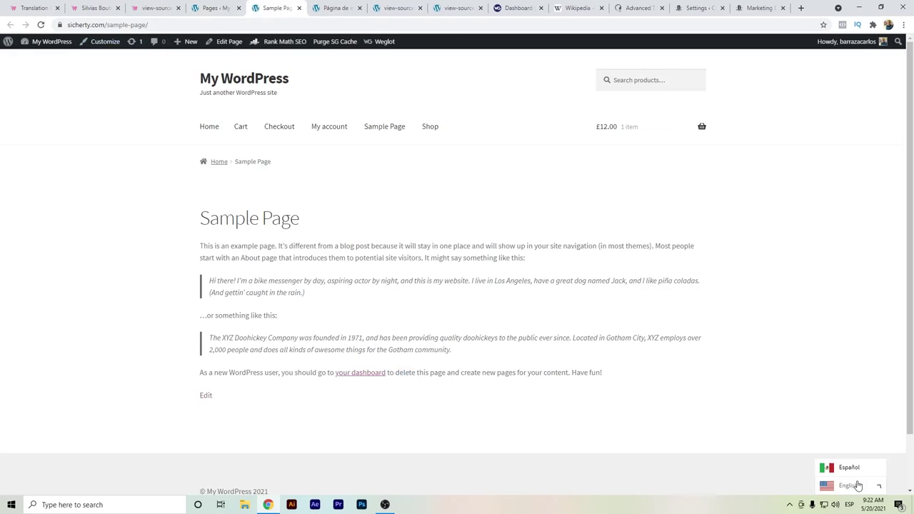
{"action": "left_click", "coordinate": [847, 468]}
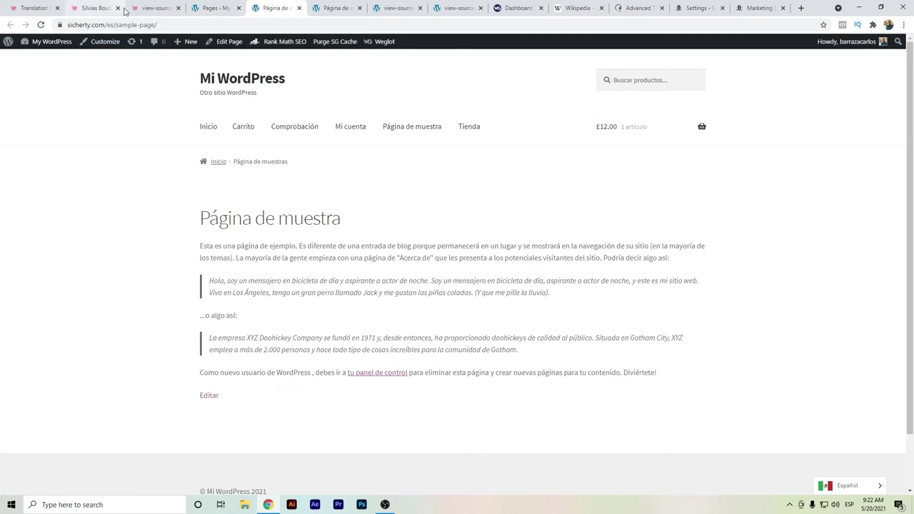
{"action": "double_click", "coordinate": [111, 26]}
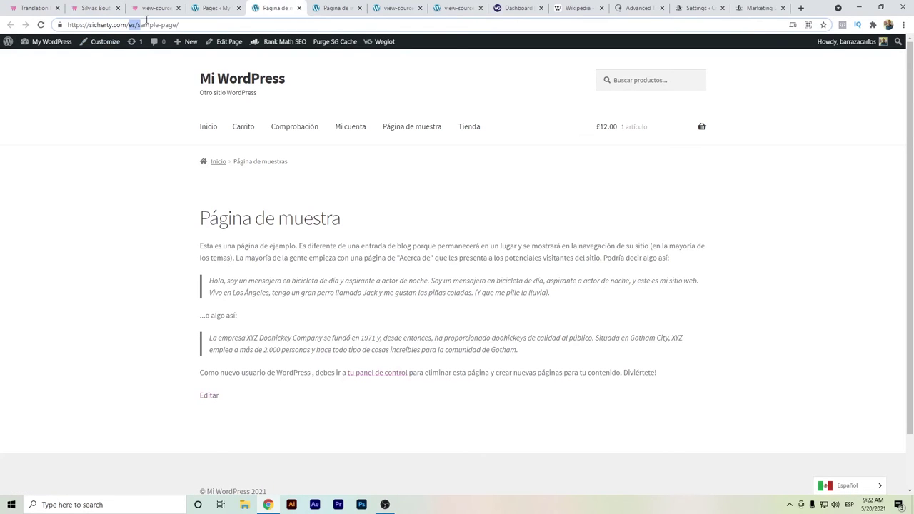
{"action": "left_click_drag", "start_coordinate": [192, 24], "coordinate": [151, 24]}
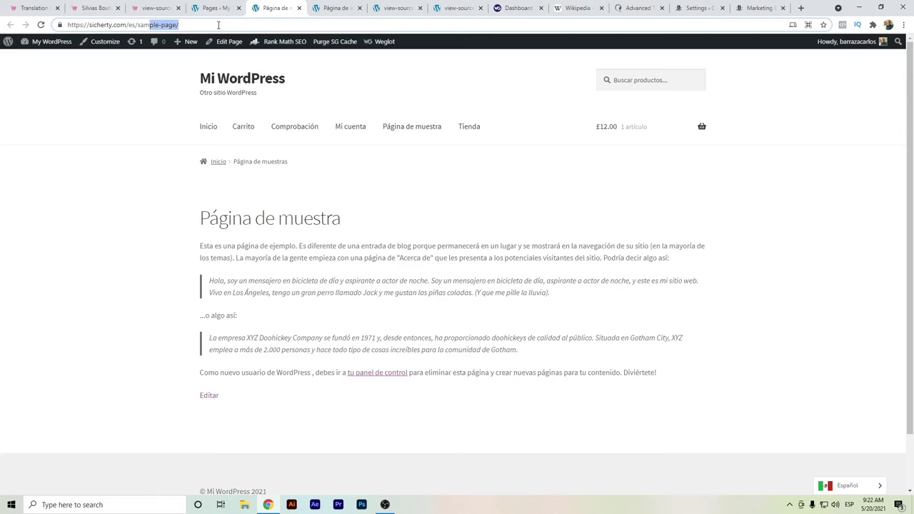
{"action": "left_click_drag", "start_coordinate": [206, 24], "coordinate": [139, 24]}
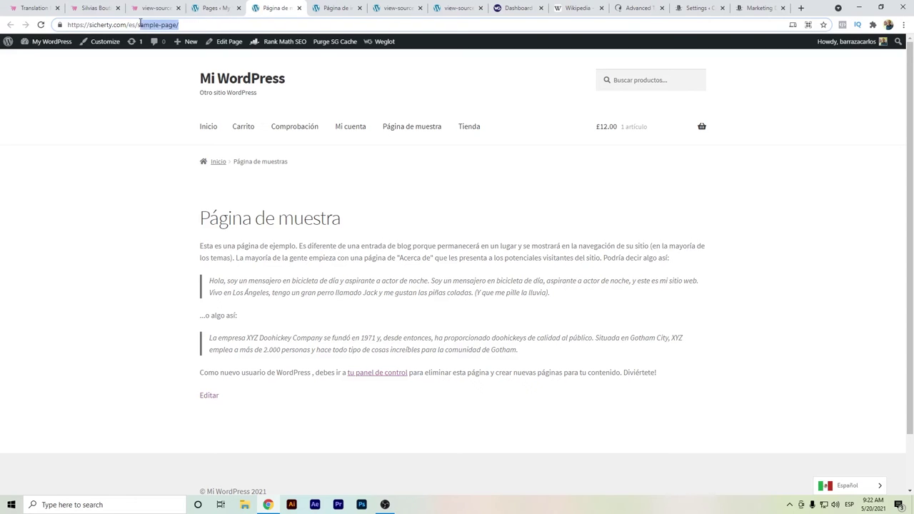
{"action": "left_click", "coordinate": [503, 6]}
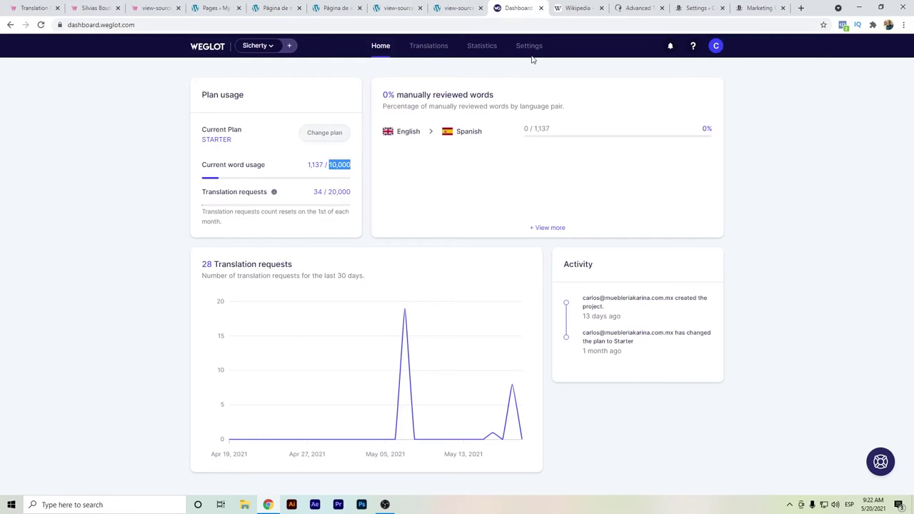
- Check Weglot's URL Slugs feature, locked to Advanced plans, and bring up the plan upgrade options
{"action": "left_click", "coordinate": [430, 50]}
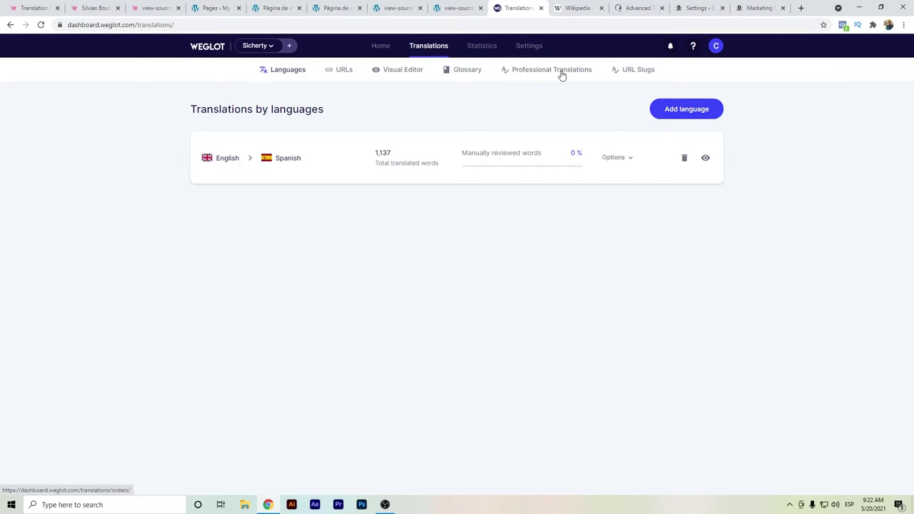
{"action": "left_click", "coordinate": [615, 70]}
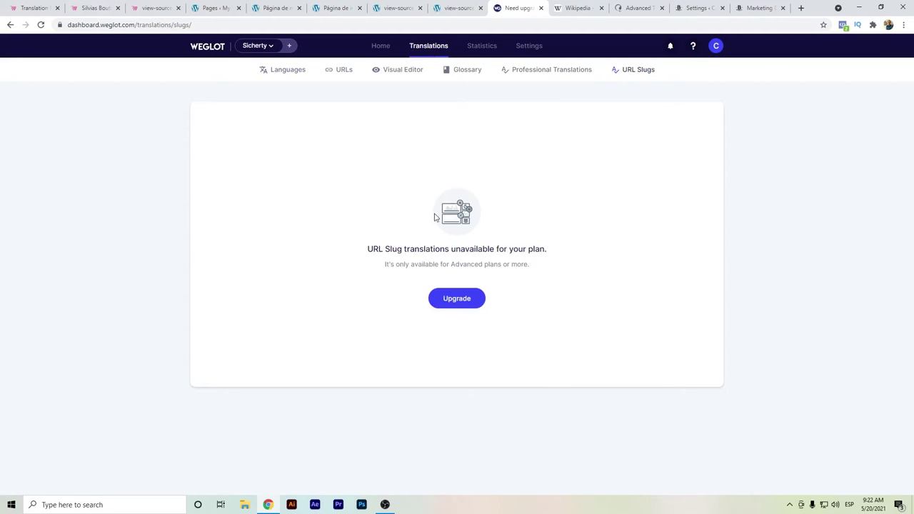
{"action": "left_click", "coordinate": [380, 52]}
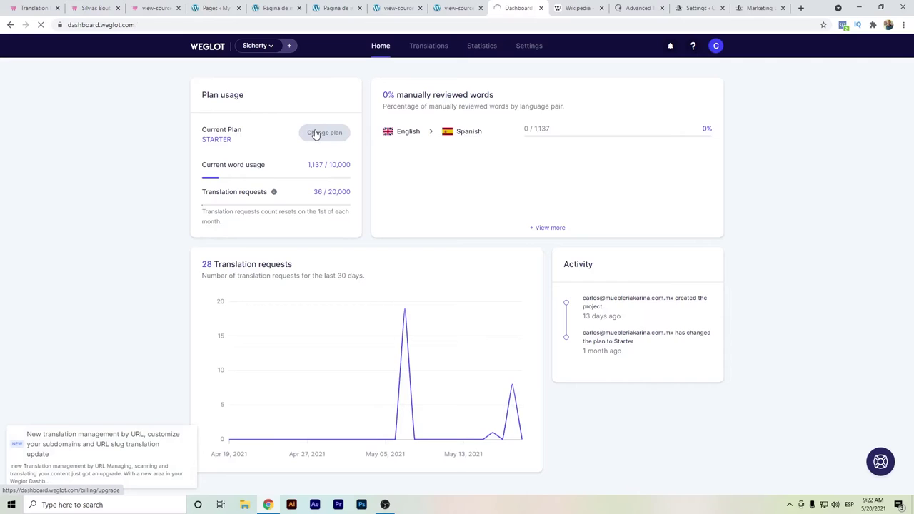
{"action": "left_click", "coordinate": [317, 134]}
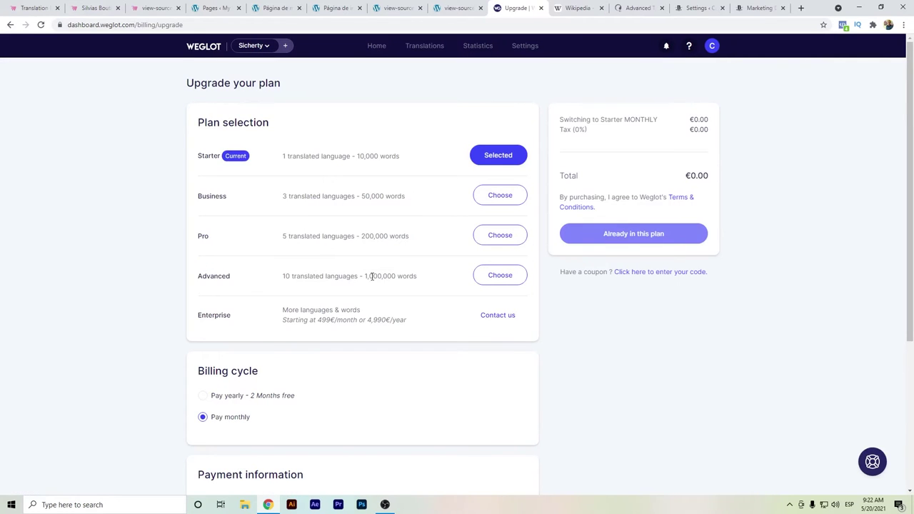
- Choose Weglot's Advanced plan (1,000,000 words, €158.52/month), then return to WPML's settings
{"action": "left_click_drag", "start_coordinate": [366, 276], "coordinate": [396, 275]}
{"action": "left_click", "coordinate": [490, 278]}
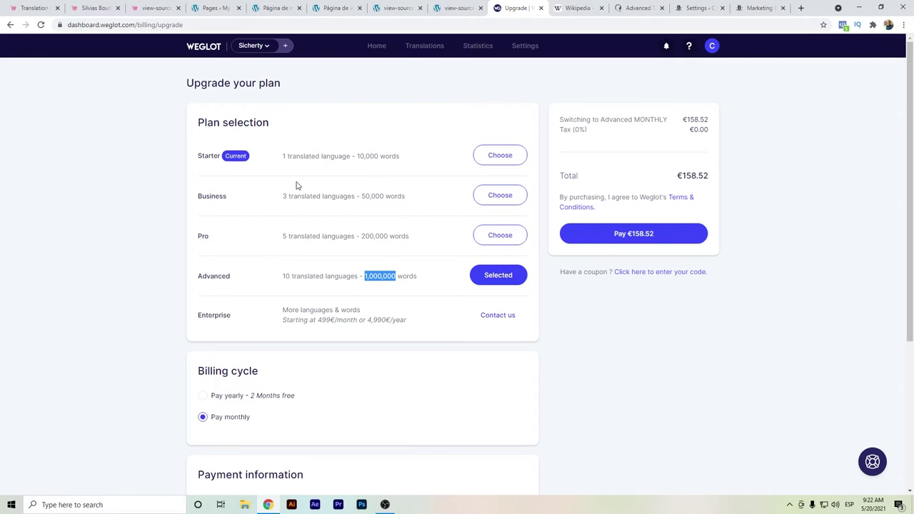
{"action": "left_click_drag", "start_coordinate": [200, 276], "coordinate": [230, 276]}
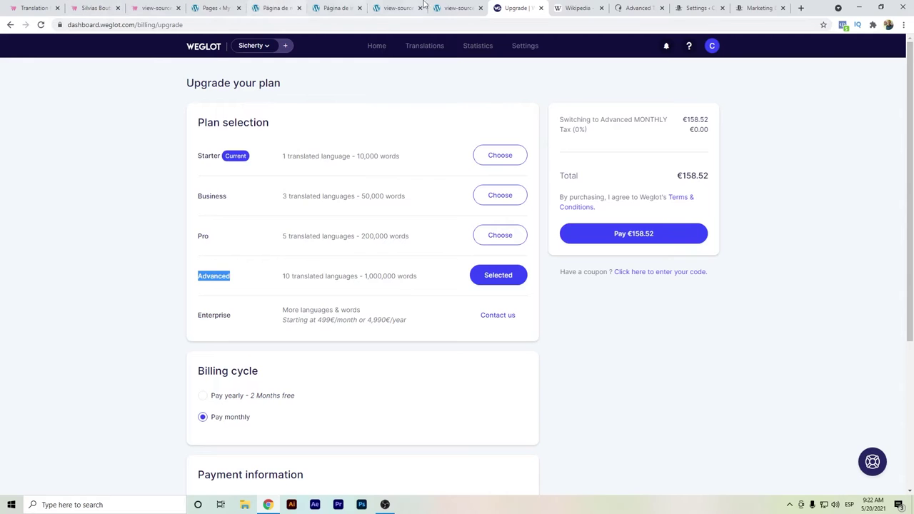
{"action": "left_click", "coordinate": [757, 8]}
{"action": "left_click", "coordinate": [725, 7]}
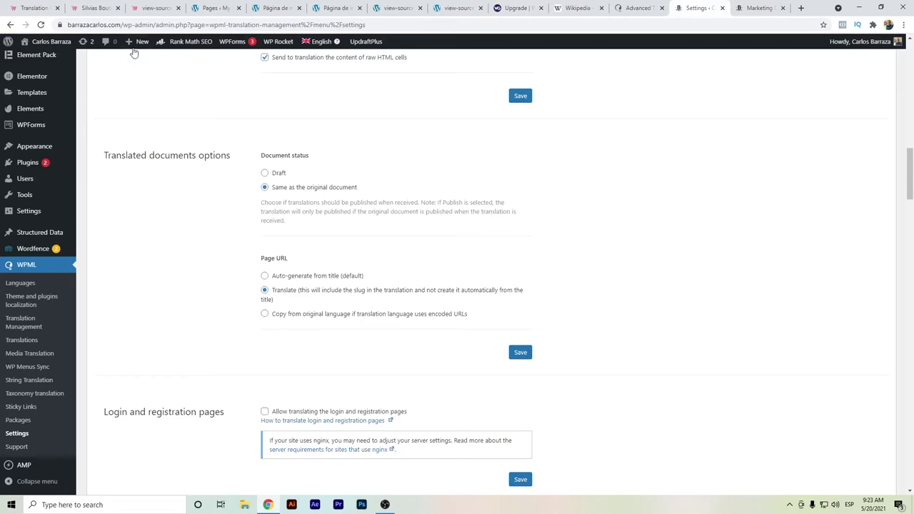
- Open the Páginas list, start Añadir Nueva, then go back to the 11 Spanish pages
{"action": "left_click", "coordinate": [52, 6]}
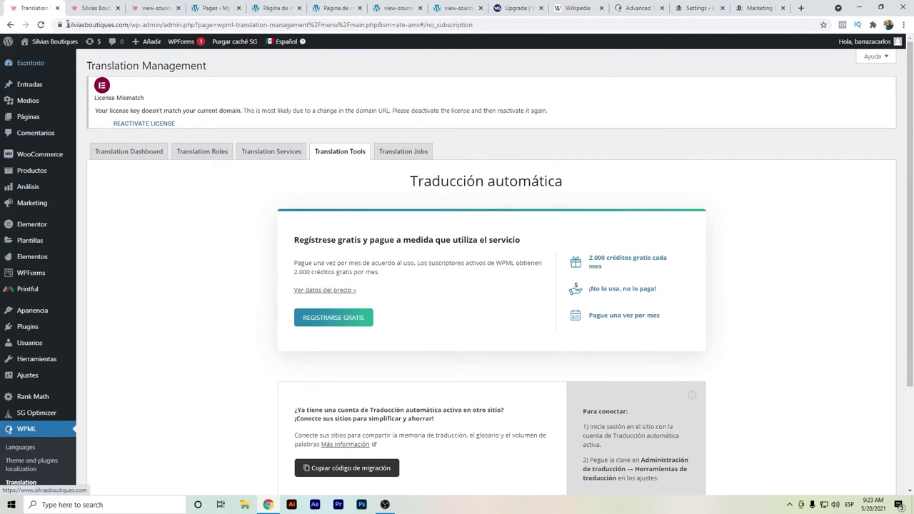
{"action": "left_click", "coordinate": [46, 118]}
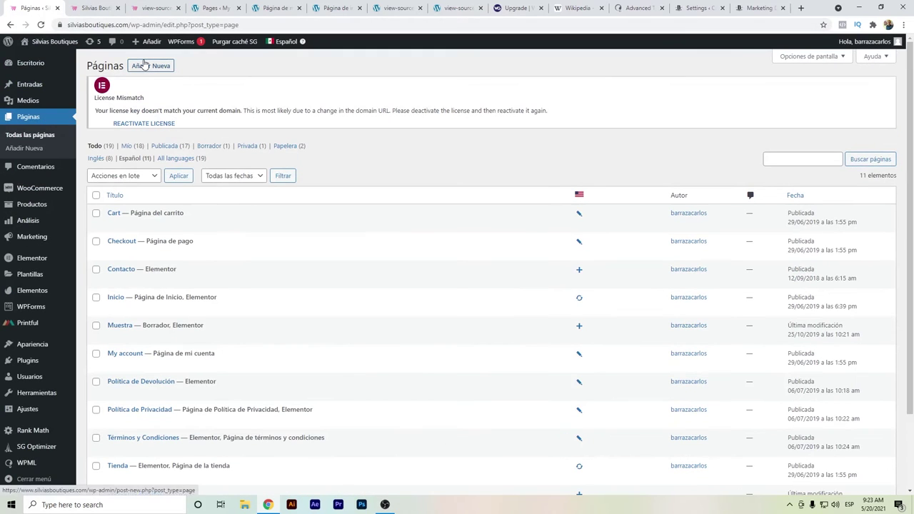
{"action": "left_click", "coordinate": [144, 65]}
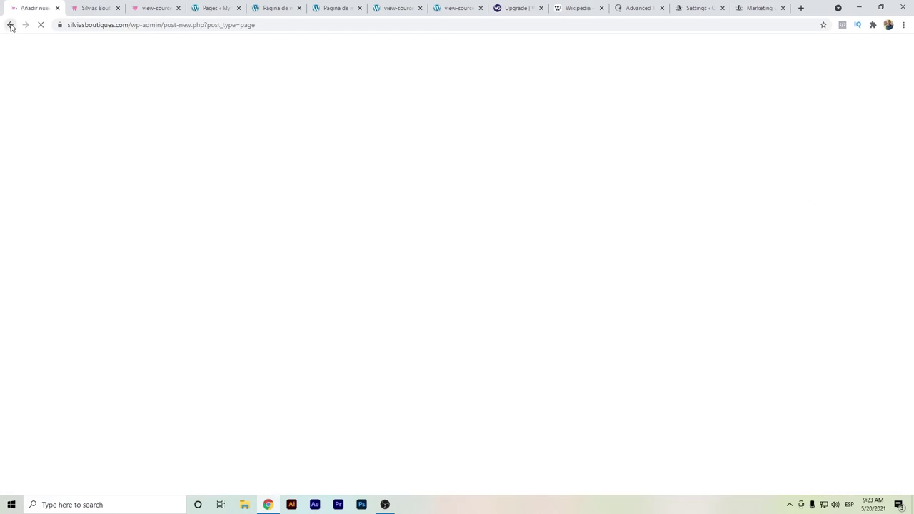
{"action": "left_click", "coordinate": [10, 25]}
{"action": "mouse_move", "coordinate": [303, 44]}
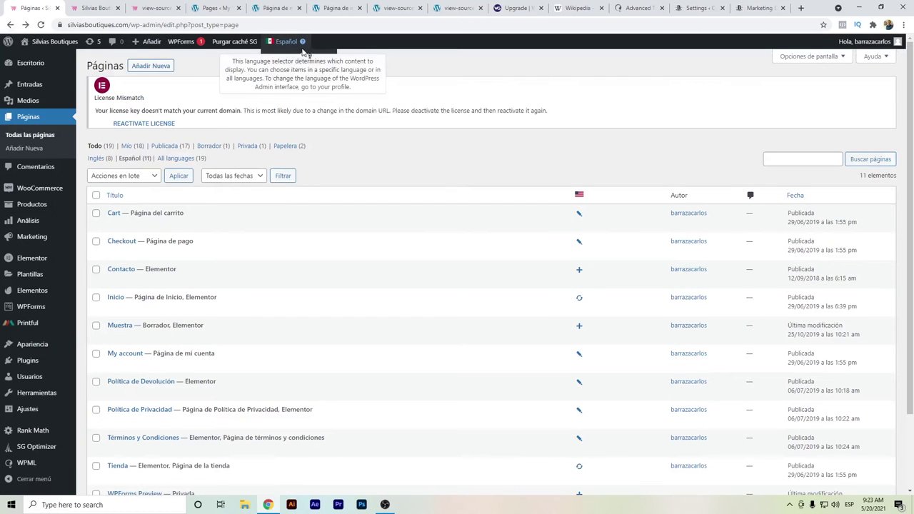
- Switch to the English pages and title a new page 'Wikipedia English' using the article heading
{"action": "left_click", "coordinate": [283, 60]}
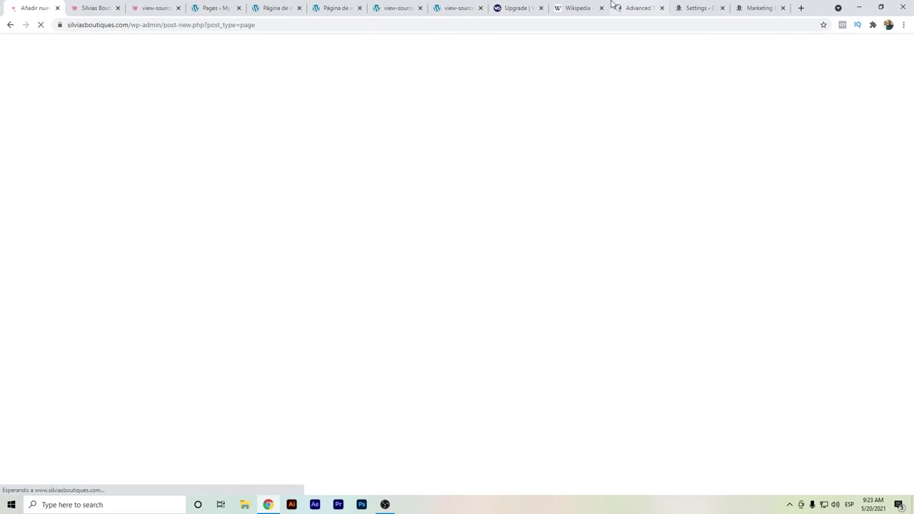
{"action": "left_click", "coordinate": [598, 7]}
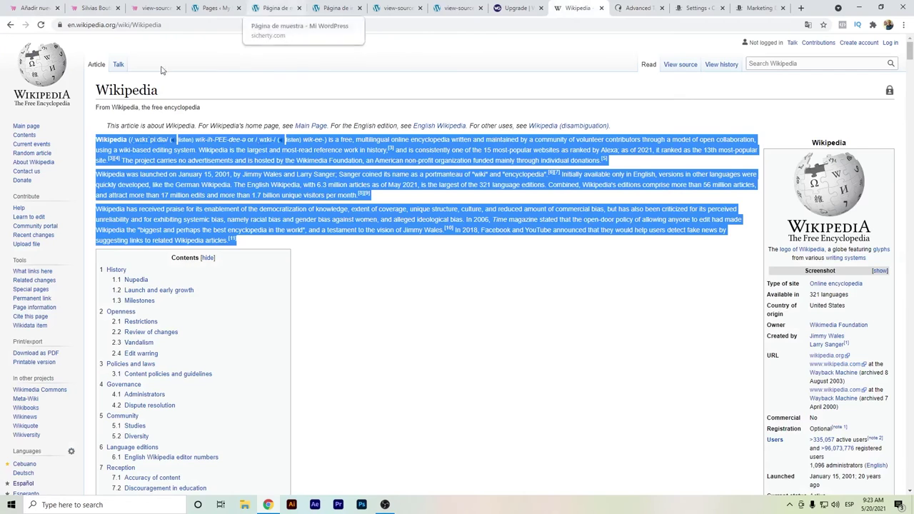
{"action": "left_click_drag", "start_coordinate": [178, 91], "coordinate": [95, 91]}
{"action": "key", "text": "ctrl+c"}
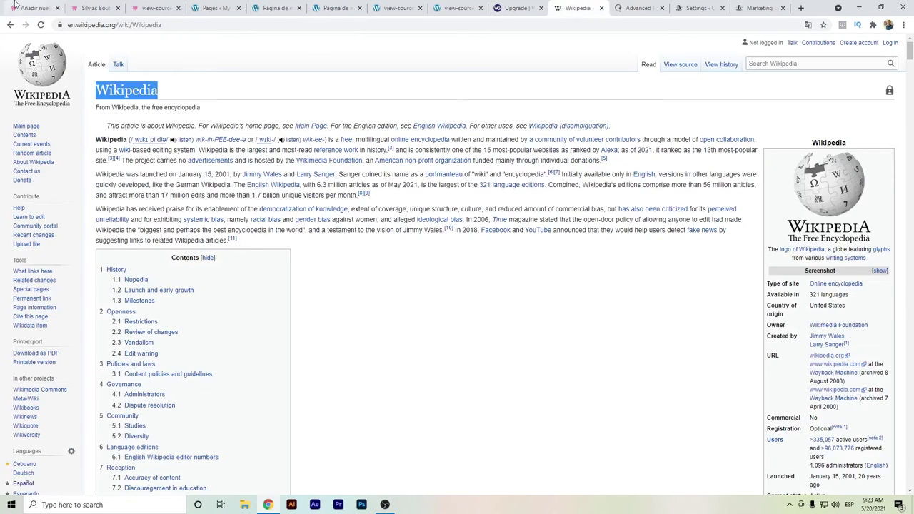
{"action": "key", "text": "ctrl+1"}
{"action": "key", "text": "ctrl+v"}
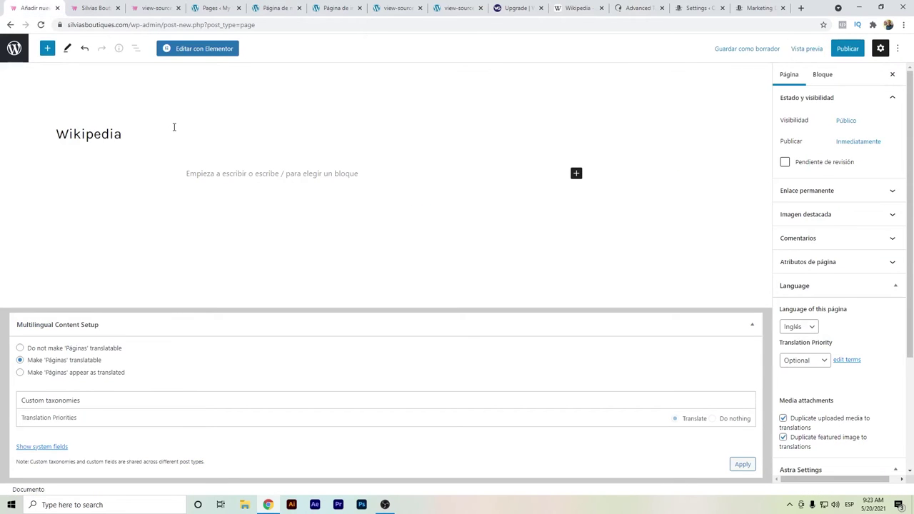
{"action": "type", "text": "English"}
- Paste Wikipedia's three lead paragraphs into the page body and publish the page
{"action": "left_click", "coordinate": [577, 8]}
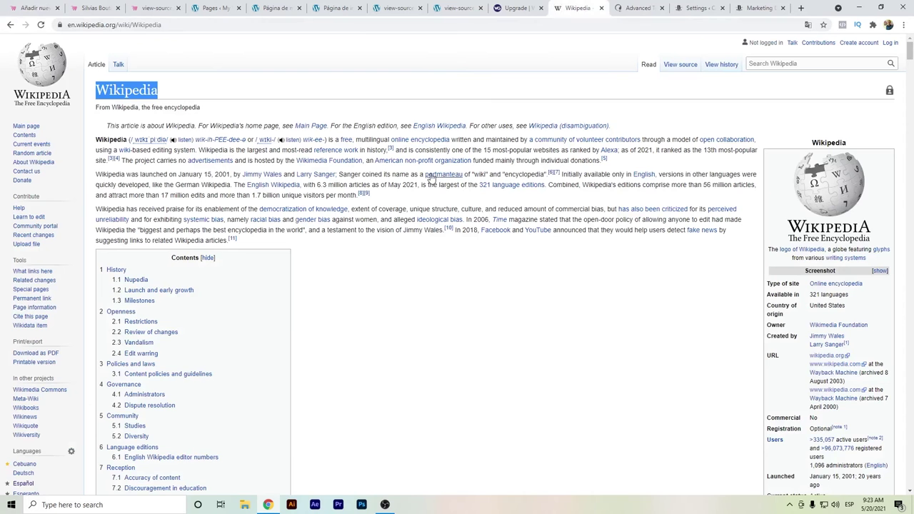
{"action": "left_click_drag", "start_coordinate": [249, 246], "coordinate": [102, 141]}
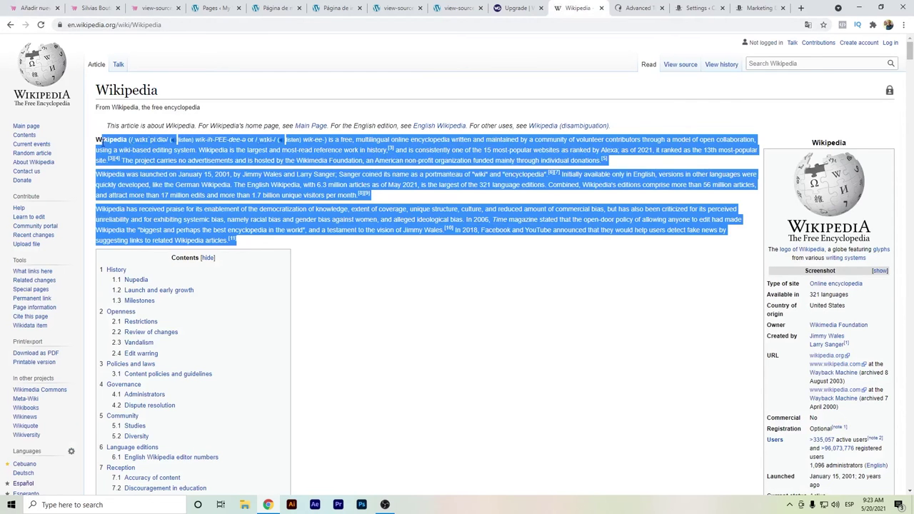
{"action": "left_click", "coordinate": [65, 6]}
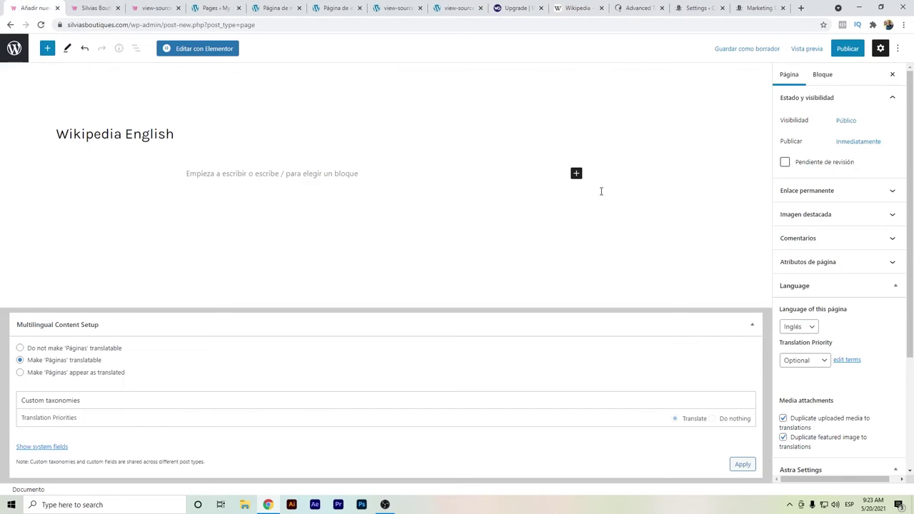
{"action": "left_click", "coordinate": [435, 173]}
{"action": "key", "text": "ctrl+v"}
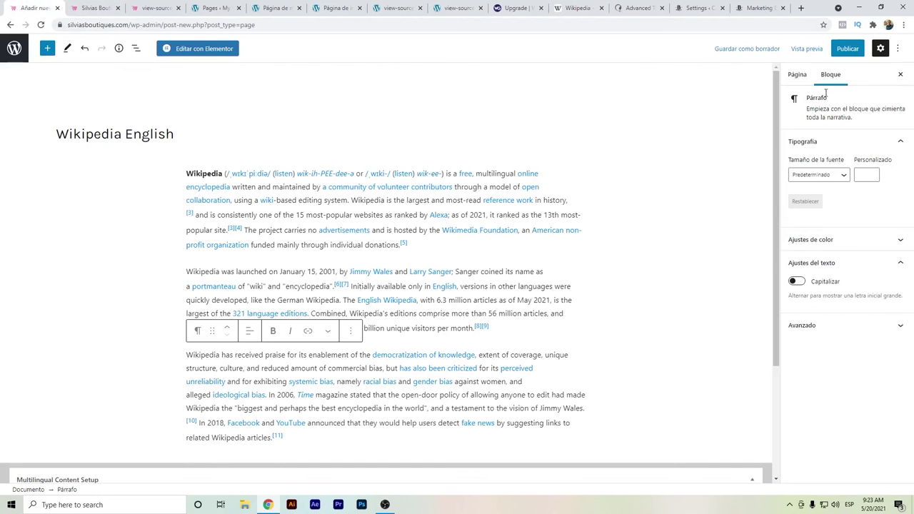
{"action": "left_click", "coordinate": [847, 48]}
{"action": "left_click", "coordinate": [833, 49]}
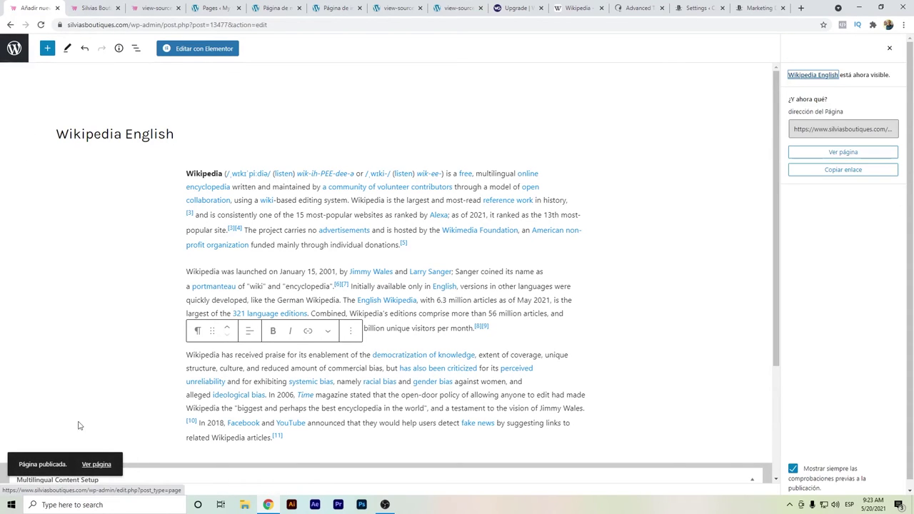
- View the published page, return to the refreshed English pages list, and add its Español translation
{"action": "left_click", "coordinate": [100, 465]}
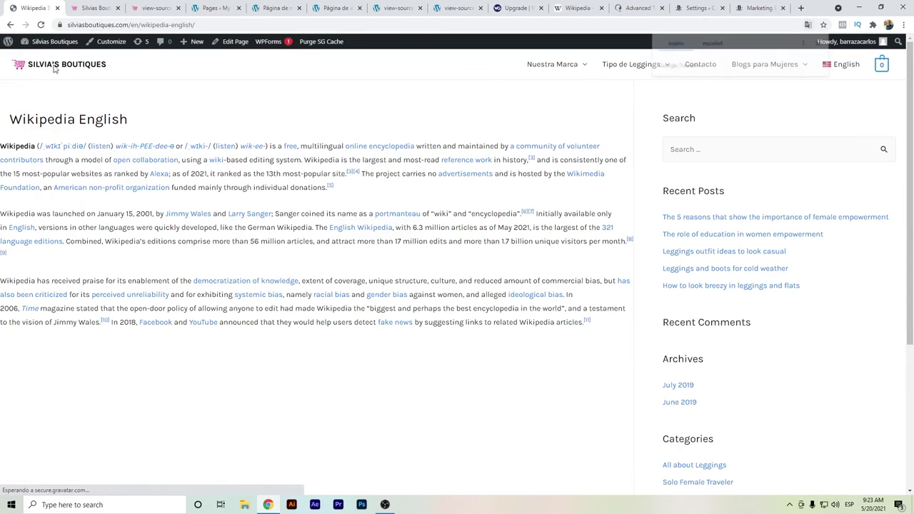
{"action": "left_click", "coordinate": [820, 43]}
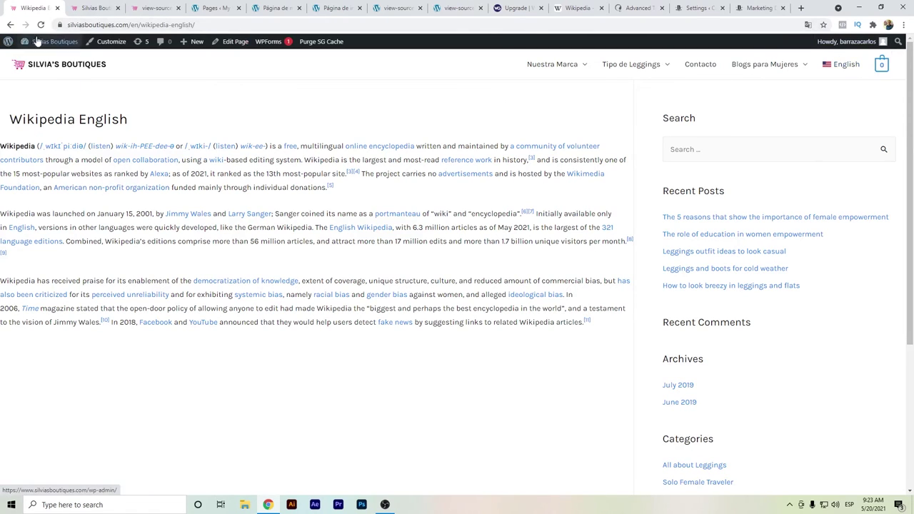
{"action": "right_click", "coordinate": [8, 25]}
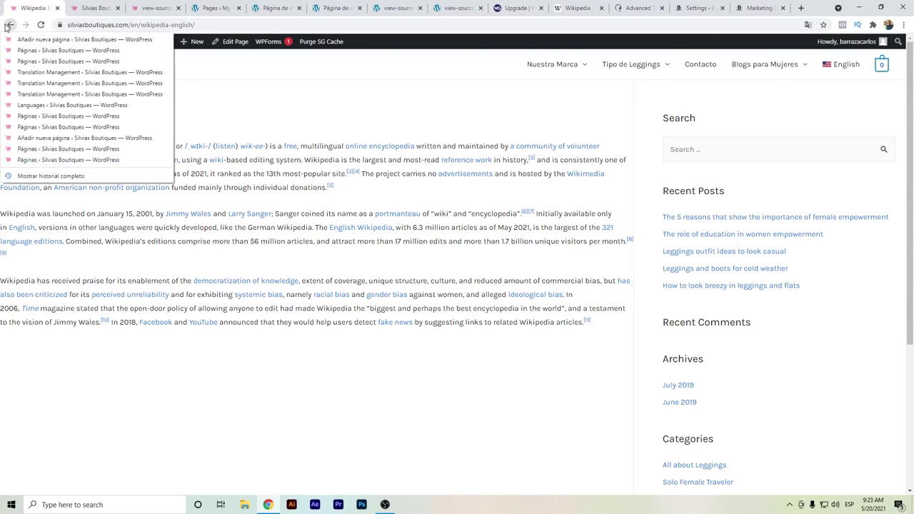
{"action": "left_click", "coordinate": [35, 53]}
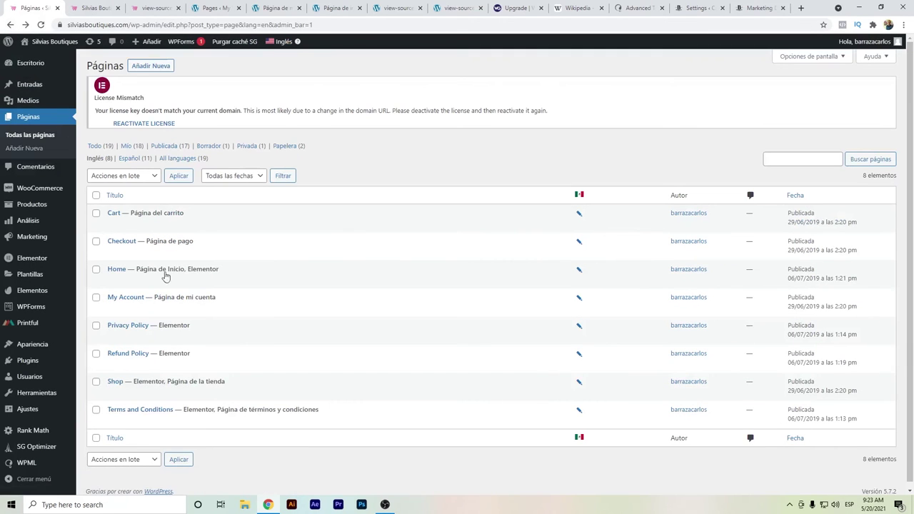
{"action": "left_click", "coordinate": [41, 25]}
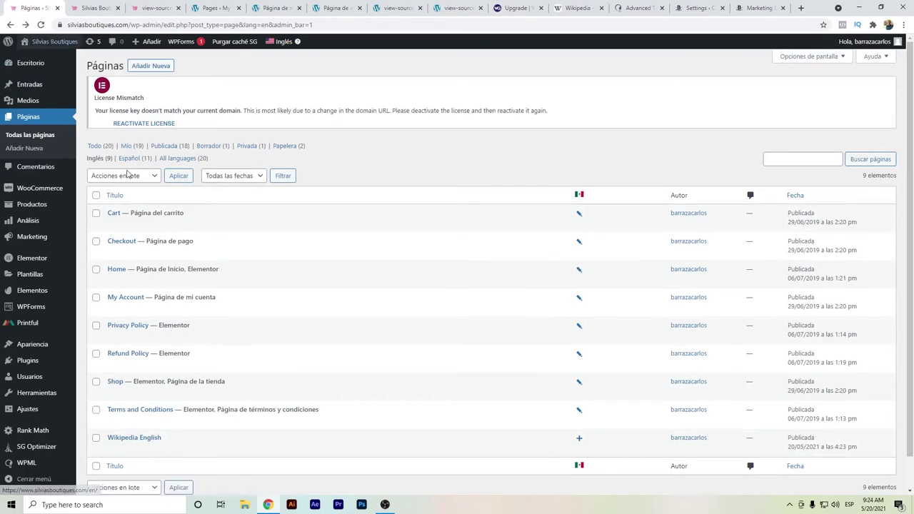
{"action": "left_click", "coordinate": [579, 441]}
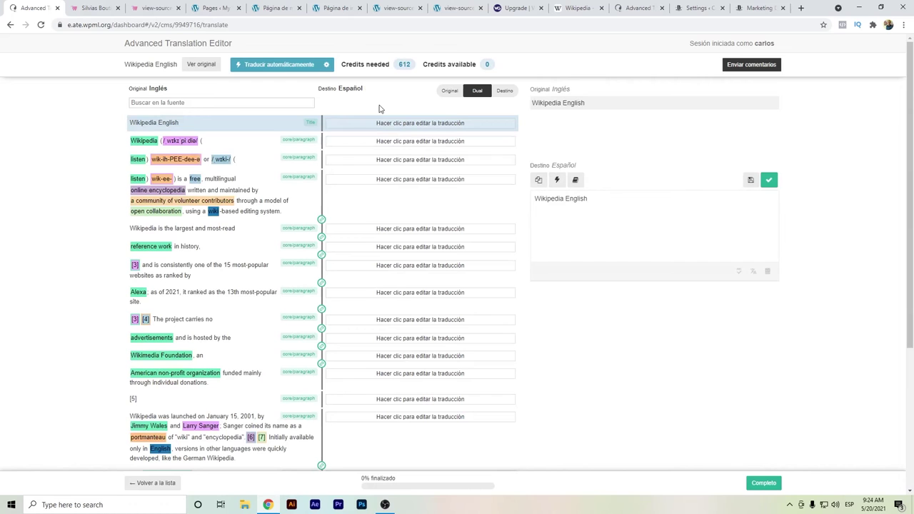
- Check the title and save the two pronunciation segments with the green check
{"action": "scroll", "coordinate": [505, 263], "scroll_direction": "down", "scroll_amount": 3}
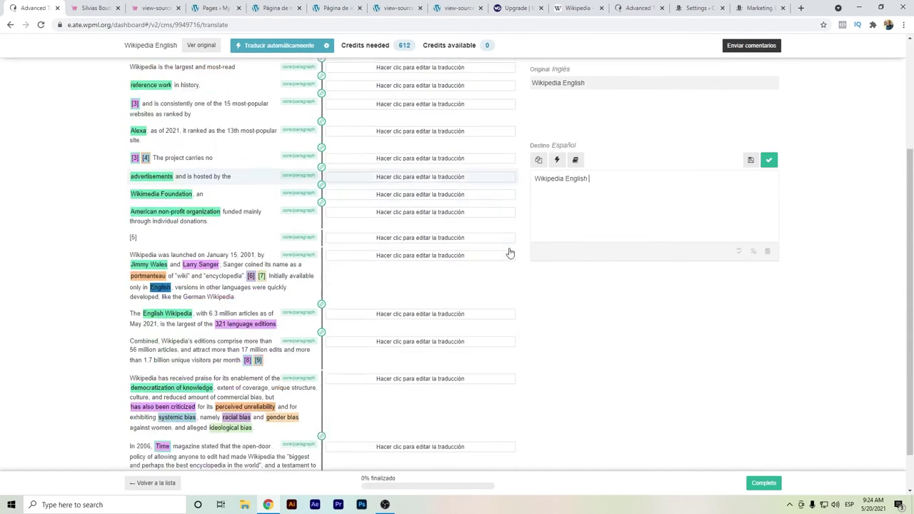
{"action": "scroll", "coordinate": [390, 296], "scroll_direction": "up", "scroll_amount": 3}
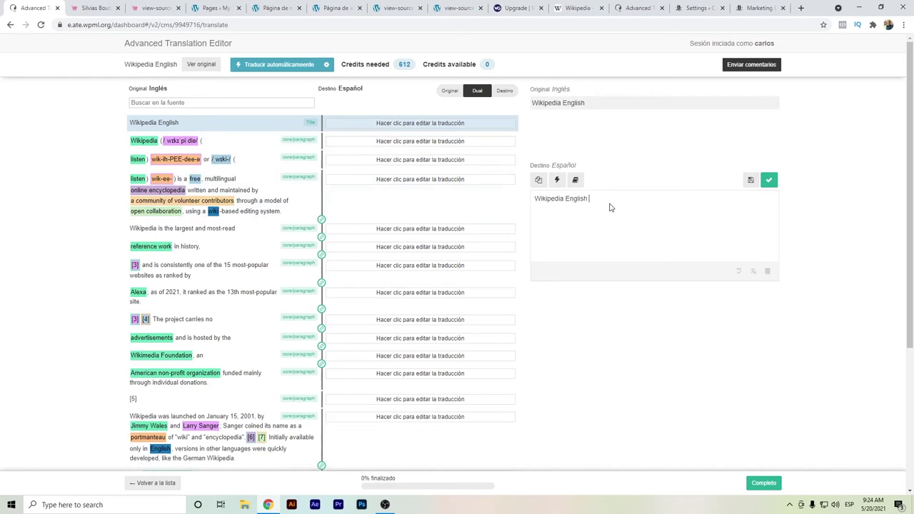
{"action": "left_click_drag", "start_coordinate": [565, 198], "coordinate": [541, 198]}
{"action": "left_click", "coordinate": [577, 217]}
{"action": "left_click", "coordinate": [444, 141]}
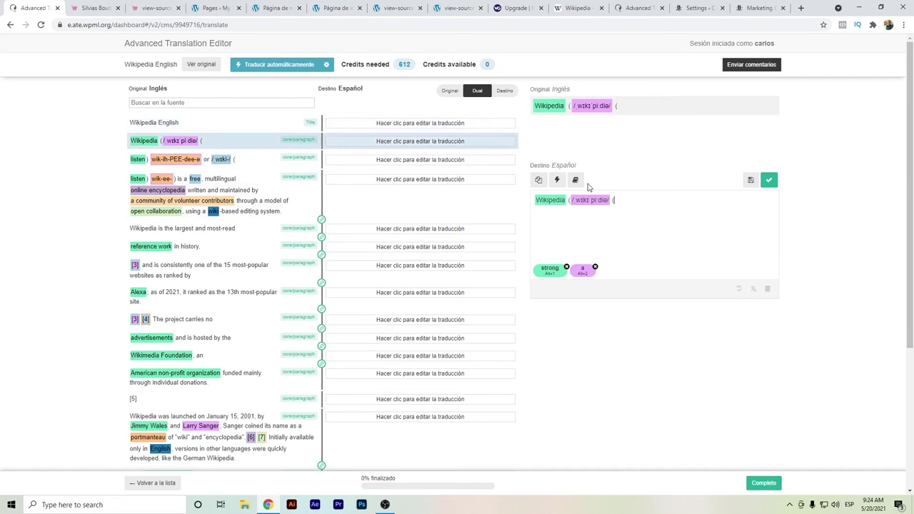
{"action": "left_click", "coordinate": [770, 181]}
{"action": "left_click", "coordinate": [771, 181]}
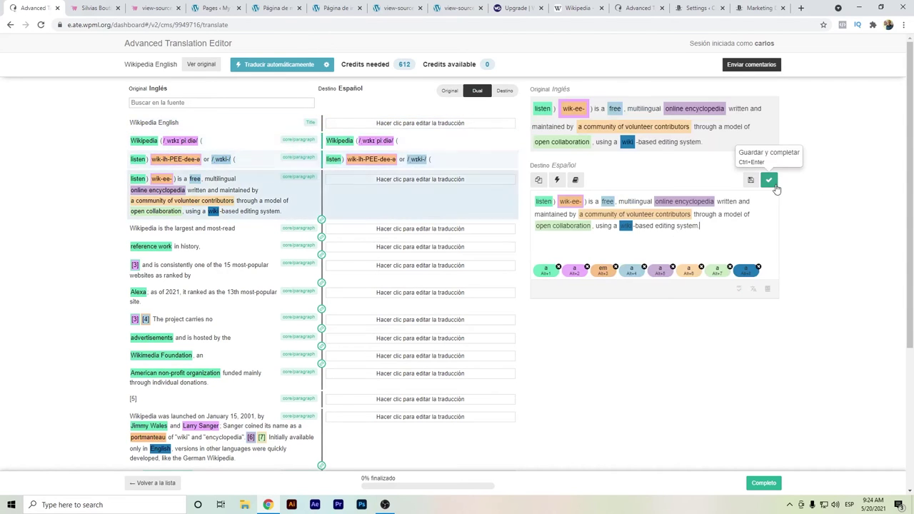
- Hand-translate the opening words as 'es una enciclopedia online gratis, multilingüe, escrito y mantenido por'
{"action": "left_click_drag", "start_coordinate": [620, 201], "coordinate": [656, 202]}
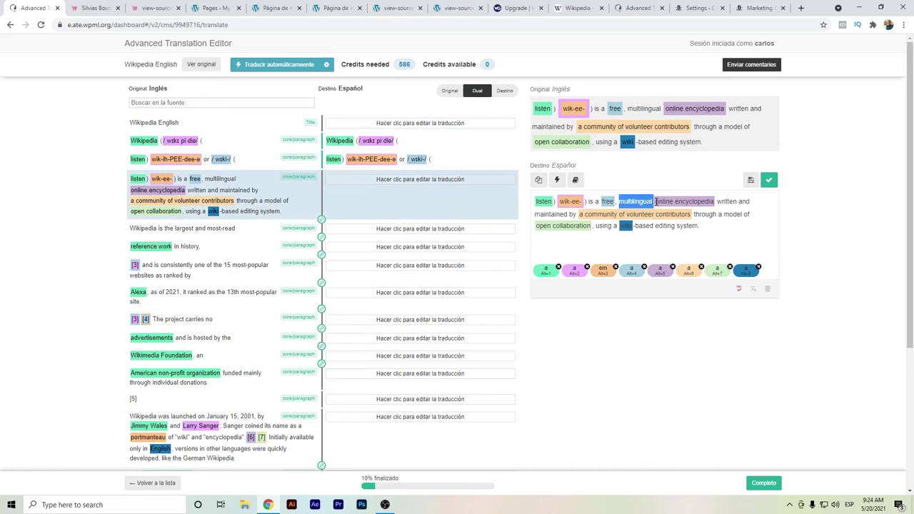
{"action": "type", "text": "multi"}
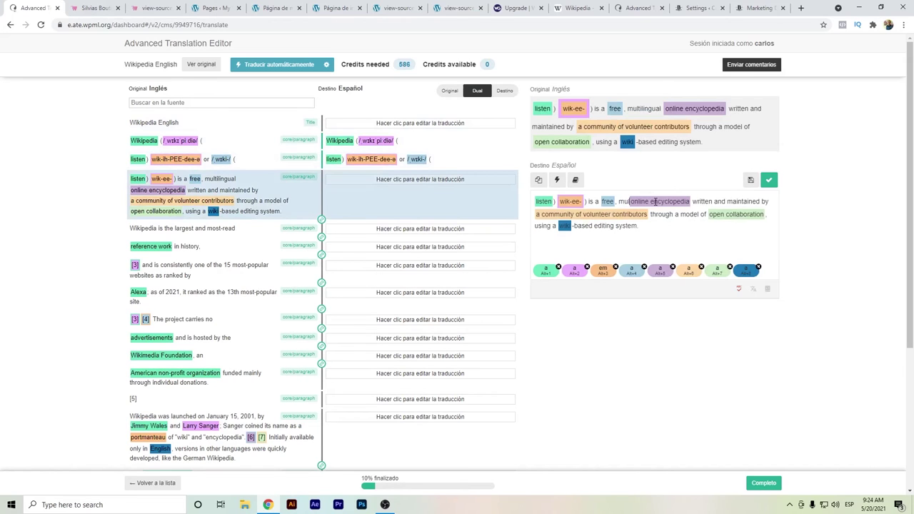
{"action": "type", "text": "lingüe"}
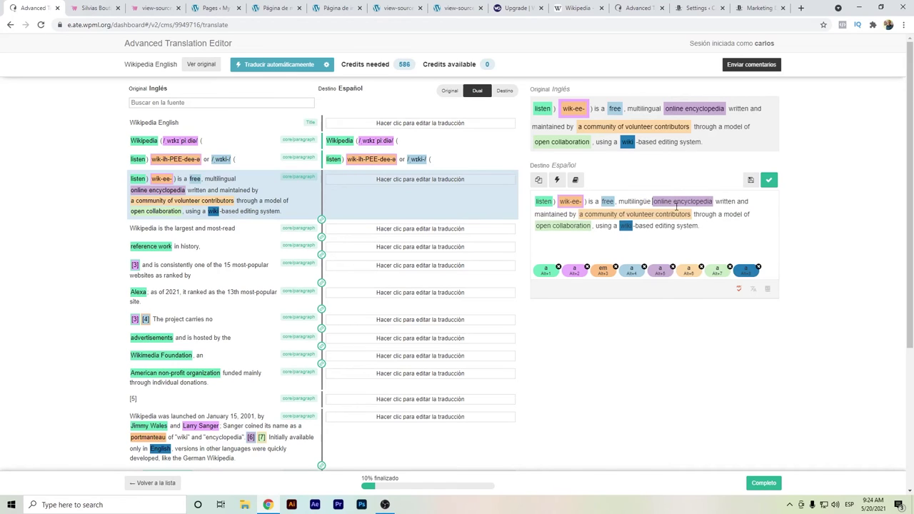
{"action": "left_click_drag", "start_coordinate": [717, 202], "coordinate": [578, 214]}
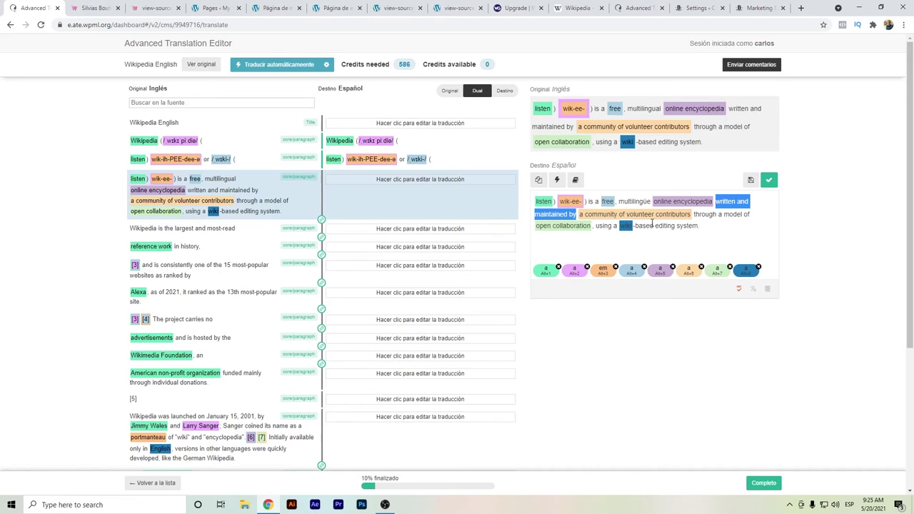
{"action": "type", "text": "escrito y mantenido por"}
{"action": "left_click", "coordinate": [590, 203]}
{"action": "type", "text": "es una"}
{"action": "key", "text": "Delete"}
{"action": "key", "text": "Delete"}
{"action": "key", "text": "Delete"}
{"action": "key", "text": "Delete"}
{"action": "key", "text": "Delete"}
{"action": "key", "text": "Delete"}
{"action": "type", "text": "gratis"}
{"action": "left_click", "coordinate": [611, 203]}
{"action": "type", "text": "enciclopedia online"}
- Apply link tags 5 and 4, then rewrite the rest as 'escrita y mantenida por una comunidad de contribuidores voluntarios…'
{"action": "left_click_drag", "start_coordinate": [611, 203], "coordinate": [689, 202]}
{"action": "key", "text": "alt+5"}
{"action": "key", "text": "alt+4"}
{"action": "left_click_drag", "start_coordinate": [596, 214], "coordinate": [728, 202]}
{"action": "type", "text": "escrita y mantenida por "}
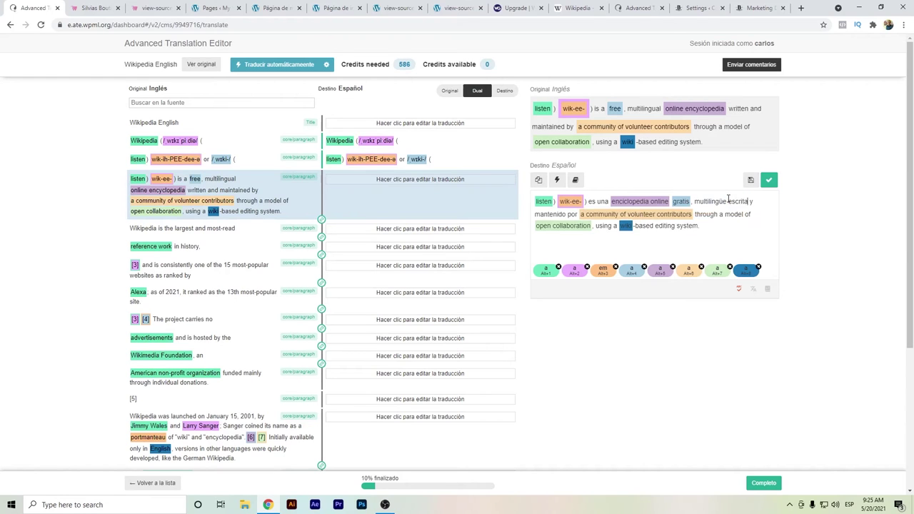
{"action": "type", "text": "una comunidad de contribuidores voluntarios a través"}
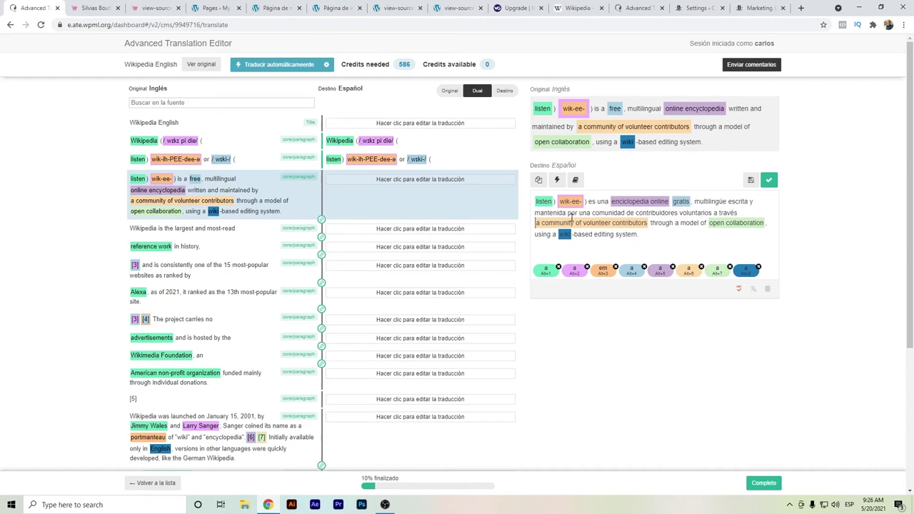
{"action": "type", "text": " del modelo de colaboracion abierta, usando el sistema de edición wiki."}
- Apply link tags 6, 7 and 8 to the contributors, collaboration and wiki words, then save the sentence
{"action": "left_click_drag", "start_coordinate": [592, 213], "coordinate": [716, 211]}
{"action": "key", "text": "alt+6"}
{"action": "left_click_drag", "start_coordinate": [544, 226], "coordinate": [605, 226]}
{"action": "key", "text": "alt+7"}
{"action": "double_click", "coordinate": [706, 225]}
{"action": "key", "text": "alt+8"}
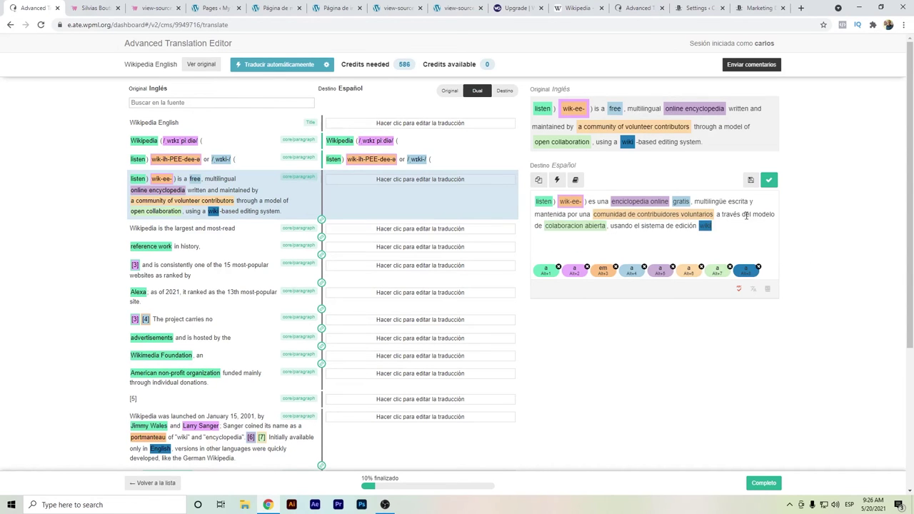
{"action": "key", "text": "ctrl+Return"}
{"action": "left_click", "coordinate": [602, 220]}
{"action": "key", "text": "ctrl+a"}
{"action": "left_click", "coordinate": [463, 229]}
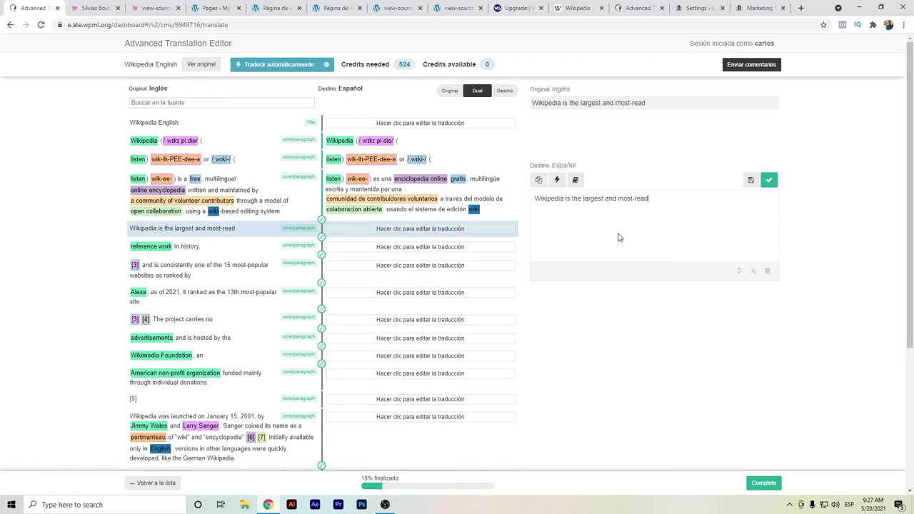
- Fill the next two segments with DeepL's Spanish translations
{"action": "key", "text": "ctrl+a"}
{"action": "key", "text": "ctrl+c"}
{"action": "key", "text": "ctrl+c"}
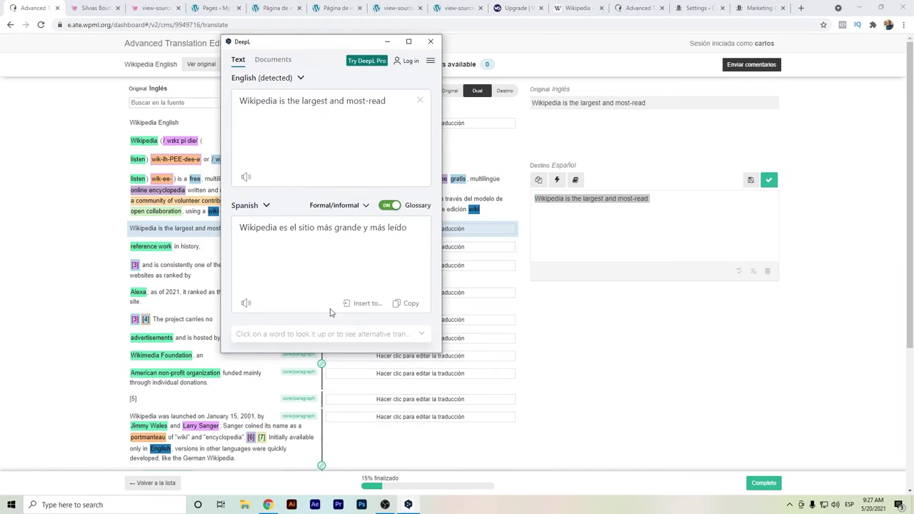
{"action": "left_click", "coordinate": [360, 303]}
{"action": "left_click", "coordinate": [770, 181]}
{"action": "key", "text": "ctrl+a"}
{"action": "key", "text": "ctrl+c"}
{"action": "key", "text": "ctrl+c"}
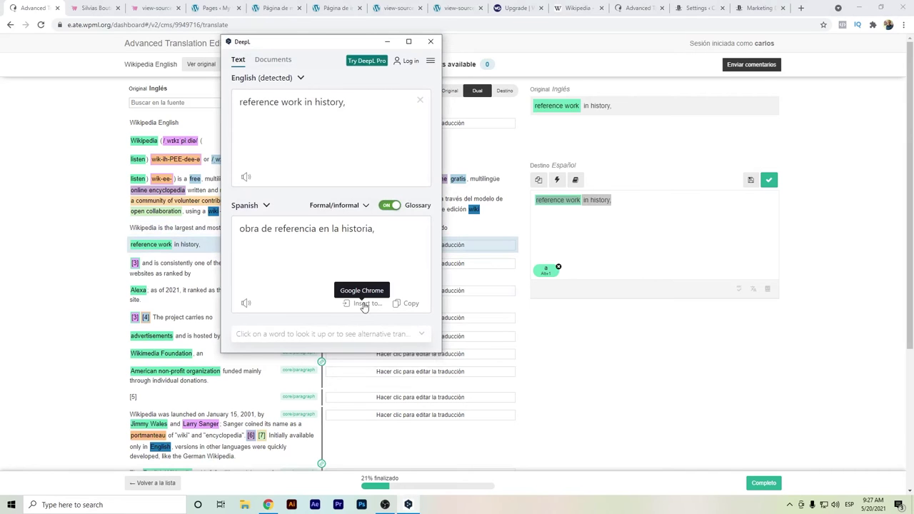
{"action": "left_click", "coordinate": [363, 305]}
- Tag 'obra de referencia' and the [6]/[7] references, save the title 'Wikipedia Español', and complete the job
{"action": "left_click_drag", "start_coordinate": [591, 198], "coordinate": [535, 199]}
{"action": "key", "text": "alt+1"}
{"action": "left_click", "coordinate": [768, 180]}
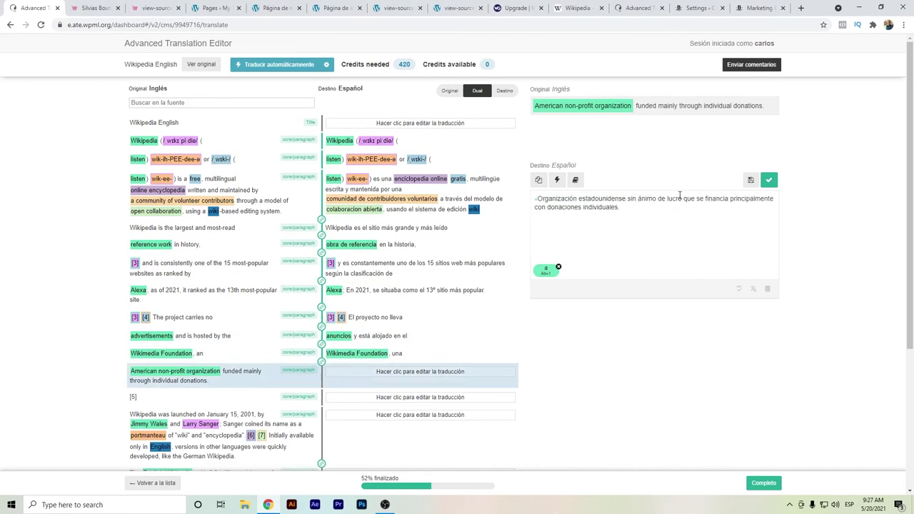
{"action": "key", "text": "alt+6"}
{"action": "left_click_drag", "start_coordinate": [542, 210], "coordinate": [535, 210]}
{"action": "key", "text": "alt+7"}
{"action": "double_click", "coordinate": [651, 213]}
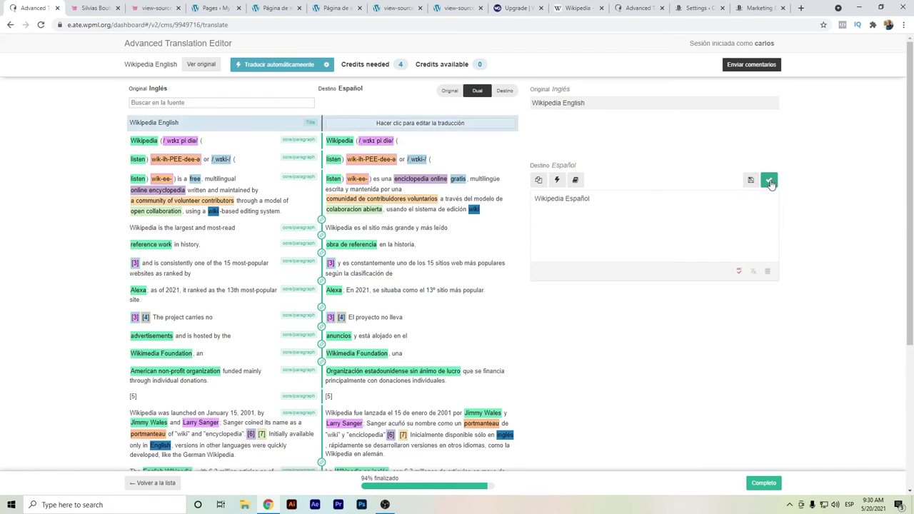
{"action": "left_click", "coordinate": [769, 181]}
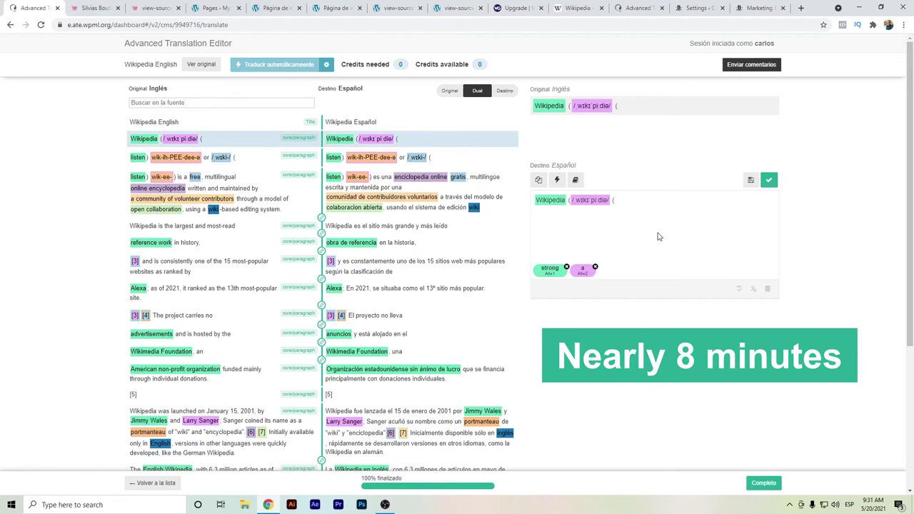
{"action": "scroll", "coordinate": [309, 185], "scroll_direction": "down", "scroll_amount": 3}
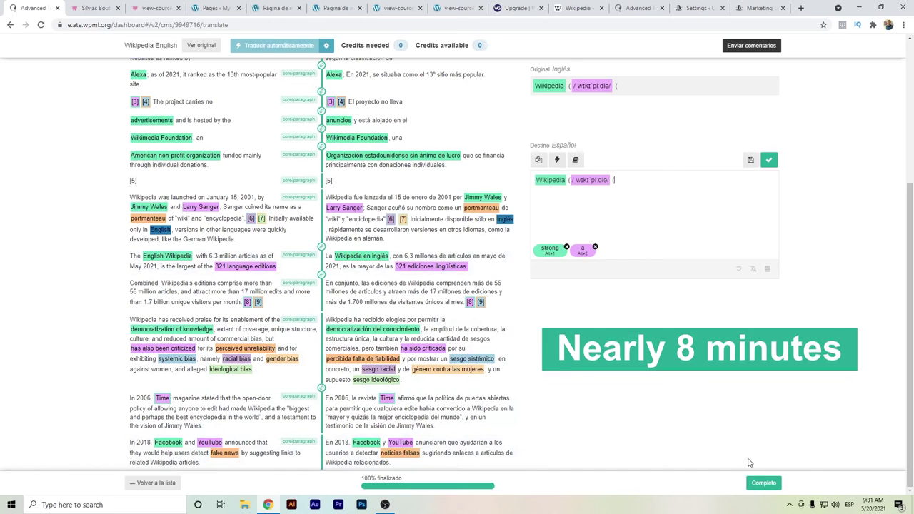
{"action": "left_click", "coordinate": [757, 484]}
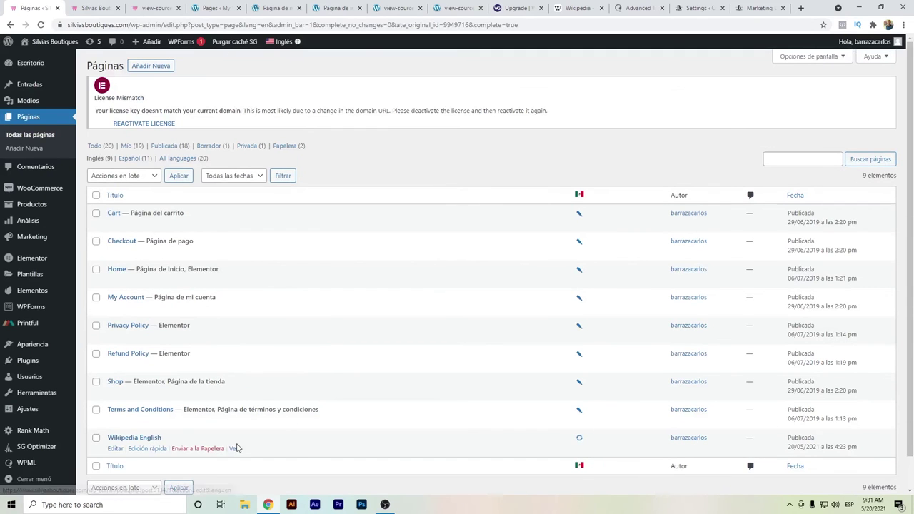
- Open the published Wikipedia English page in a new tab
{"action": "right_click", "coordinate": [236, 448]}
{"action": "key", "text": "Escape"}
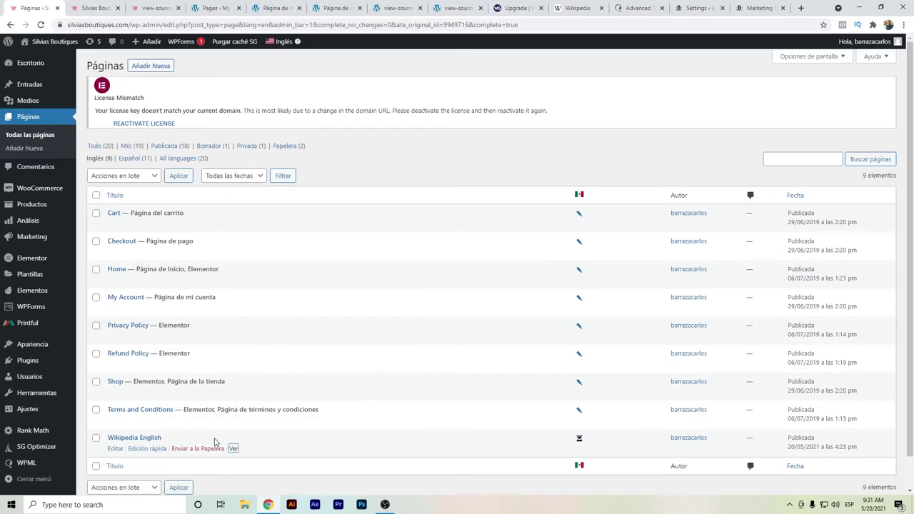
{"action": "right_click", "coordinate": [235, 448]}
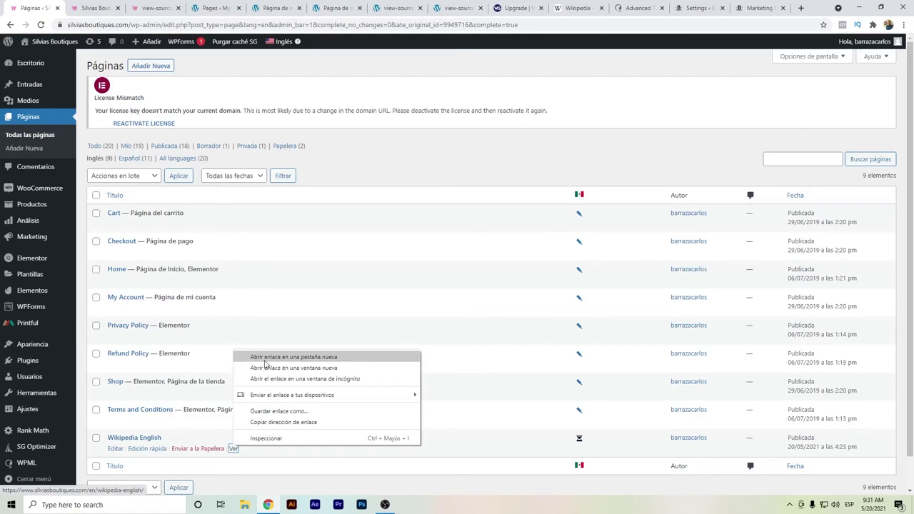
{"action": "left_click", "coordinate": [264, 357]}
- Show the page in Spanish as 'Wikipedia Español', then go to the Sicherty Pages list
{"action": "left_click", "coordinate": [90, 8]}
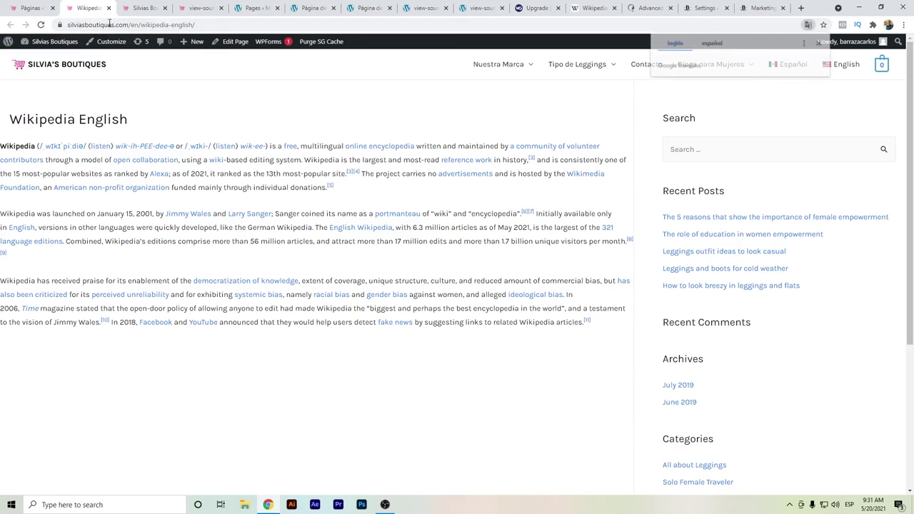
{"action": "left_click", "coordinate": [819, 43]}
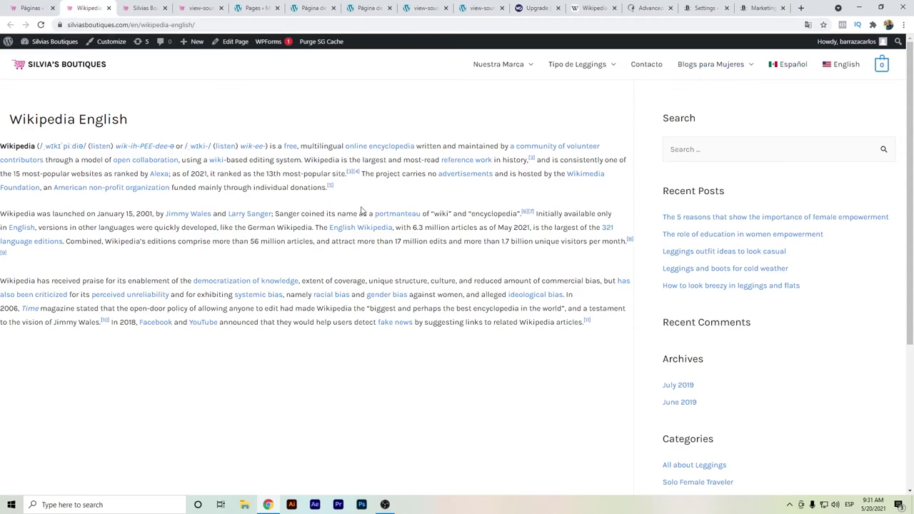
{"action": "left_click", "coordinate": [795, 68]}
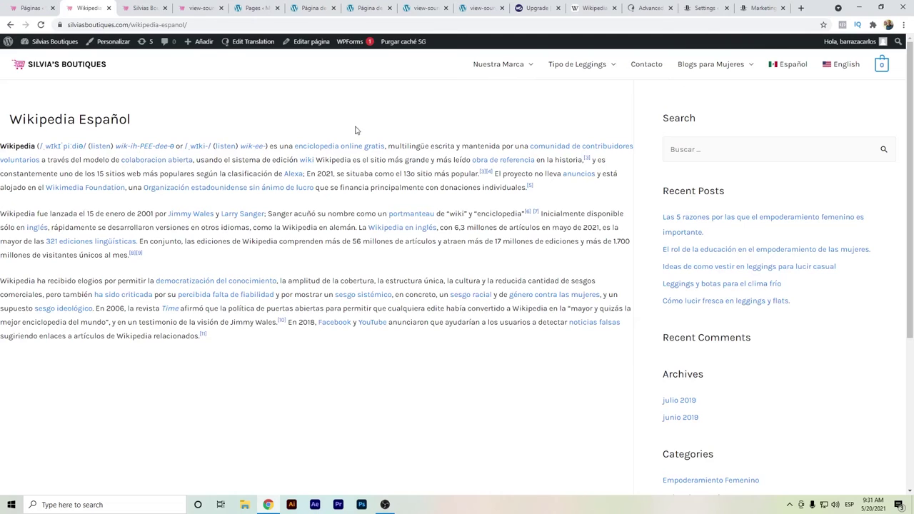
{"action": "left_click", "coordinate": [264, 7]}
{"action": "scroll", "coordinate": [164, 189], "scroll_direction": "up", "scroll_amount": 3}
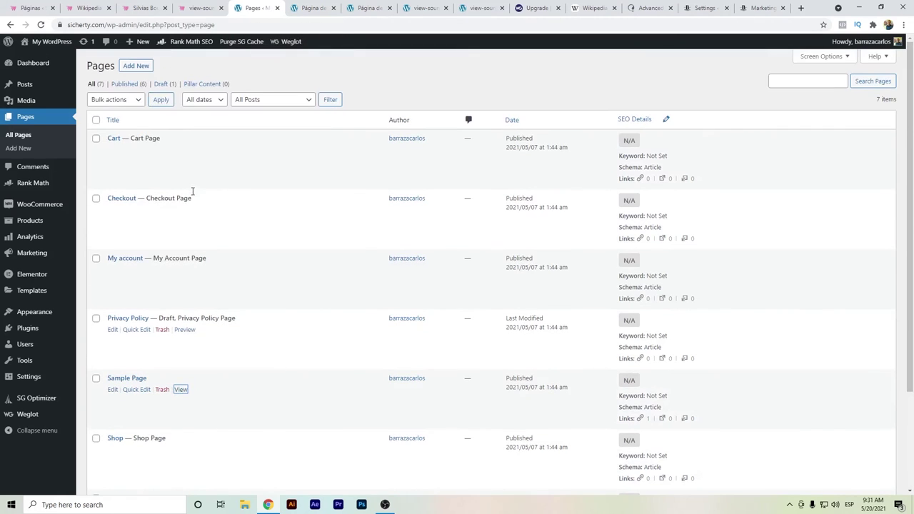
- Start a new Sicherty page titled 'Wikipedia English' from the copied article heading
{"action": "left_click", "coordinate": [136, 66]}
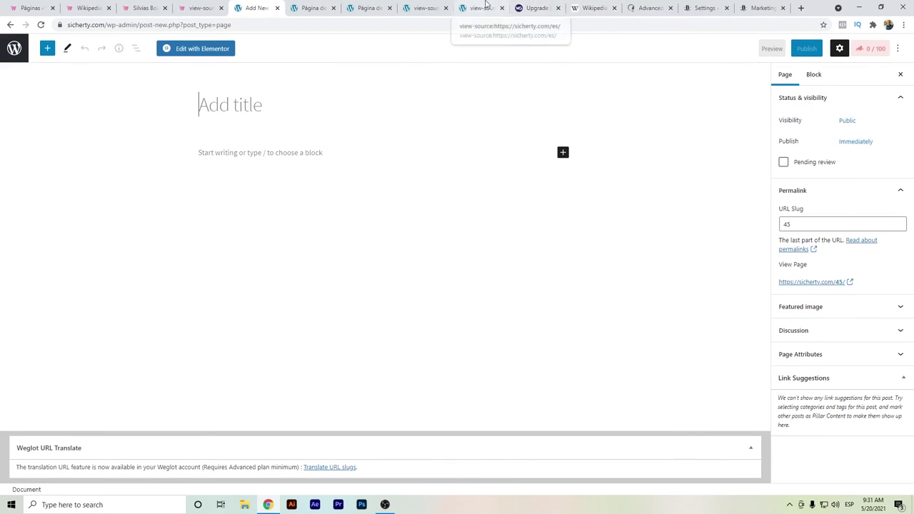
{"action": "left_click", "coordinate": [593, 8]}
{"action": "left_click", "coordinate": [247, 89]}
{"action": "left_click_drag", "start_coordinate": [190, 91], "coordinate": [98, 90]}
{"action": "key", "text": "ctrl+c"}
{"action": "left_click", "coordinate": [256, 8]}
{"action": "key", "text": "ctrl+v"}
{"action": "type", "text": "English"}
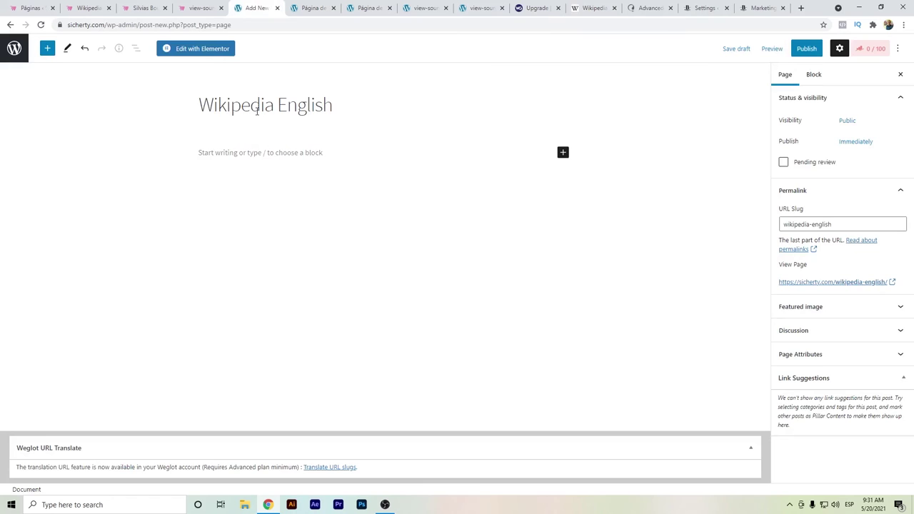
- Paste the article's first three paragraphs into the page's empty content block
{"action": "left_click", "coordinate": [595, 7]}
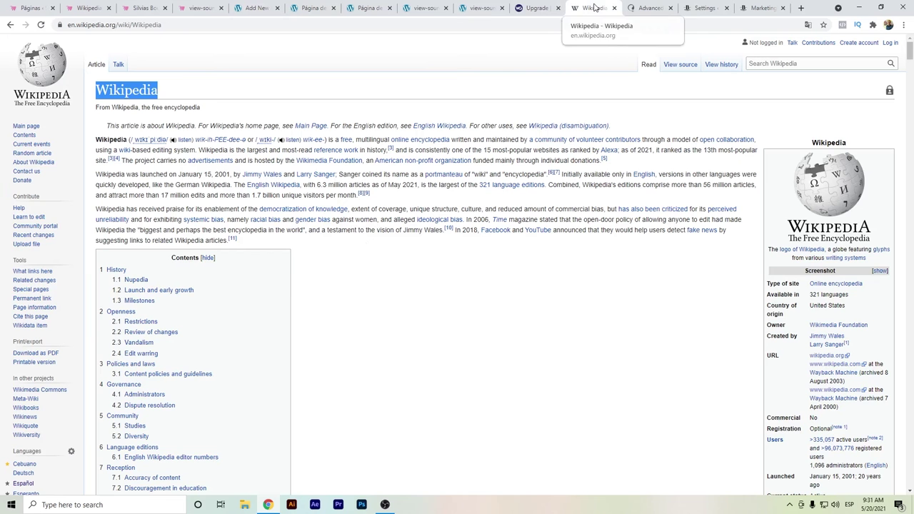
{"action": "left_click_drag", "start_coordinate": [263, 246], "coordinate": [105, 140]}
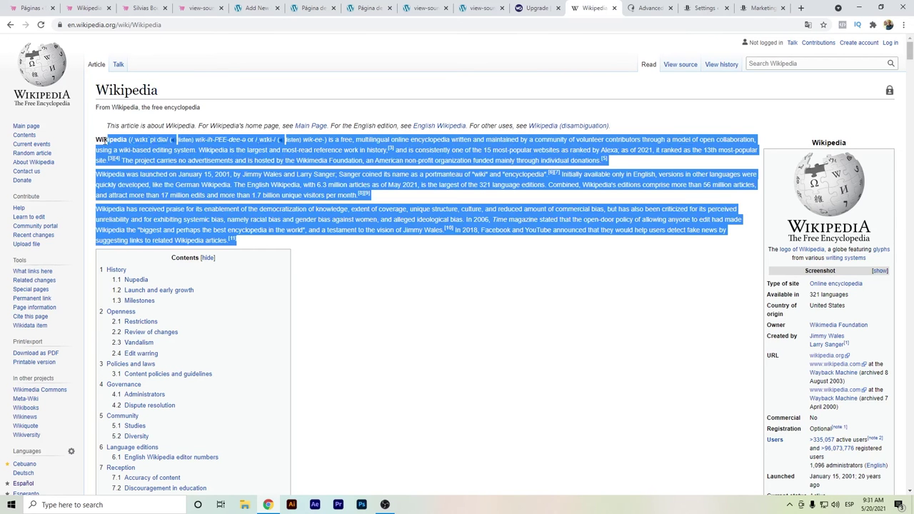
{"action": "left_click", "coordinate": [243, 7]}
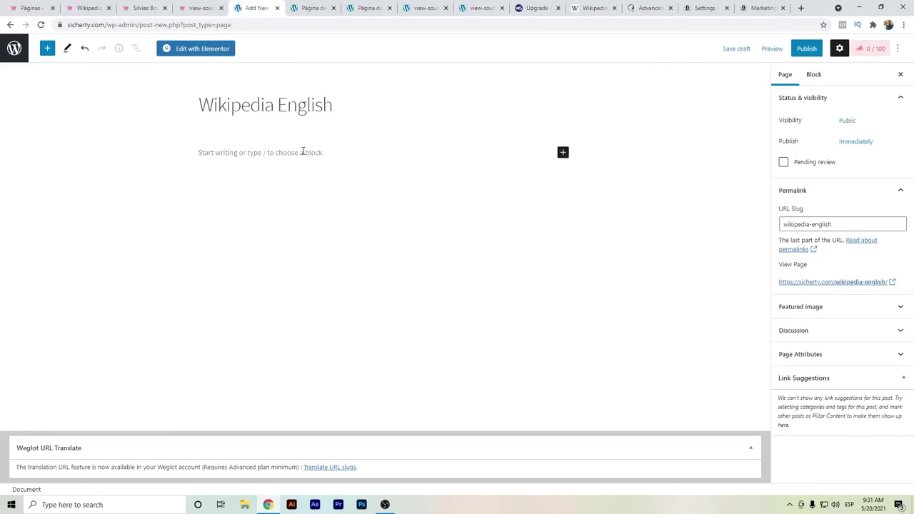
{"action": "left_click", "coordinate": [303, 152]}
{"action": "key", "text": "ctrl+v"}
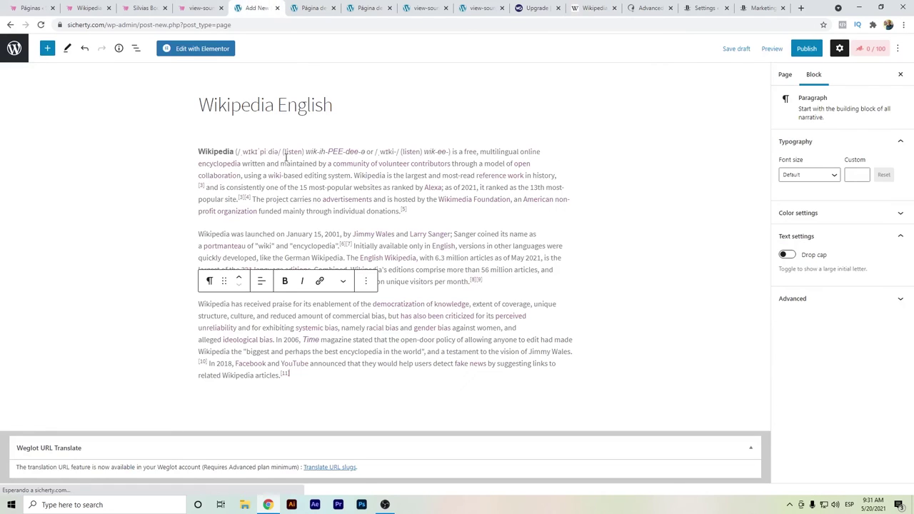
{"action": "left_click", "coordinate": [530, 7]}
{"action": "left_click", "coordinate": [376, 45]}
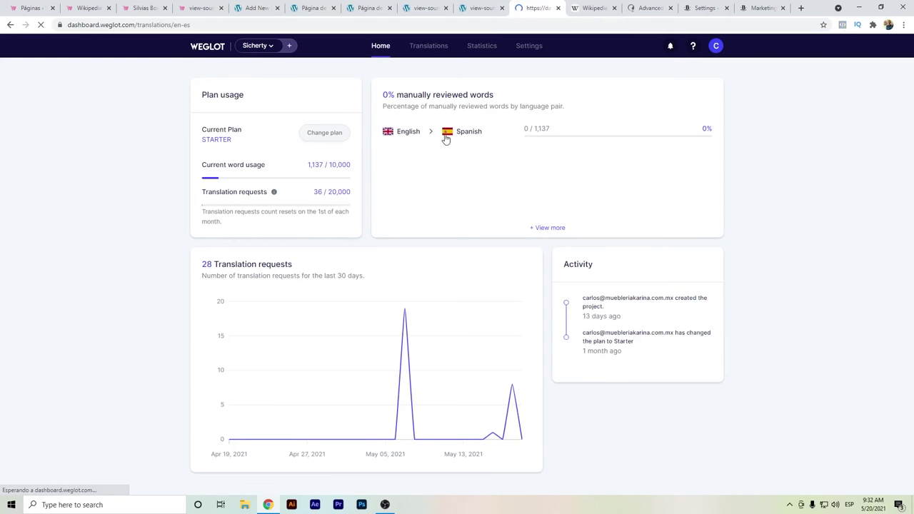
{"action": "left_click", "coordinate": [445, 141]}
{"action": "left_click", "coordinate": [15, 51]}
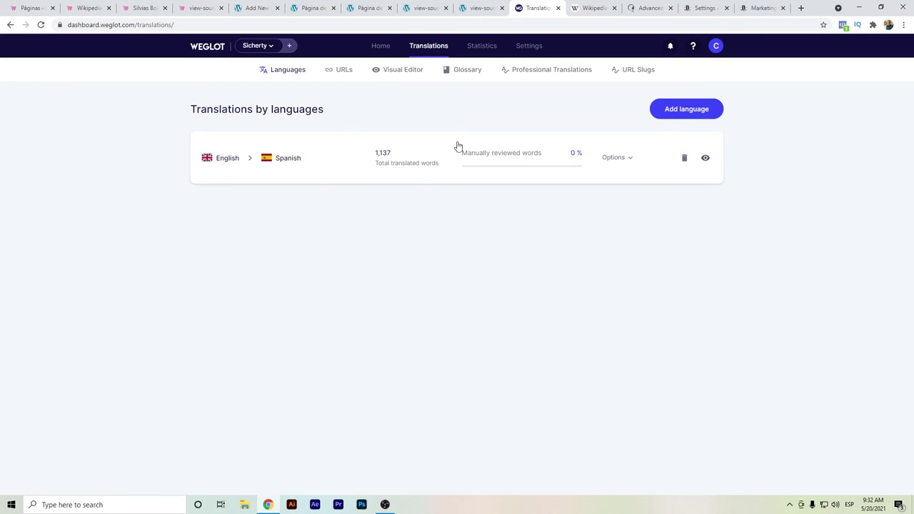
{"action": "left_click", "coordinate": [257, 8]}
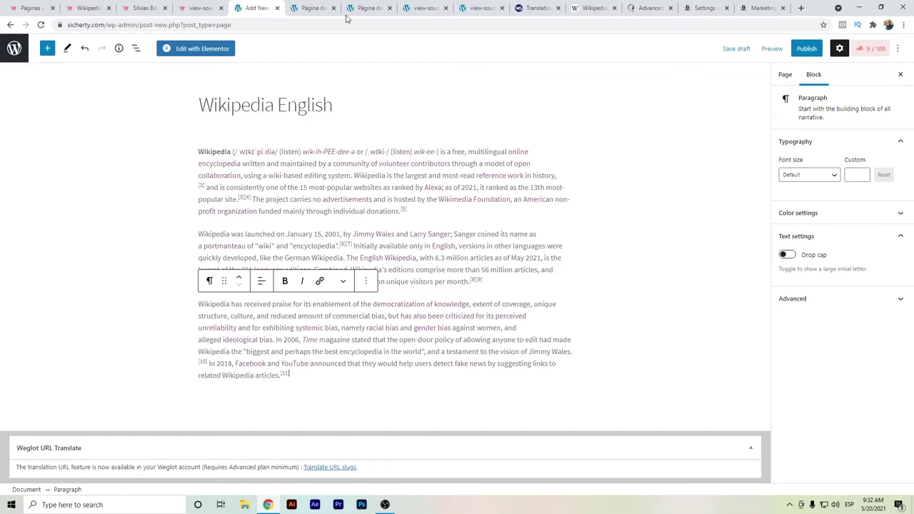
- Publish the Sicherty Wikipedia English page, view it, and switch it to Español via Weglot
{"action": "left_click", "coordinate": [801, 55]}
{"action": "left_click", "coordinate": [817, 49]}
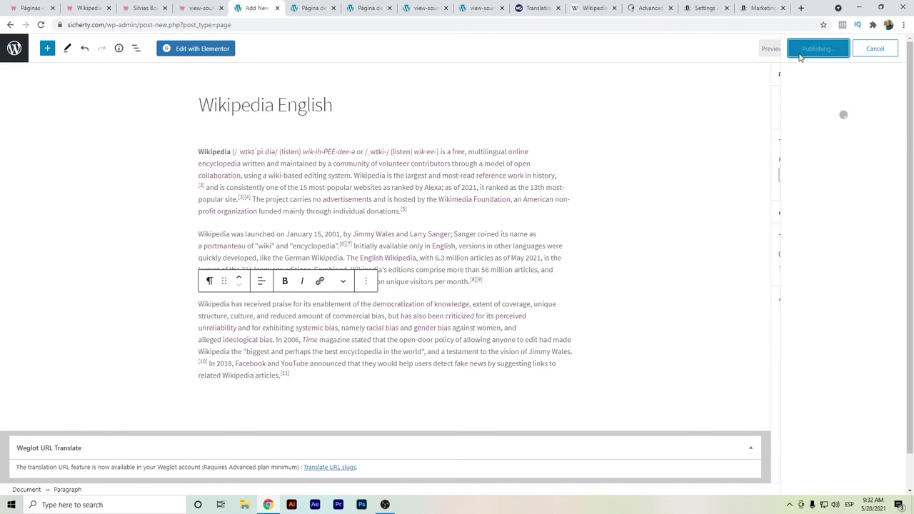
{"action": "left_click", "coordinate": [842, 154]}
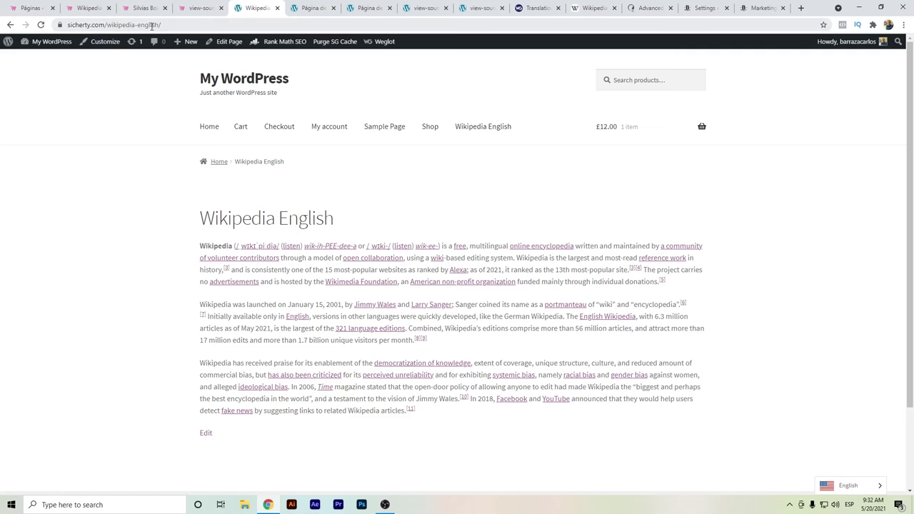
{"action": "left_click", "coordinate": [91, 9]}
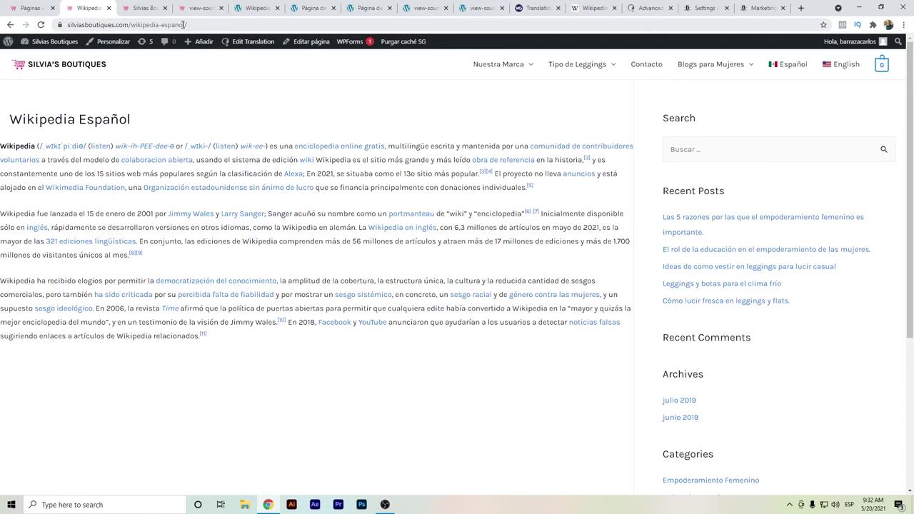
{"action": "left_click", "coordinate": [282, 13]}
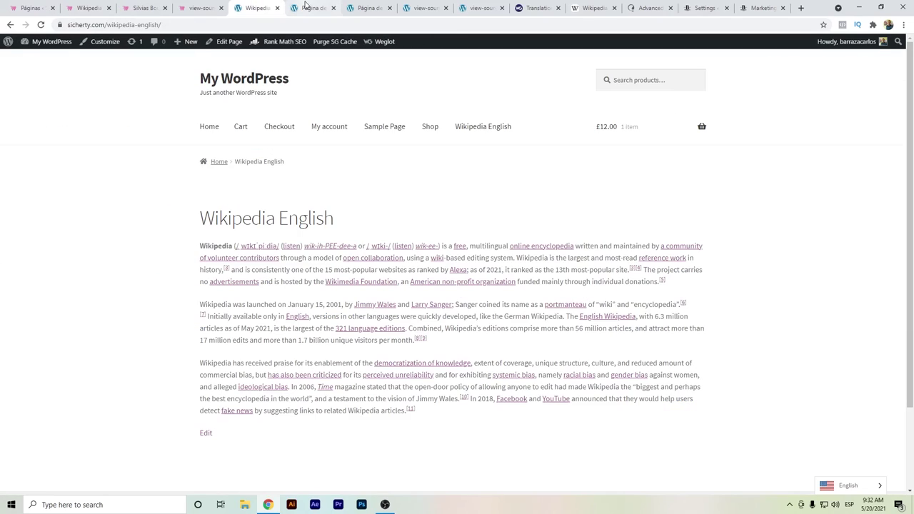
{"action": "left_click", "coordinate": [834, 469]}
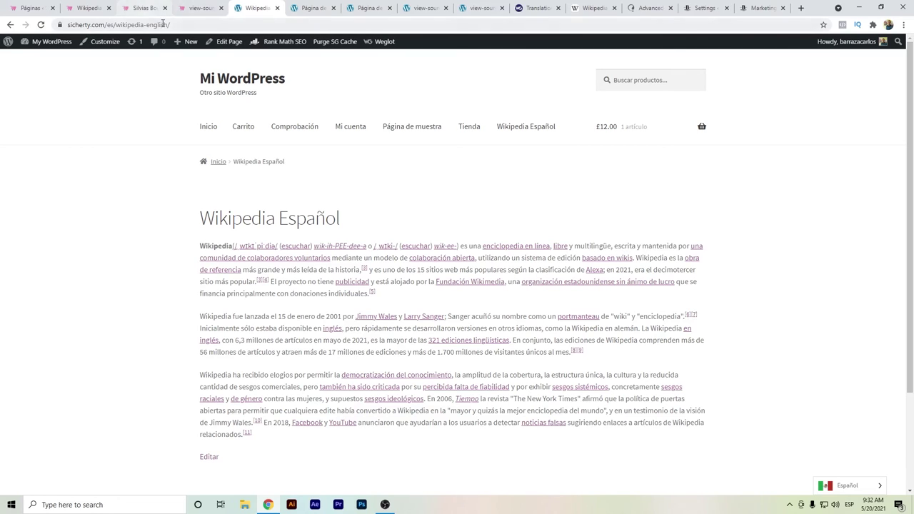
- Compare the /es/wikipedia-english/ URL with Silvia's /wikipedia-espanol/ page address
{"action": "left_click_drag", "start_coordinate": [170, 24], "coordinate": [113, 25]}
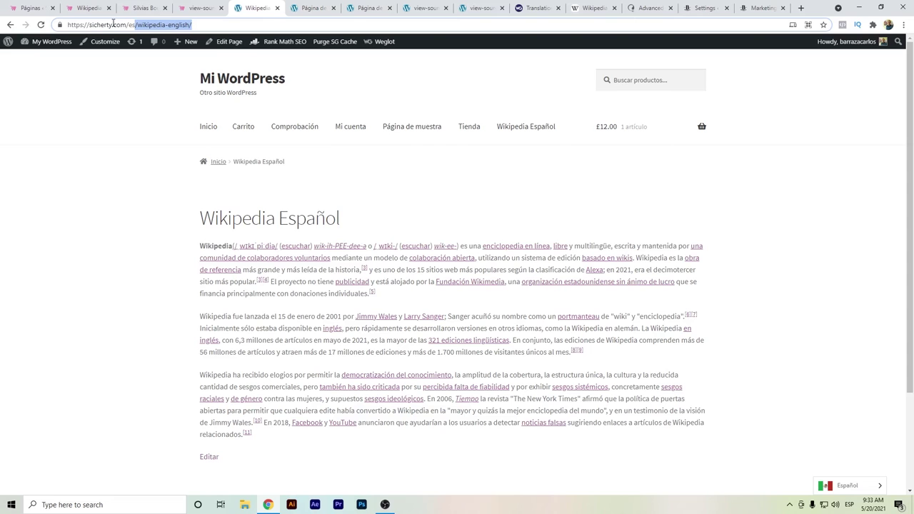
{"action": "left_click", "coordinate": [100, 7]}
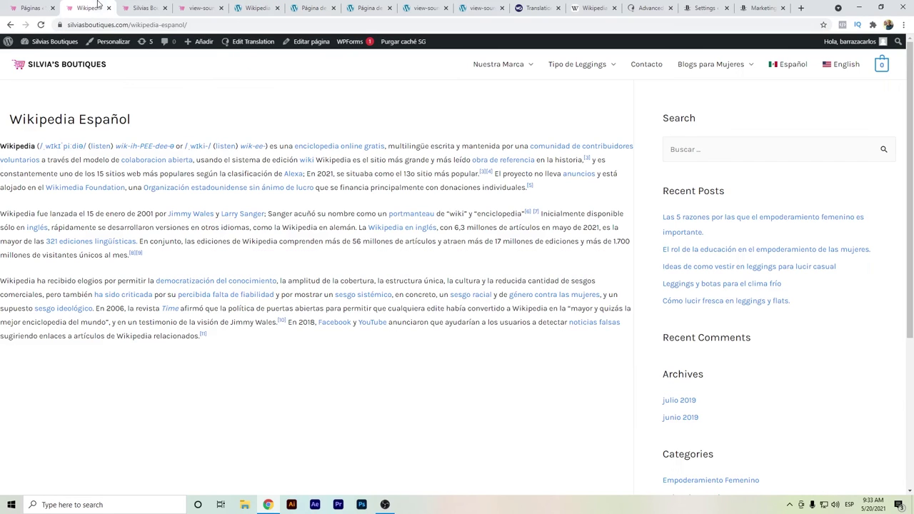
{"action": "left_click", "coordinate": [159, 24]}
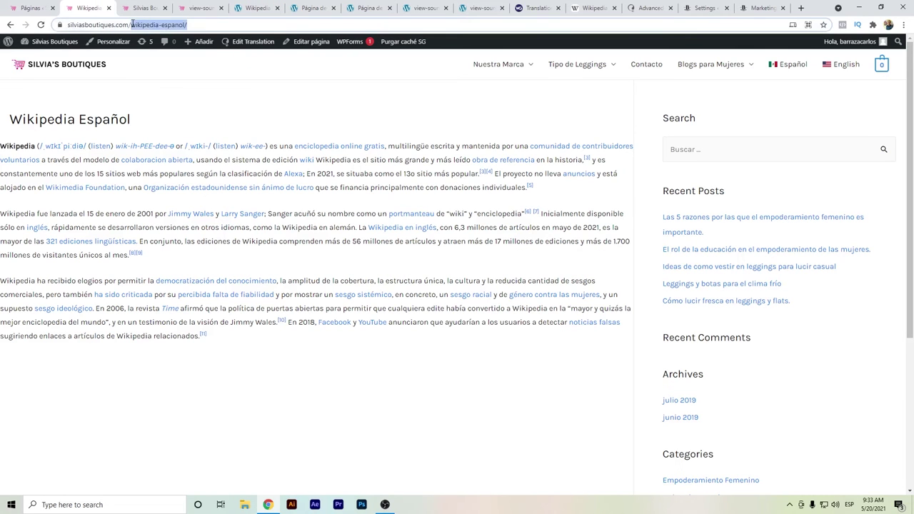
{"action": "left_click_drag", "start_coordinate": [225, 24], "coordinate": [168, 24]}
{"action": "left_click", "coordinate": [646, 7]}
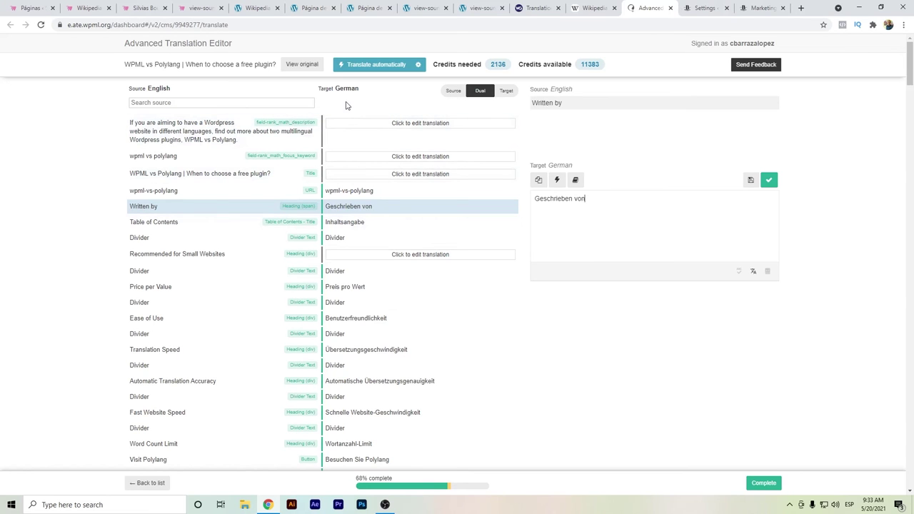
- Machine-translate the remaining German segments, confirm each one, and complete the WPML vs Polylang job
{"action": "left_click", "coordinate": [385, 68]}
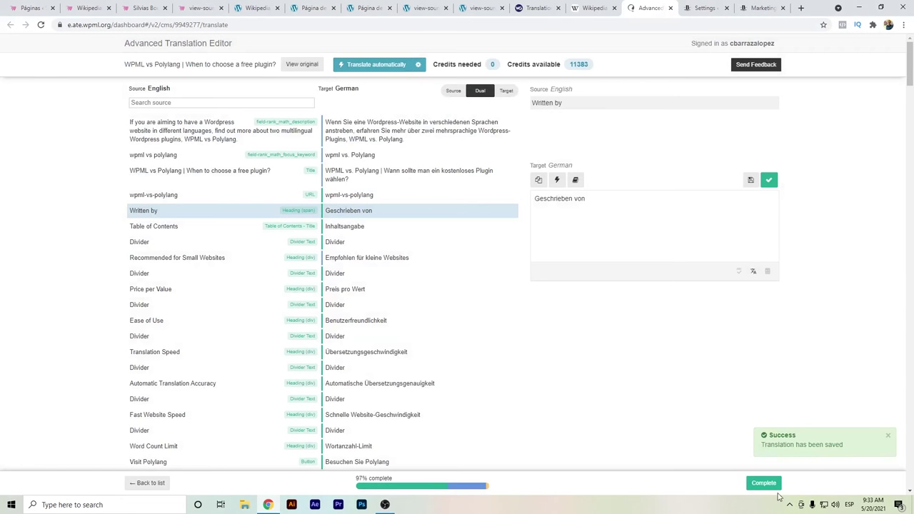
{"action": "left_click", "coordinate": [759, 484]}
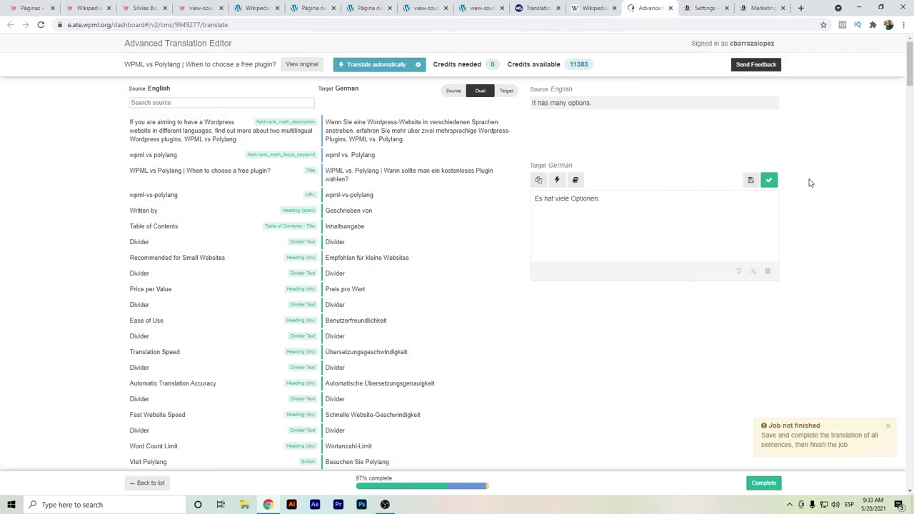
{"action": "left_click", "coordinate": [768, 180]}
{"action": "left_click", "coordinate": [769, 180]}
{"action": "left_click", "coordinate": [769, 180]}
{"action": "left_click", "coordinate": [770, 180]}
{"action": "left_click", "coordinate": [770, 180]}
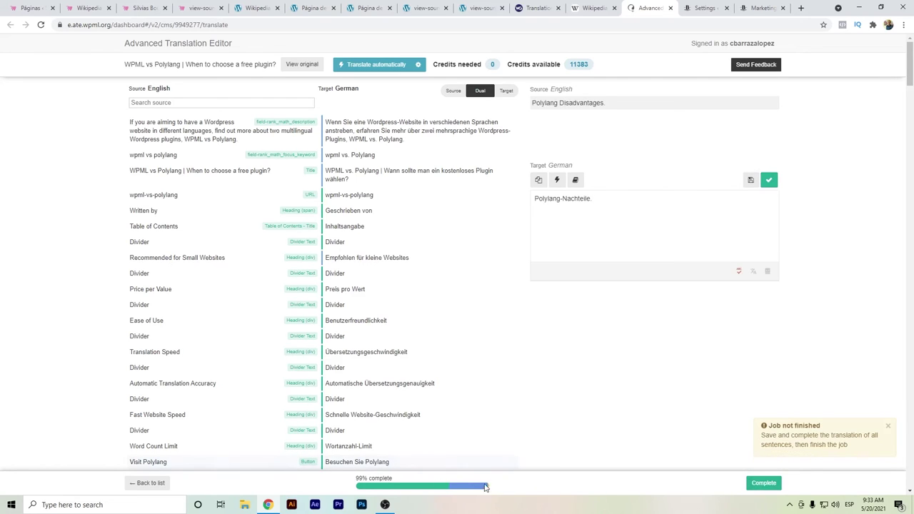
{"action": "left_click", "coordinate": [769, 180]}
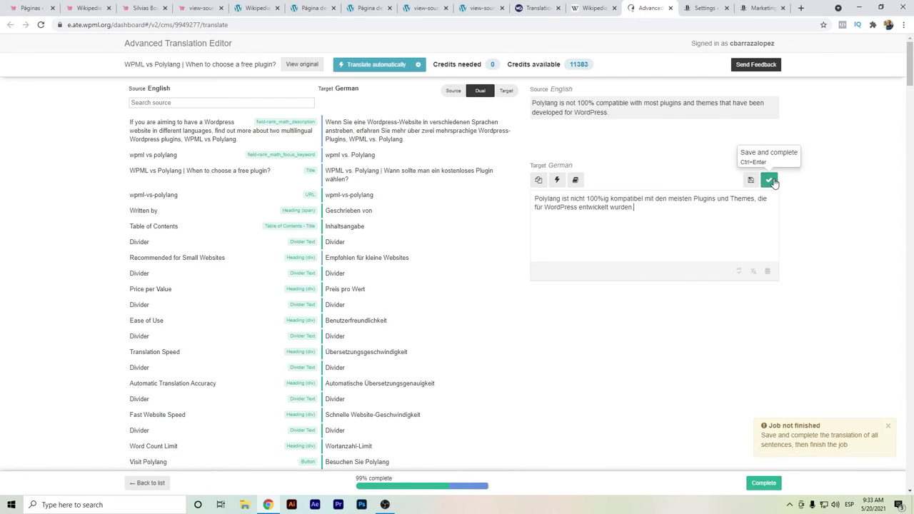
{"action": "left_click", "coordinate": [770, 180]}
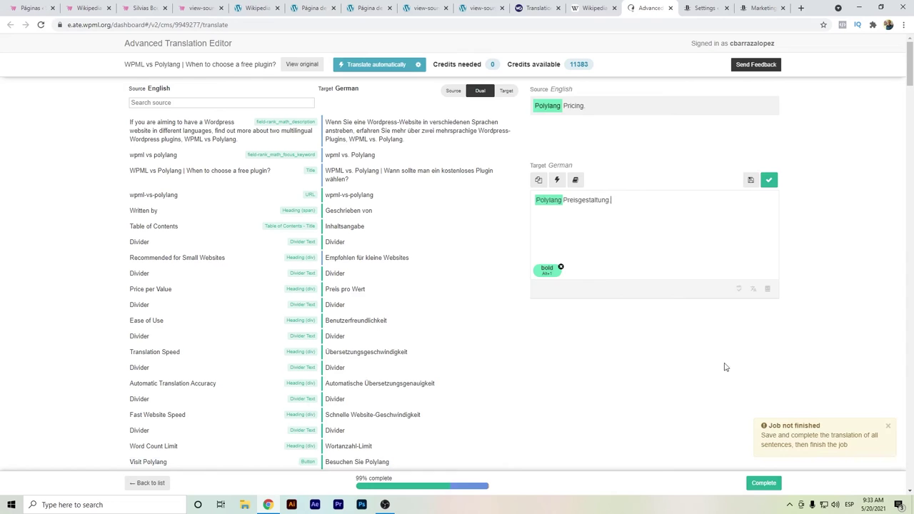
{"action": "left_click", "coordinate": [762, 483]}
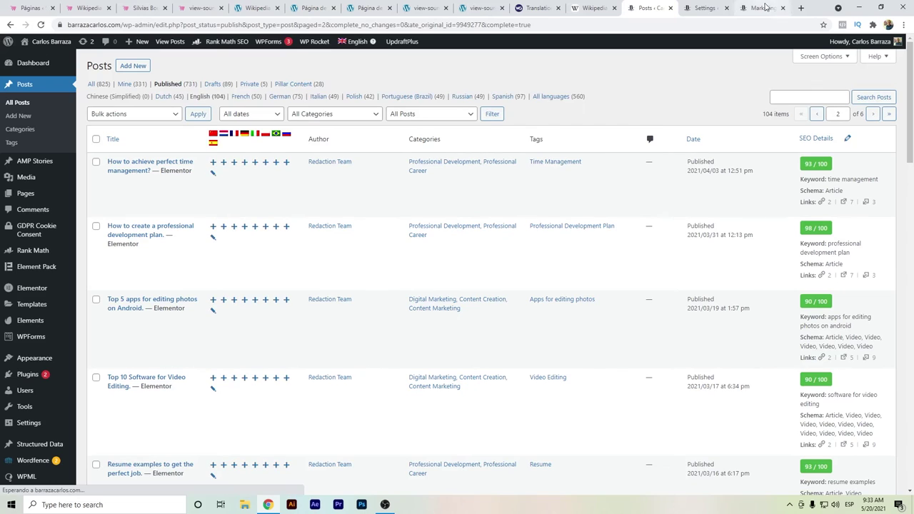
- Search posts for 'wpml' and open the WPML vs Polylang post in a new tab
{"action": "left_click", "coordinate": [783, 100]}
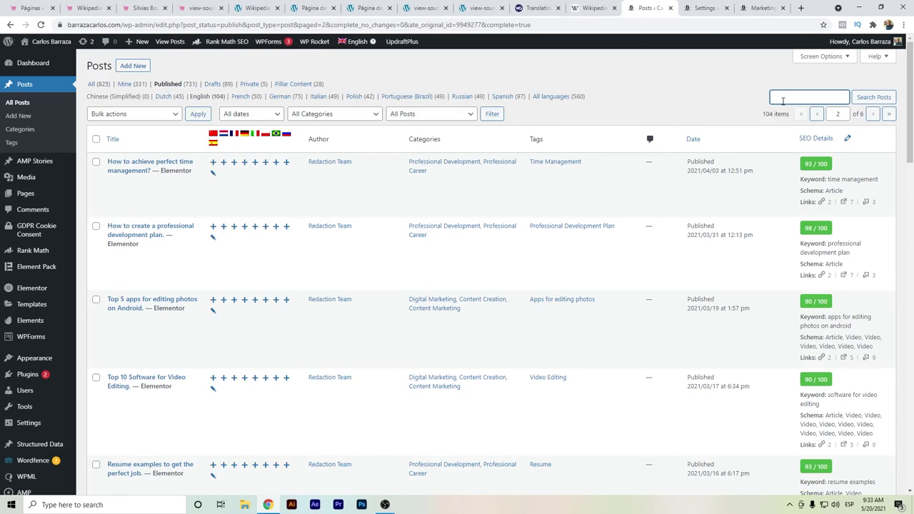
{"action": "type", "text": "wpml"}
{"action": "key", "text": "Return"}
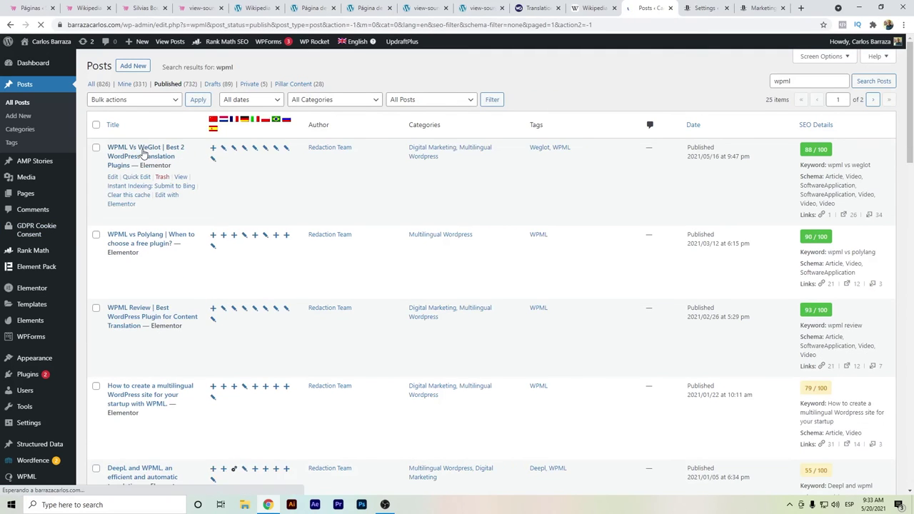
{"action": "right_click", "coordinate": [178, 281]}
{"action": "left_click", "coordinate": [205, 287]}
- View the post's German version at /de/wpml-vs-polylang/
{"action": "left_click", "coordinate": [655, 8]}
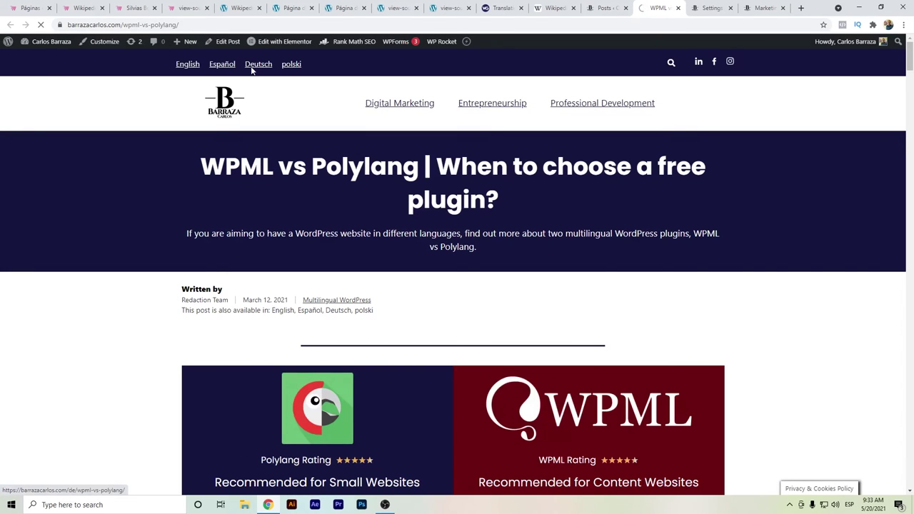
{"action": "left_click", "coordinate": [252, 70]}
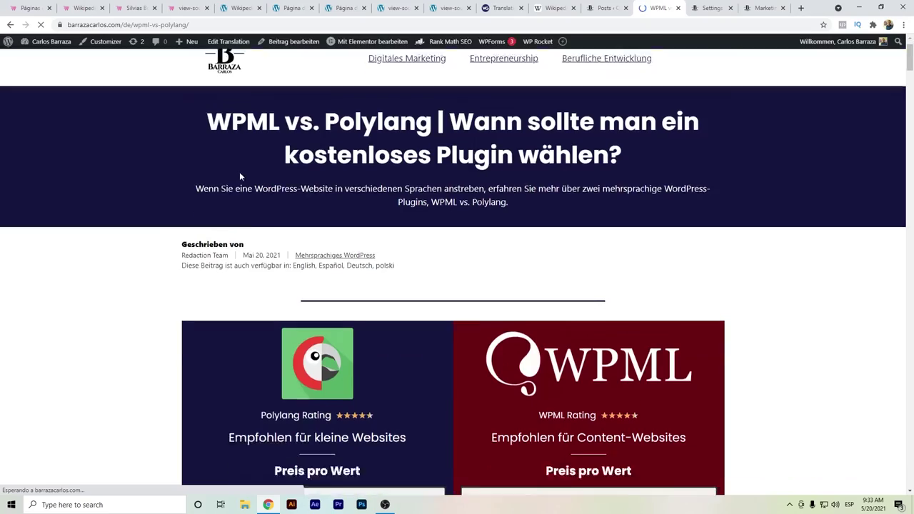
{"action": "scroll", "coordinate": [240, 175], "scroll_direction": "down", "scroll_amount": 13}
{"action": "scroll", "coordinate": [240, 172], "scroll_direction": "down", "scroll_amount": 6}
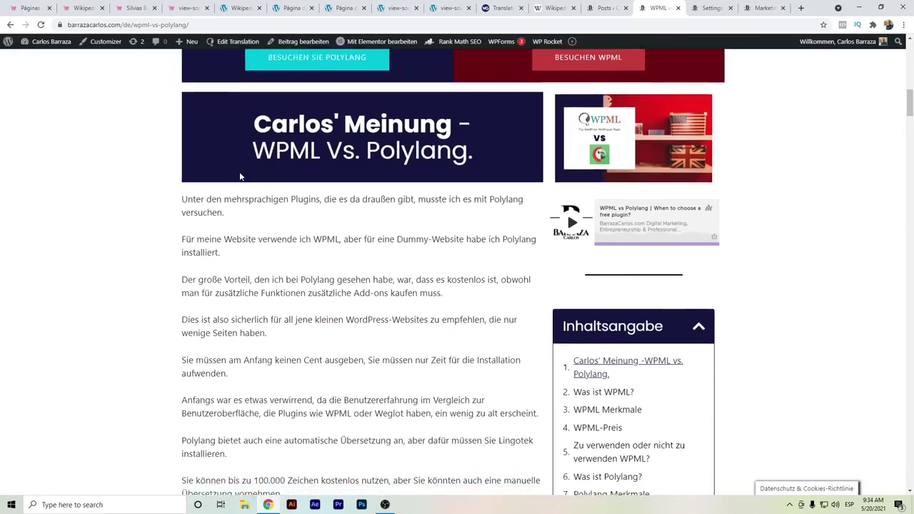
{"action": "scroll", "coordinate": [123, 233], "scroll_direction": "up", "scroll_amount": 10}
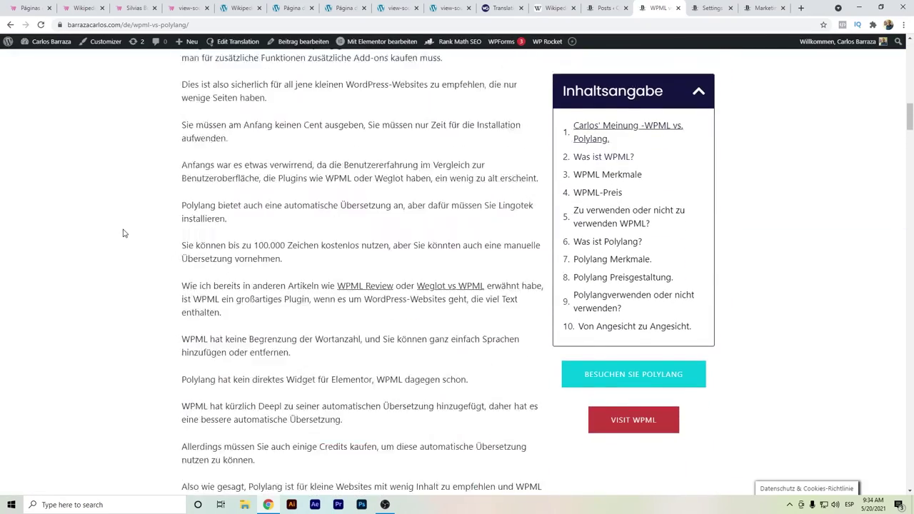
{"action": "scroll", "coordinate": [122, 233], "scroll_direction": "up", "scroll_amount": 4}
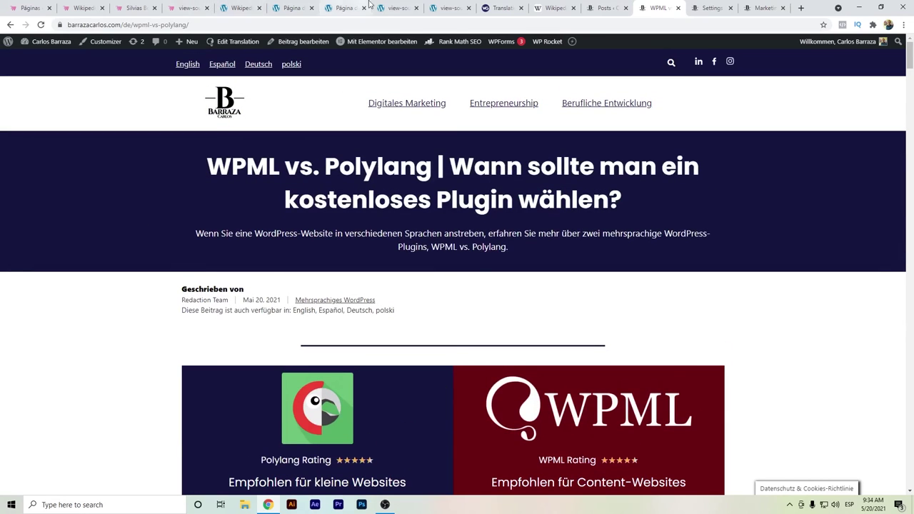
{"action": "left_click", "coordinate": [502, 8]}
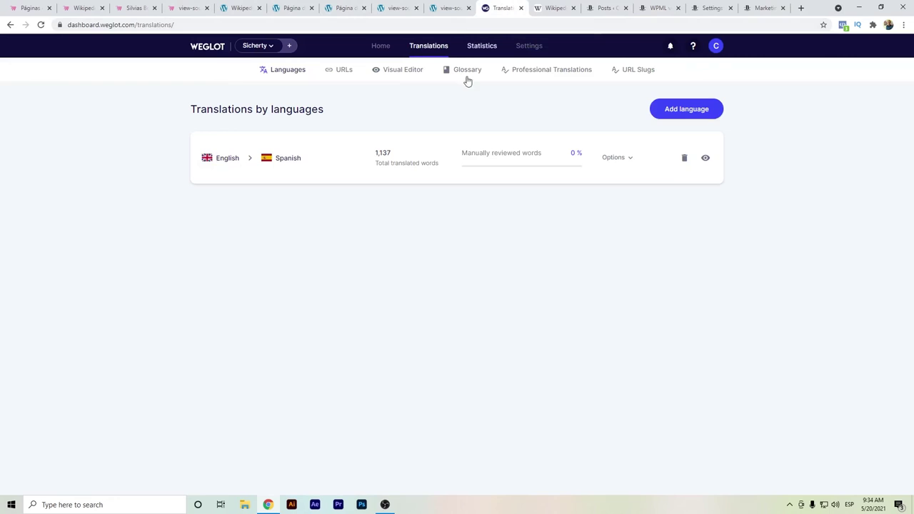
- Open Weglot's Change plan page and highlight the Pro plan's 200,000-word limit
{"action": "left_click", "coordinate": [41, 26]}
{"action": "left_click", "coordinate": [381, 46]}
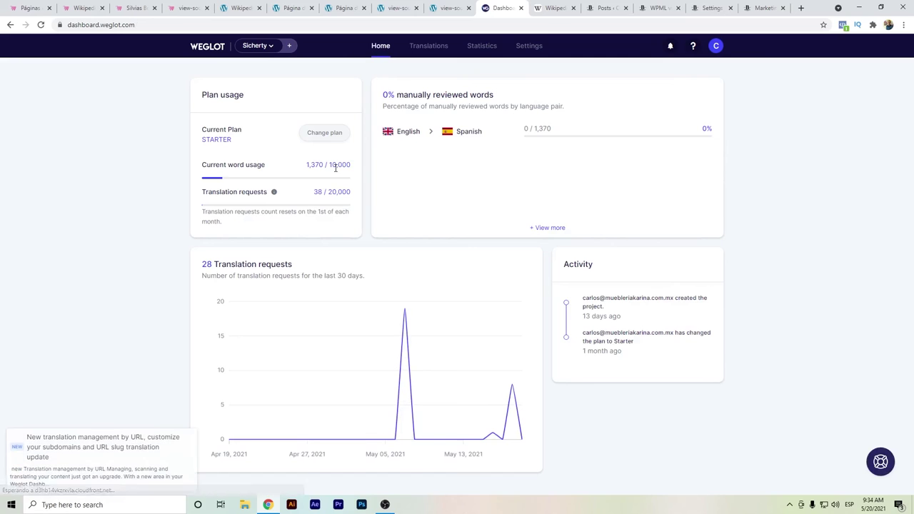
{"action": "left_click", "coordinate": [332, 143]}
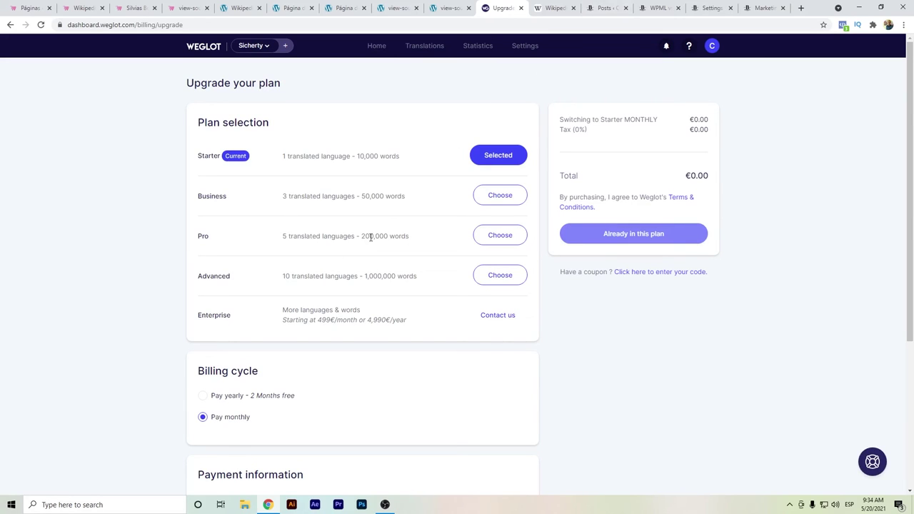
{"action": "left_click_drag", "start_coordinate": [361, 236], "coordinate": [380, 240]}
{"action": "left_click", "coordinate": [411, 237]}
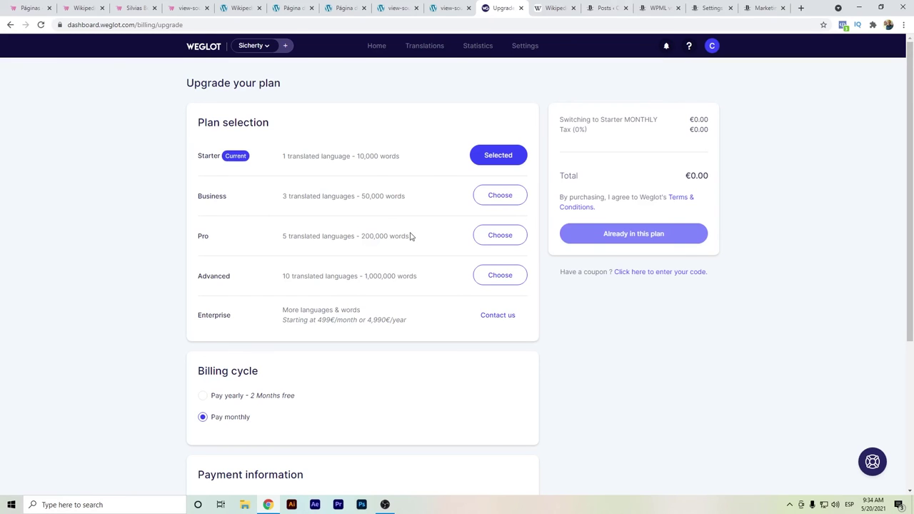
{"action": "double_click", "coordinate": [372, 236]}
- In the WPML tab, open Languages and show the full grid of available languages
{"action": "left_click", "coordinate": [704, 6]}
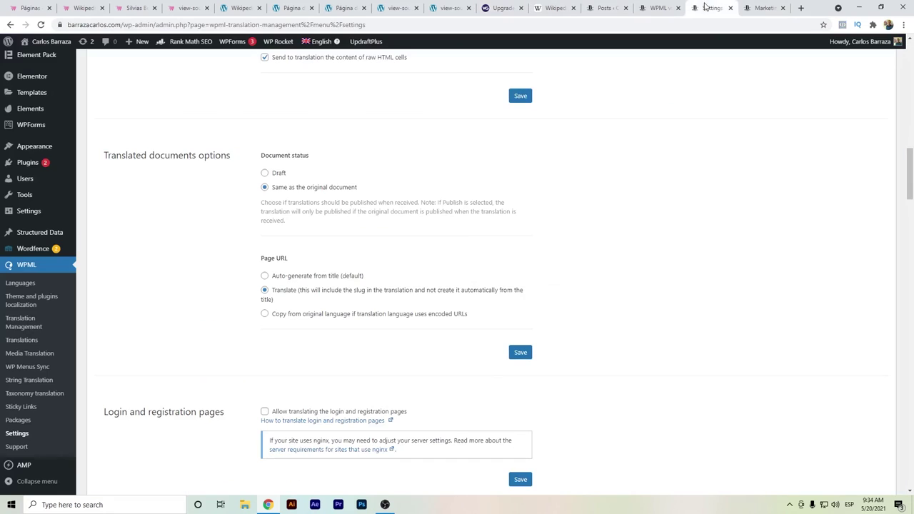
{"action": "left_click", "coordinate": [42, 288]}
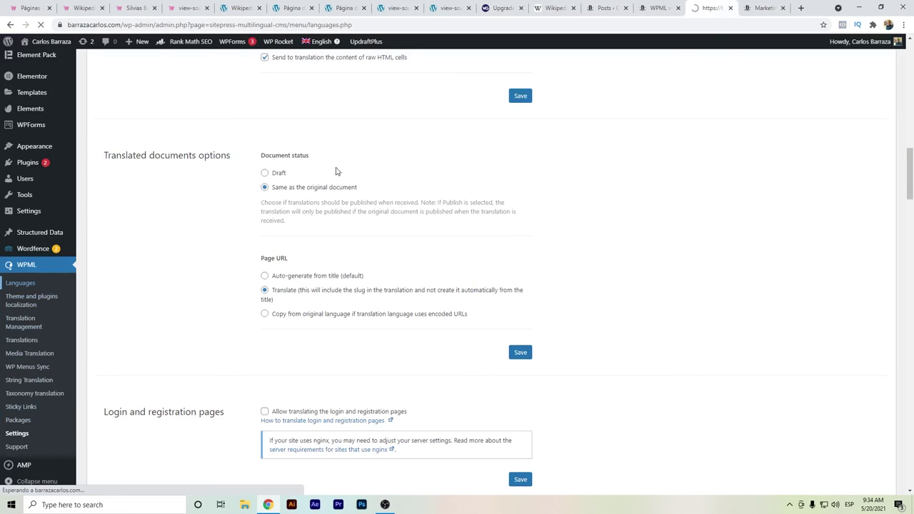
{"action": "scroll", "coordinate": [308, 253], "scroll_direction": "down", "scroll_amount": 3}
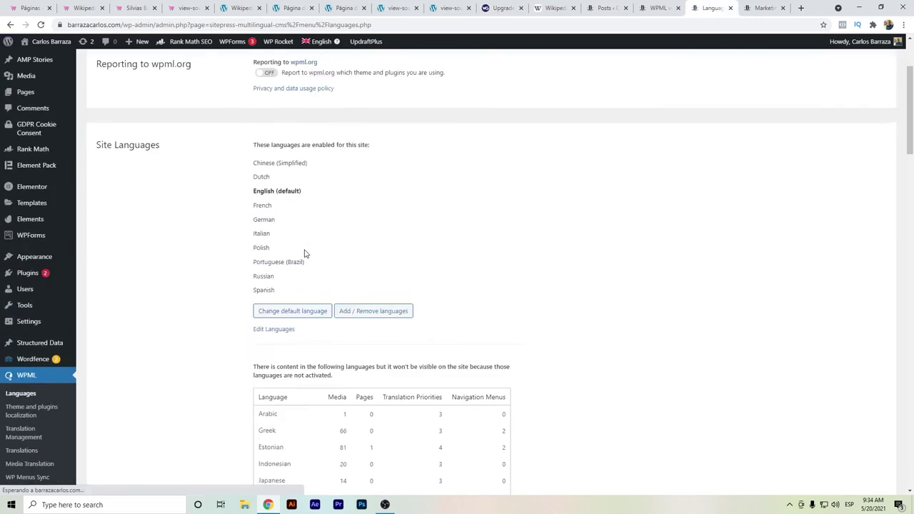
{"action": "left_click", "coordinate": [368, 343]}
{"action": "scroll", "coordinate": [292, 192], "scroll_direction": "down", "scroll_amount": 3}
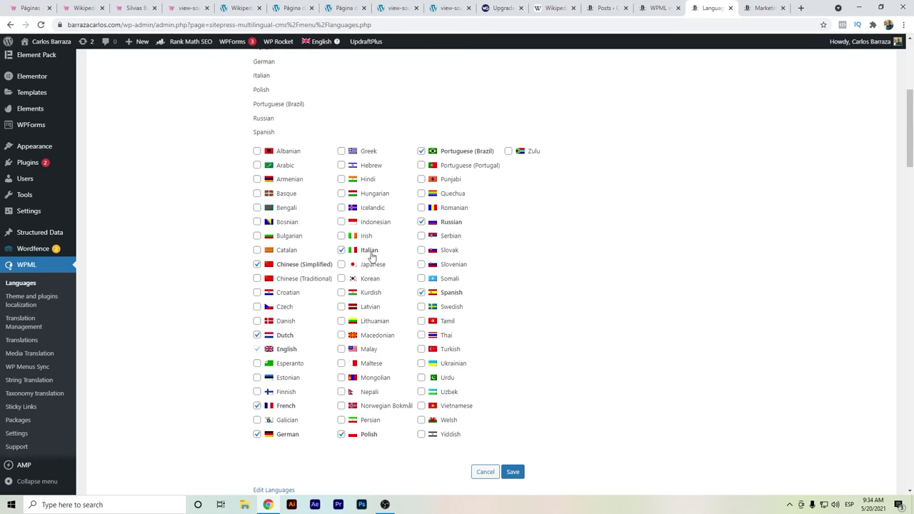
{"action": "scroll", "coordinate": [517, 319], "scroll_direction": "up", "scroll_amount": 5}
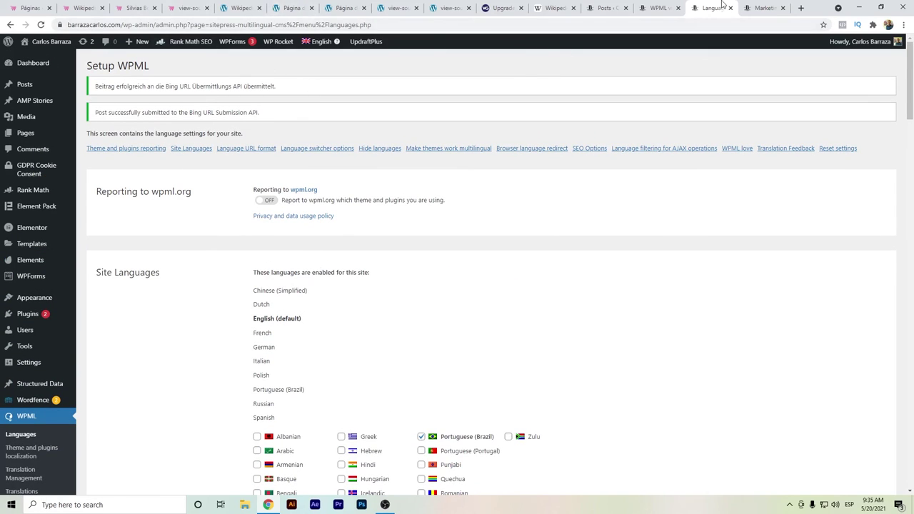
- Cycle through the open tabs to the Silvias Boutiques Páginas admin list
{"action": "left_click", "coordinate": [666, 7]}
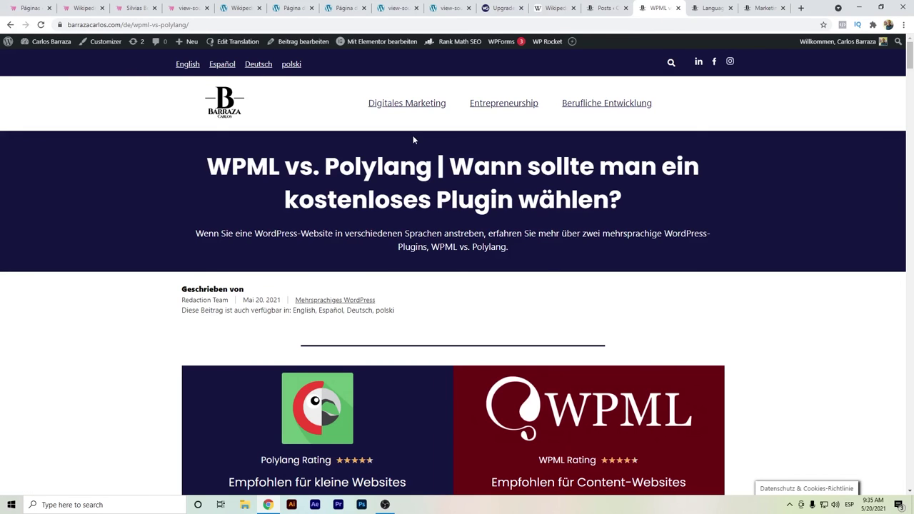
{"action": "left_click", "coordinate": [250, 7]}
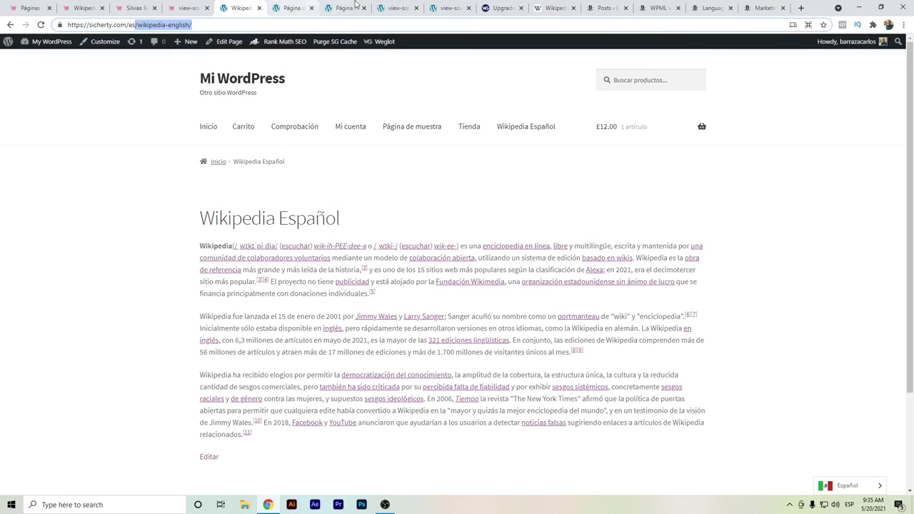
{"action": "left_click", "coordinate": [504, 7]}
{"action": "left_click", "coordinate": [28, 7]}
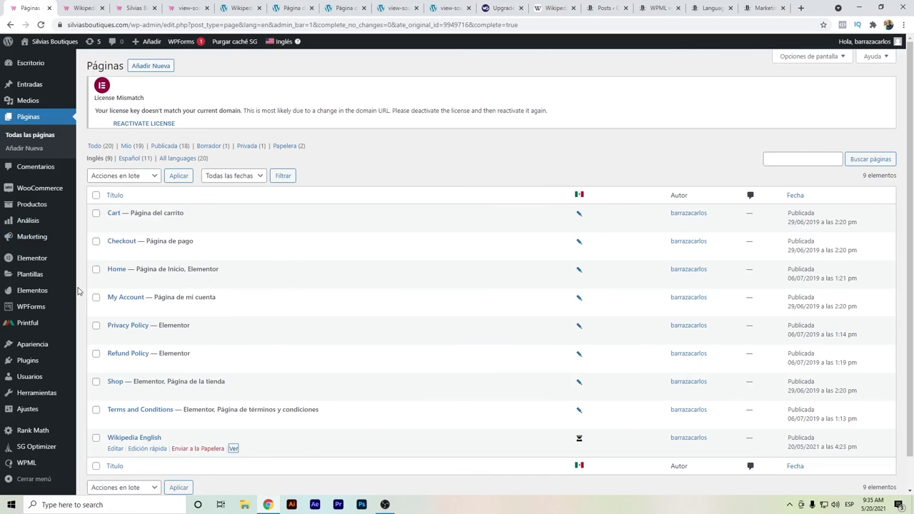
- Bulk-deactivate WPML Media, Multilingual CMS, SEO, String Translation and Translation Management
{"action": "left_click", "coordinate": [55, 363]}
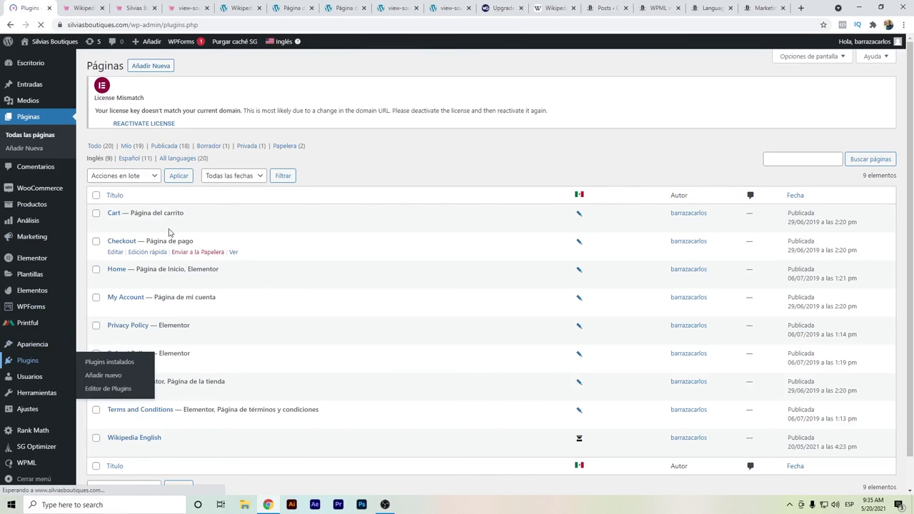
{"action": "scroll", "coordinate": [195, 227], "scroll_direction": "down", "scroll_amount": 4}
{"action": "scroll", "coordinate": [194, 227], "scroll_direction": "down", "scroll_amount": 3}
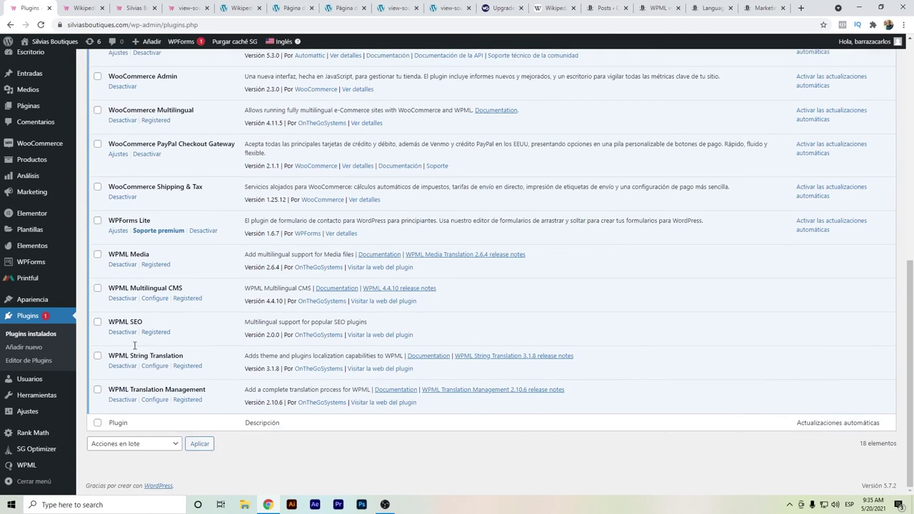
{"action": "left_click", "coordinate": [97, 255]}
{"action": "left_click", "coordinate": [98, 288]}
{"action": "left_click", "coordinate": [97, 322]}
{"action": "left_click", "coordinate": [97, 356]}
{"action": "left_click", "coordinate": [97, 389]}
{"action": "left_click", "coordinate": [120, 447]}
{"action": "left_click", "coordinate": [153, 394]}
{"action": "left_click", "coordinate": [200, 444]}
- Open Todas las páginas, now listing Spanish and English pages together
{"action": "scroll", "coordinate": [149, 355], "scroll_direction": "down", "scroll_amount": 10}
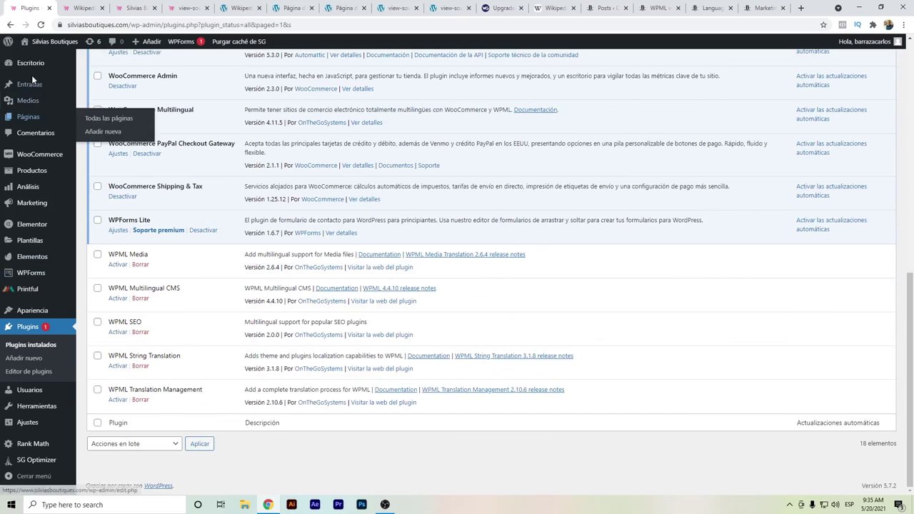
{"action": "left_click", "coordinate": [38, 121]}
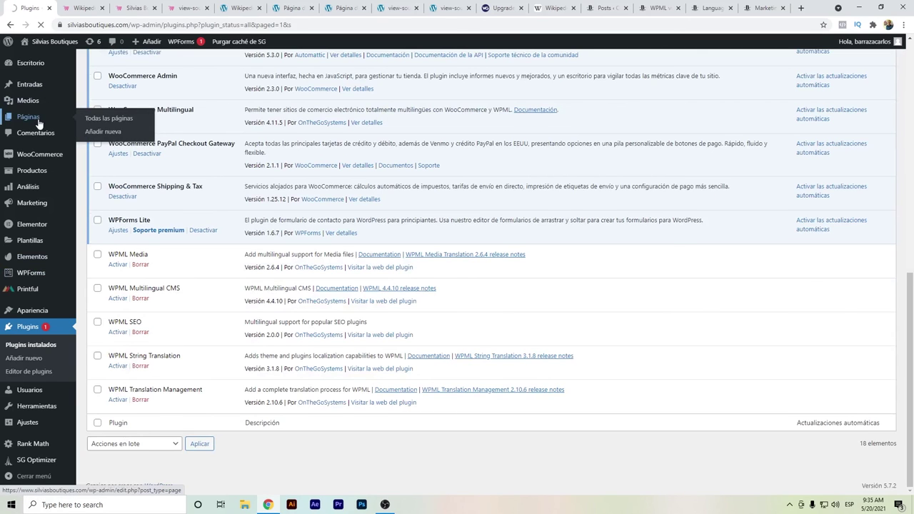
{"action": "scroll", "coordinate": [266, 286], "scroll_direction": "down", "scroll_amount": 3}
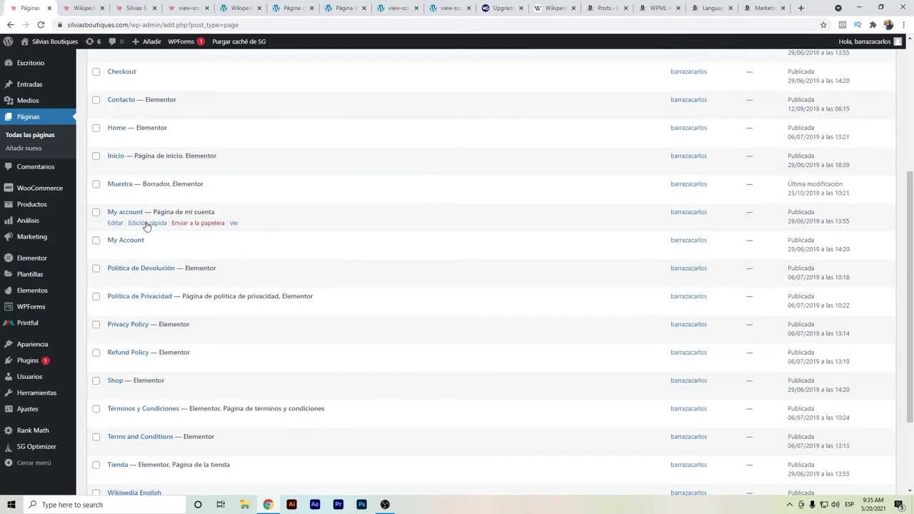
- Scroll past the pages and open Productos, which warns WooCommerce Multilingual needs WPML
{"action": "scroll", "coordinate": [150, 286], "scroll_direction": "down", "scroll_amount": 2}
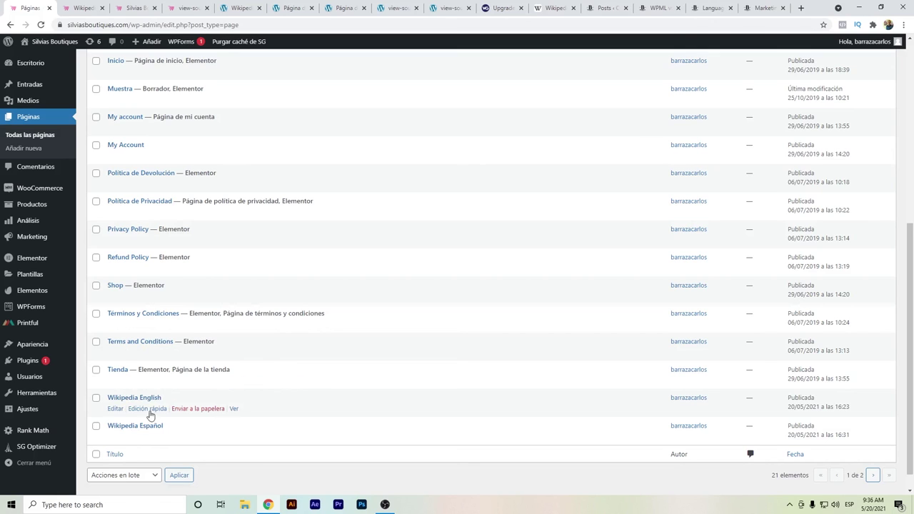
{"action": "left_click", "coordinate": [50, 205]}
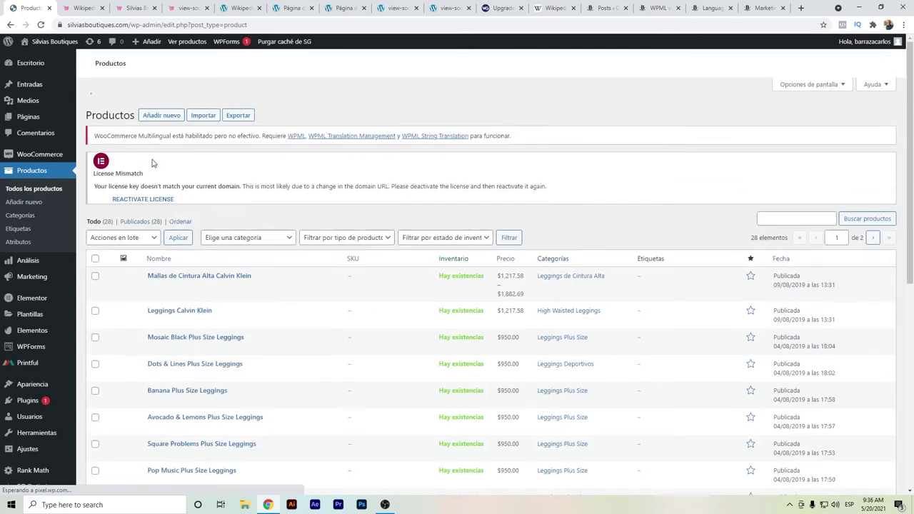
- Return to Páginas, now 21 items with Wikipedia English and Wikipedia Español together
{"action": "scroll", "coordinate": [219, 337], "scroll_direction": "down", "scroll_amount": 1}
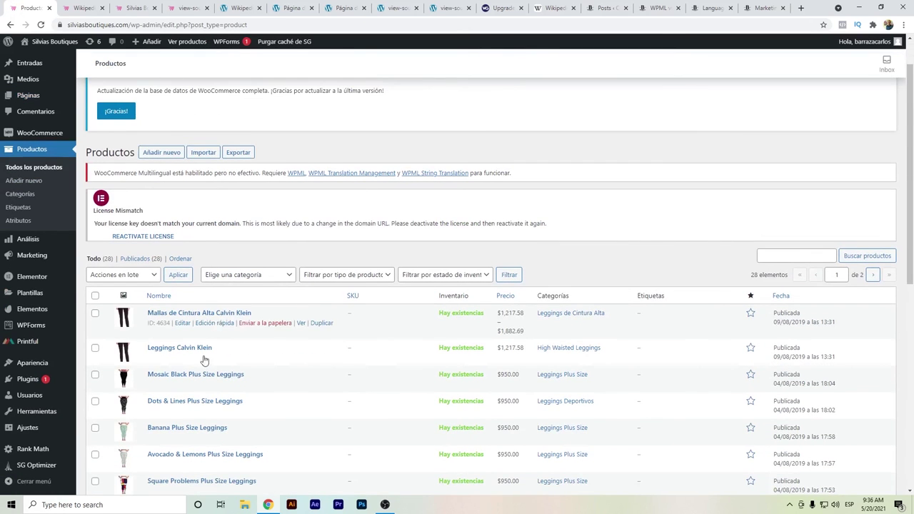
{"action": "scroll", "coordinate": [212, 376], "scroll_direction": "down", "scroll_amount": 2}
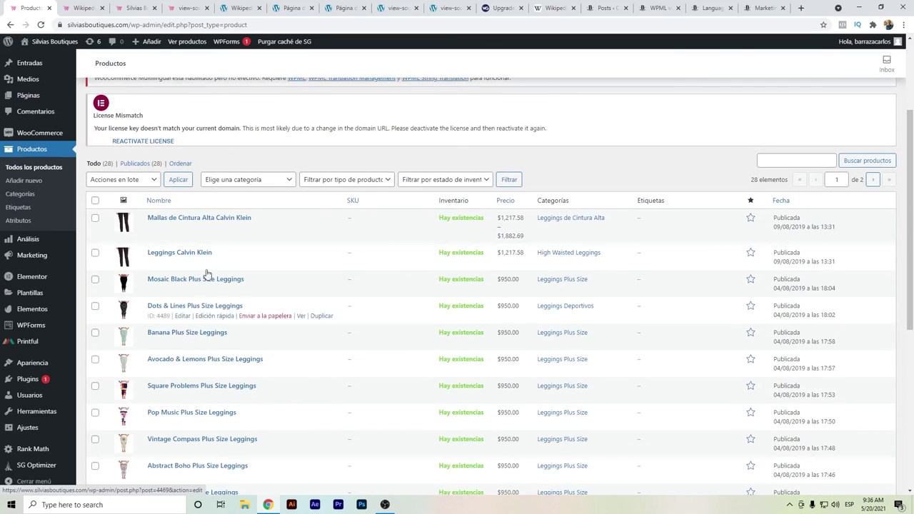
{"action": "scroll", "coordinate": [207, 273], "scroll_direction": "down", "scroll_amount": 4}
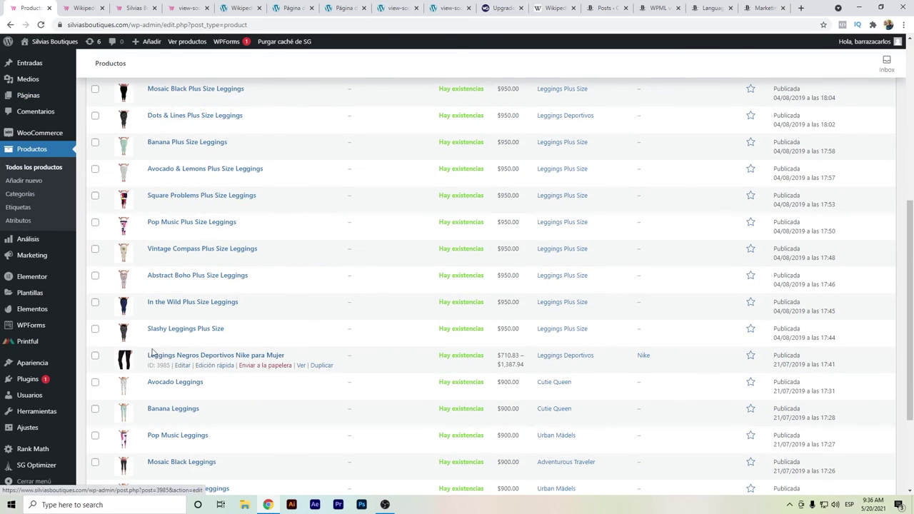
{"action": "scroll", "coordinate": [82, 343], "scroll_direction": "down", "scroll_amount": 3}
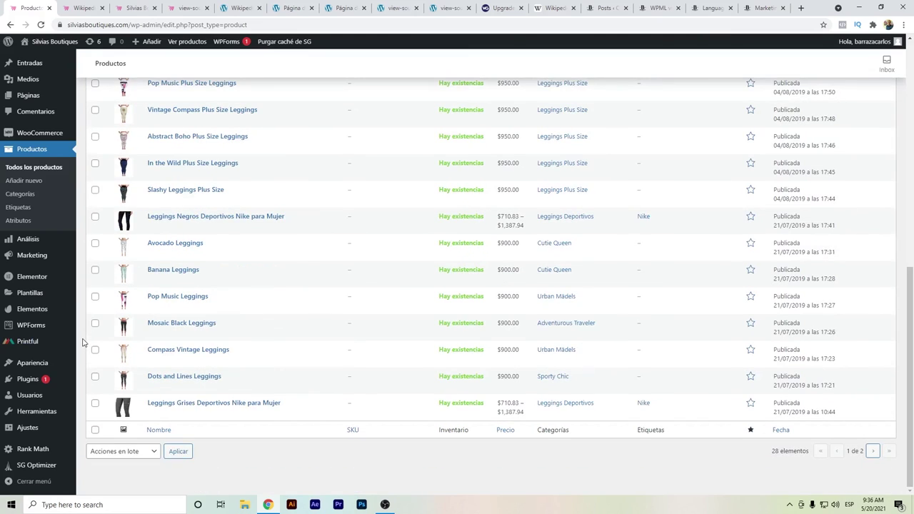
{"action": "scroll", "coordinate": [82, 341], "scroll_direction": "up", "scroll_amount": 10}
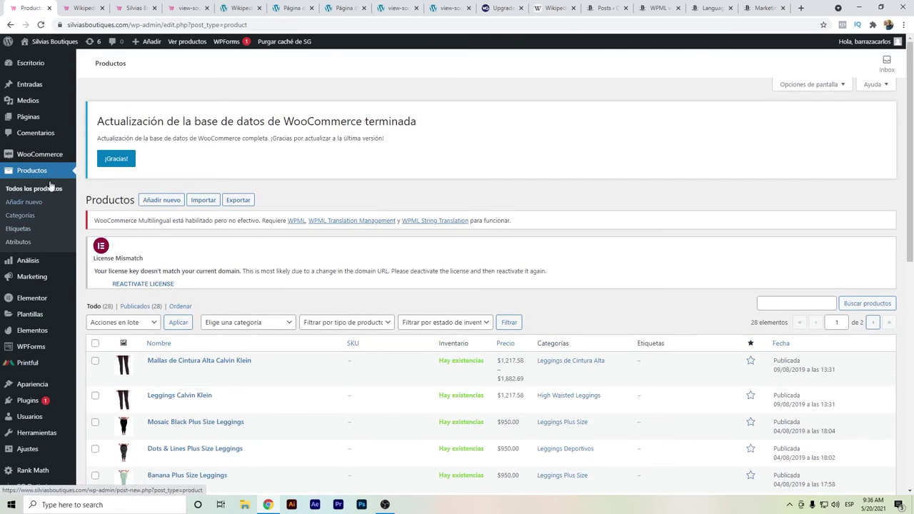
{"action": "mouse_move", "coordinate": [40, 126]}
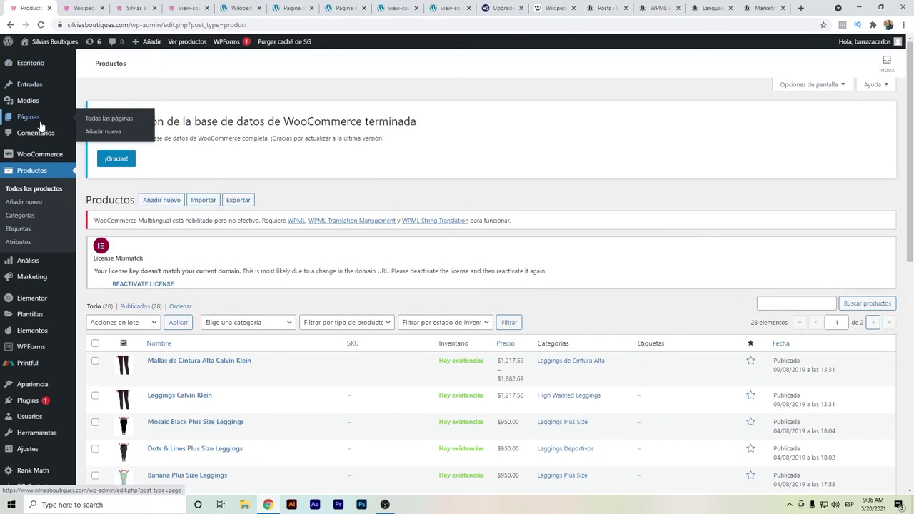
{"action": "mouse_move", "coordinate": [79, 74]}
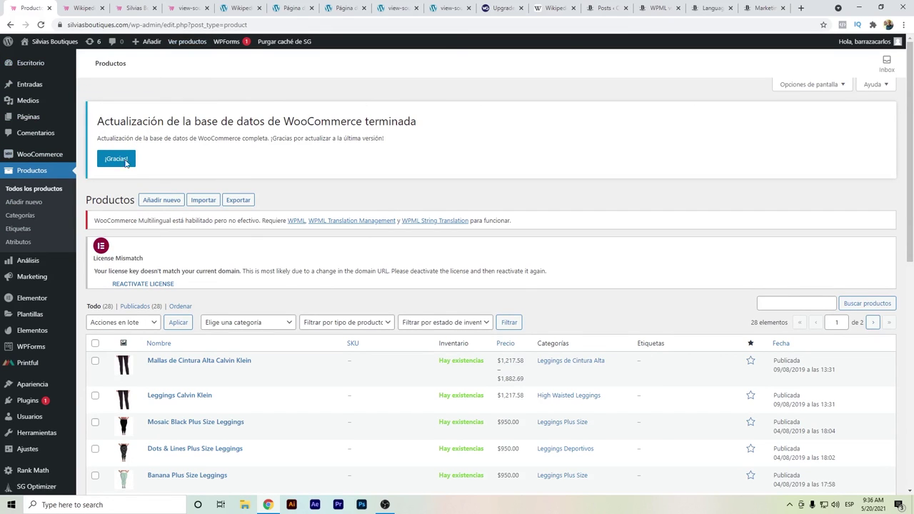
{"action": "left_click", "coordinate": [10, 24]}
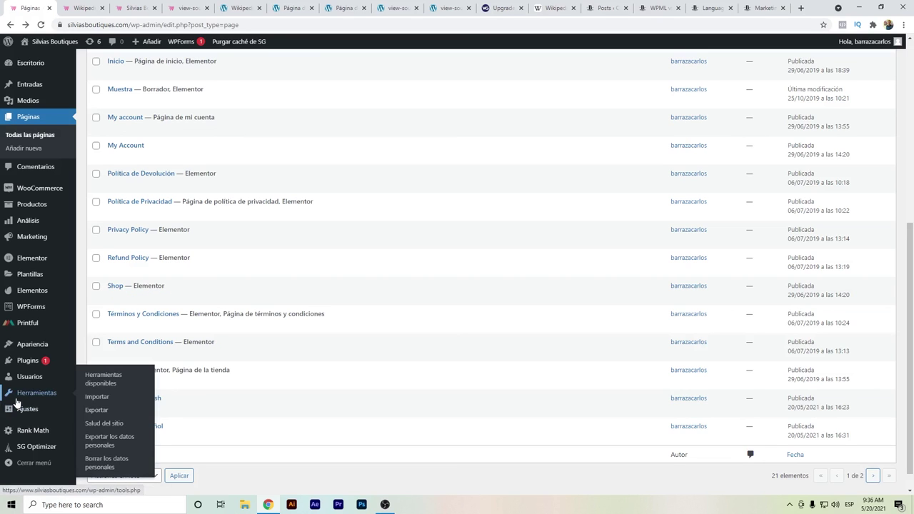
- Bulk-activate the five WPML plugins and reopen Páginas, showing 9 English pages with language filters
{"action": "left_click", "coordinate": [28, 362]}
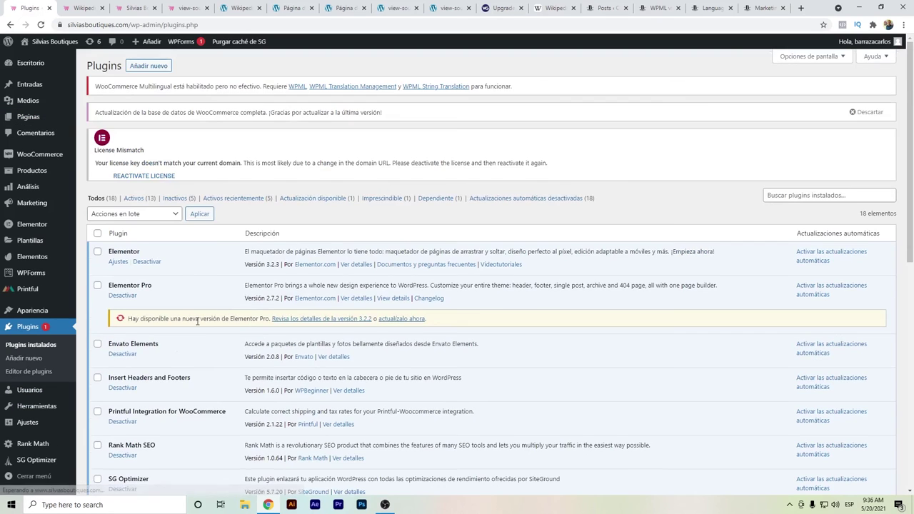
{"action": "scroll", "coordinate": [105, 374], "scroll_direction": "down", "scroll_amount": 10}
{"action": "left_click", "coordinate": [97, 255]}
{"action": "left_click", "coordinate": [97, 289]}
{"action": "left_click", "coordinate": [97, 322]}
{"action": "left_click", "coordinate": [98, 356]}
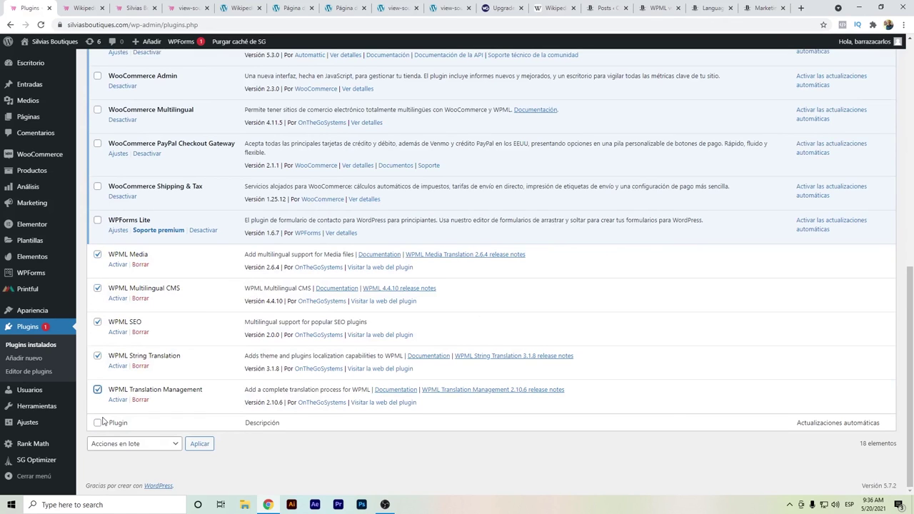
{"action": "left_click", "coordinate": [109, 443]}
{"action": "left_click", "coordinate": [108, 384]}
{"action": "left_click", "coordinate": [200, 444]}
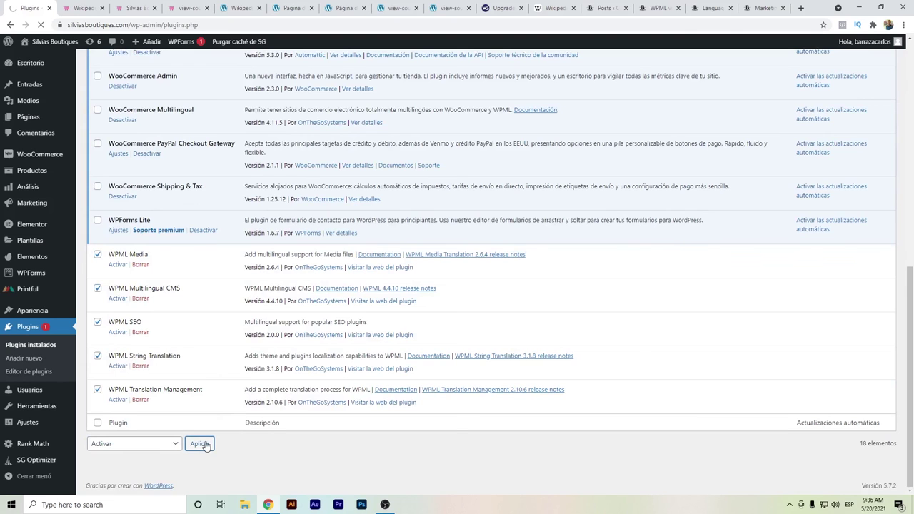
{"action": "scroll", "coordinate": [143, 372], "scroll_direction": "down", "scroll_amount": 5}
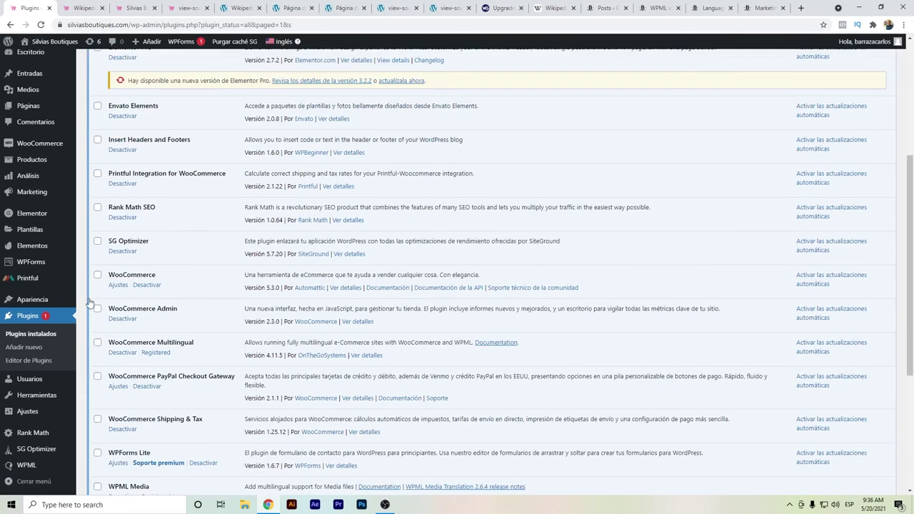
{"action": "left_click", "coordinate": [40, 109]}
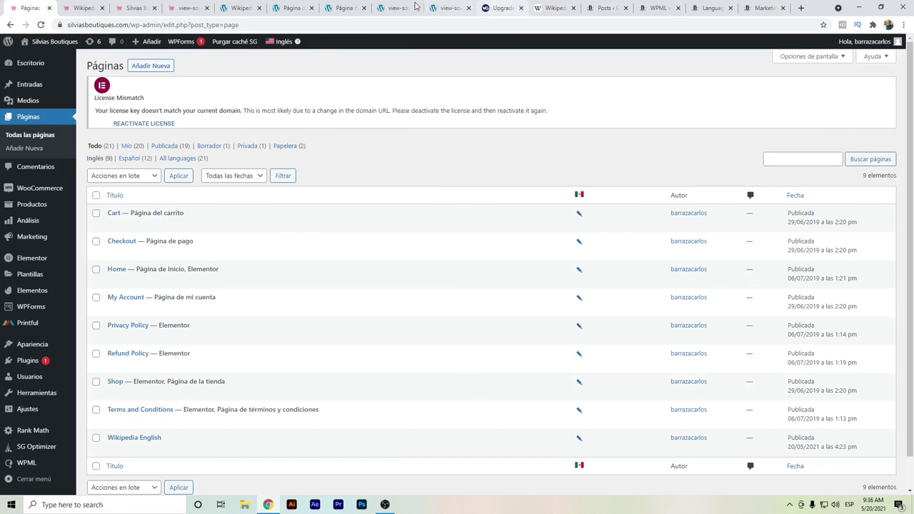
- Find the Sicherty site tab and go to its admin dashboard
{"action": "left_click", "coordinate": [241, 8]}
{"action": "left_click", "coordinate": [293, 8]}
{"action": "left_click", "coordinate": [346, 8]}
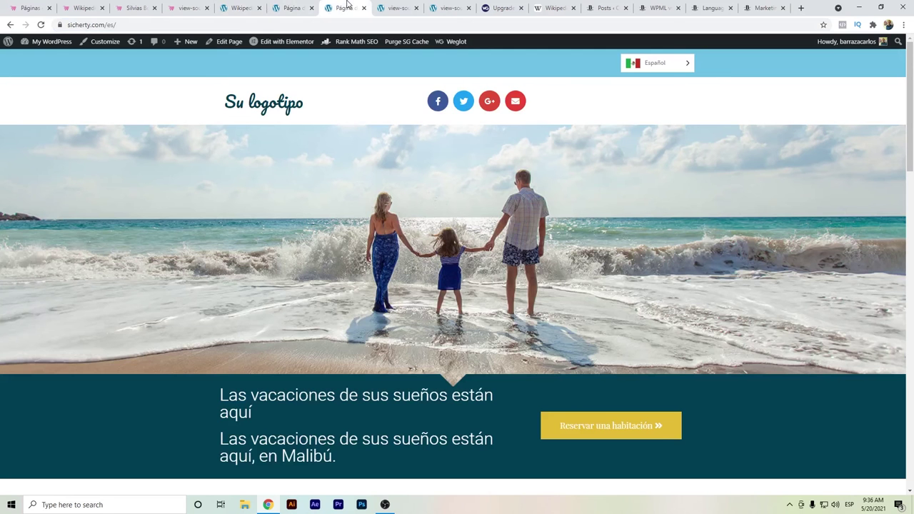
{"action": "left_click", "coordinate": [392, 8]}
{"action": "left_click", "coordinate": [241, 8]}
{"action": "left_click", "coordinate": [53, 42]}
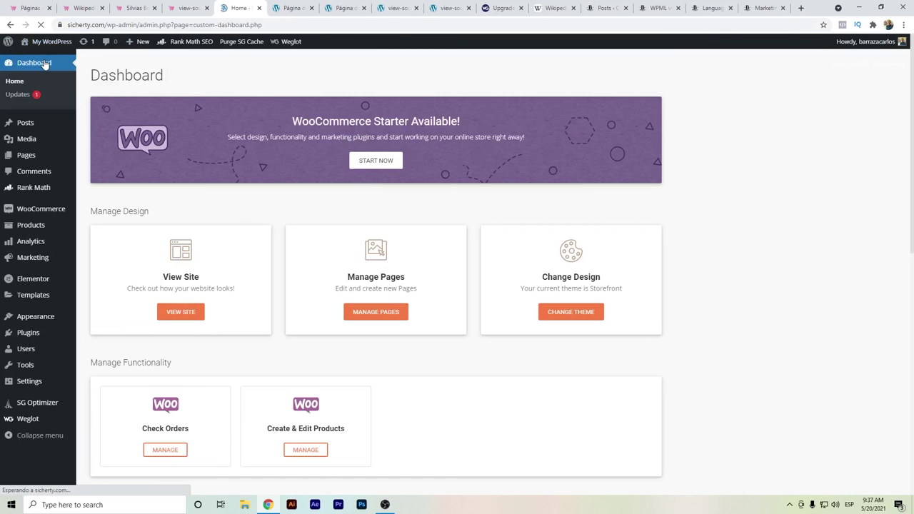
- Deactivate Weglot Translate and check the Posts list, which shows no posts
{"action": "left_click", "coordinate": [43, 336]}
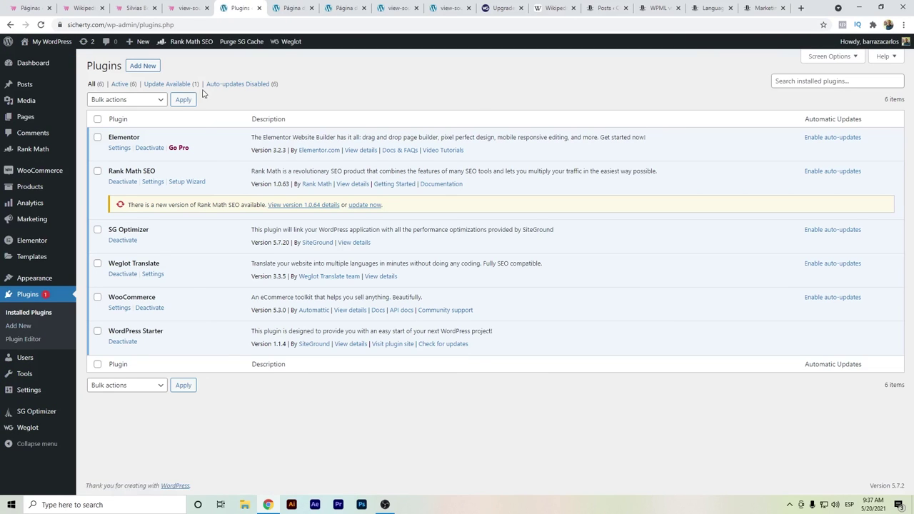
{"action": "left_click", "coordinate": [121, 275]}
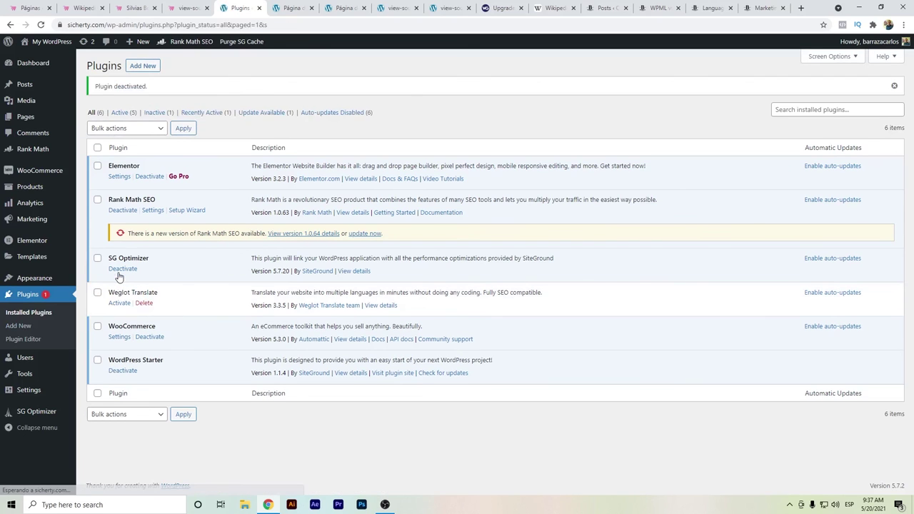
{"action": "left_click", "coordinate": [52, 90]}
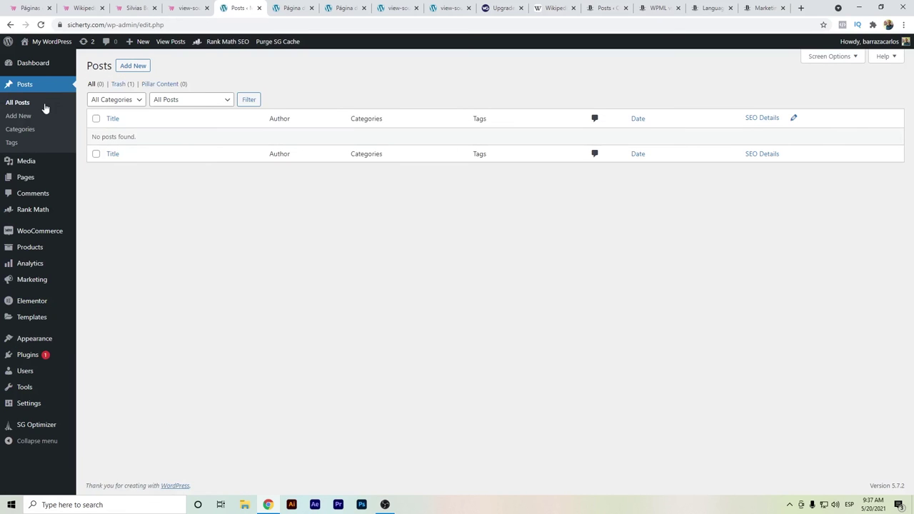
- View Wikipedia English in a new tab without a language switcher, then open Products
{"action": "left_click", "coordinate": [27, 176]}
{"action": "scroll", "coordinate": [271, 259], "scroll_direction": "down", "scroll_amount": 3}
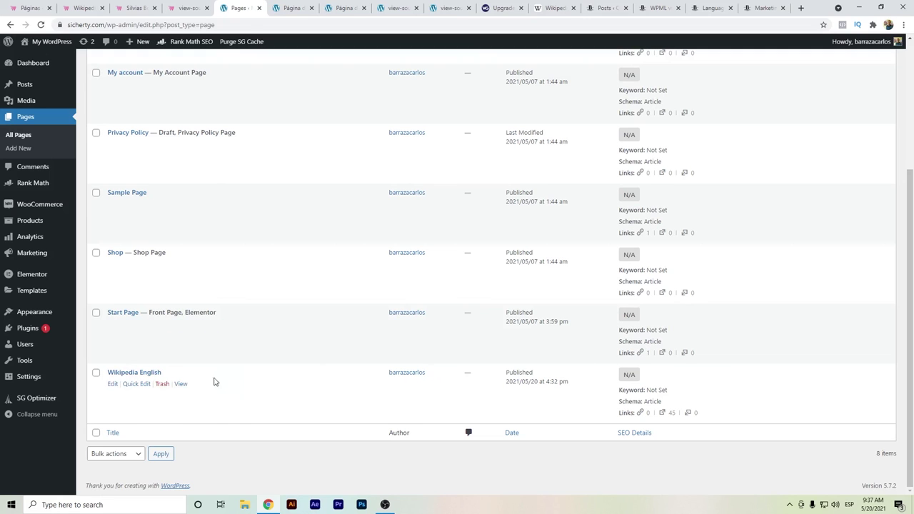
{"action": "right_click", "coordinate": [183, 384]}
{"action": "left_click", "coordinate": [214, 393]}
{"action": "left_click", "coordinate": [263, 8]}
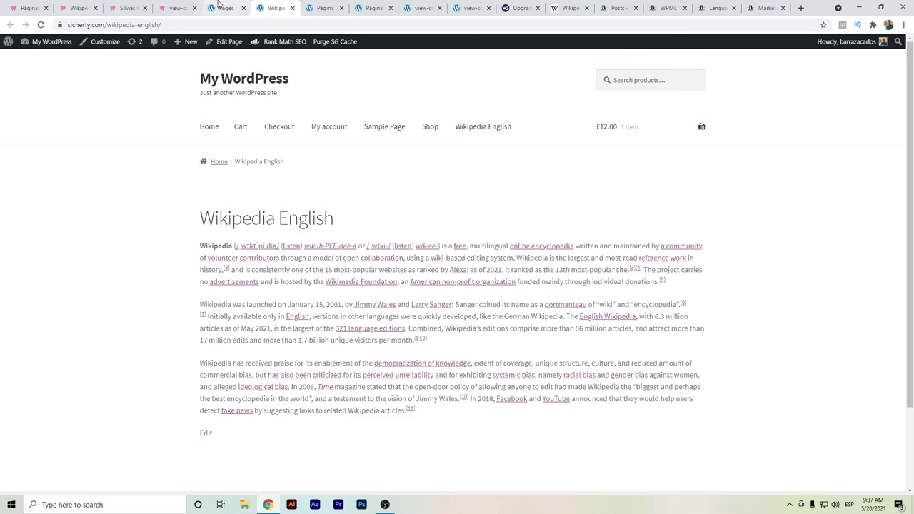
{"action": "key", "text": "ctrl+Page_Up"}
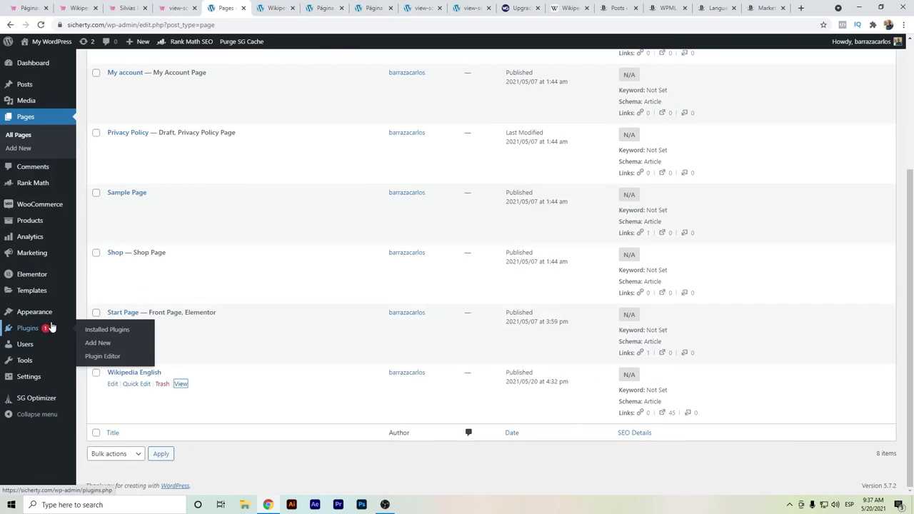
{"action": "left_click", "coordinate": [53, 221]}
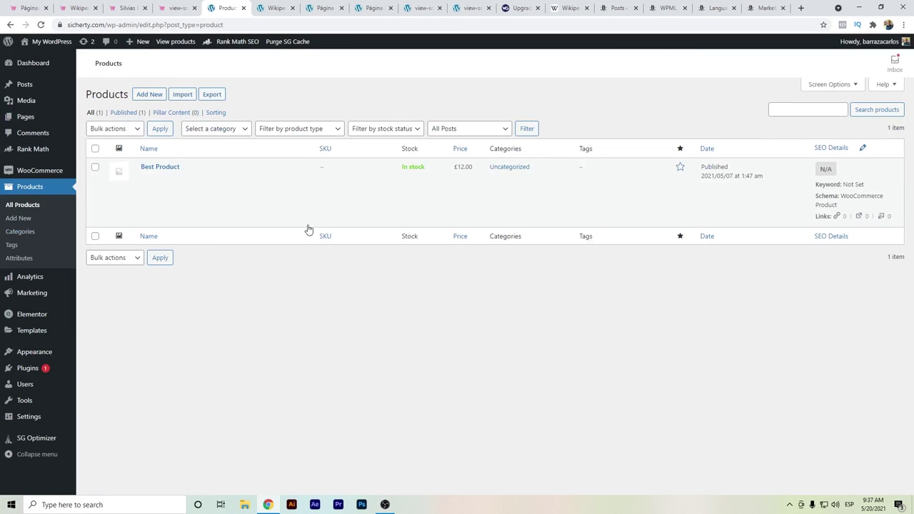
- Reactivate Weglot Translate and reload Wikipedia English to show its English language switcher
{"action": "mouse_move", "coordinate": [47, 375]}
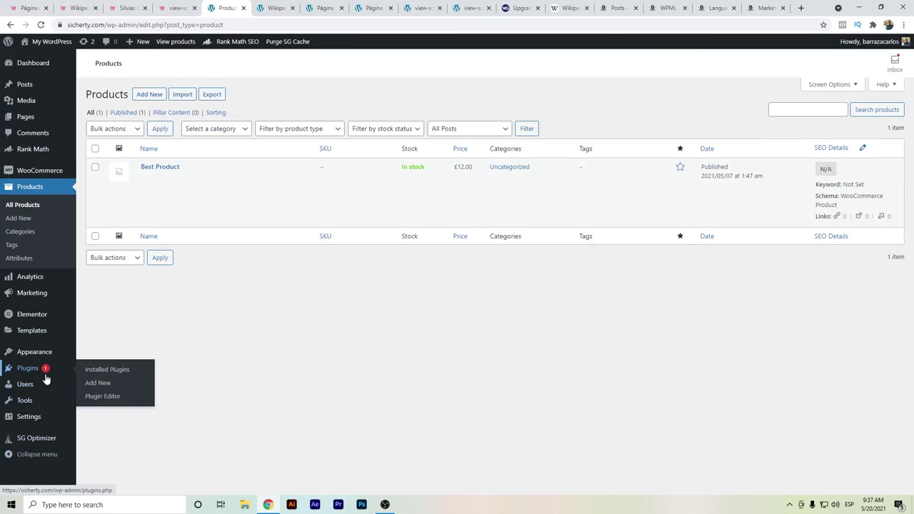
{"action": "left_click", "coordinate": [57, 375]}
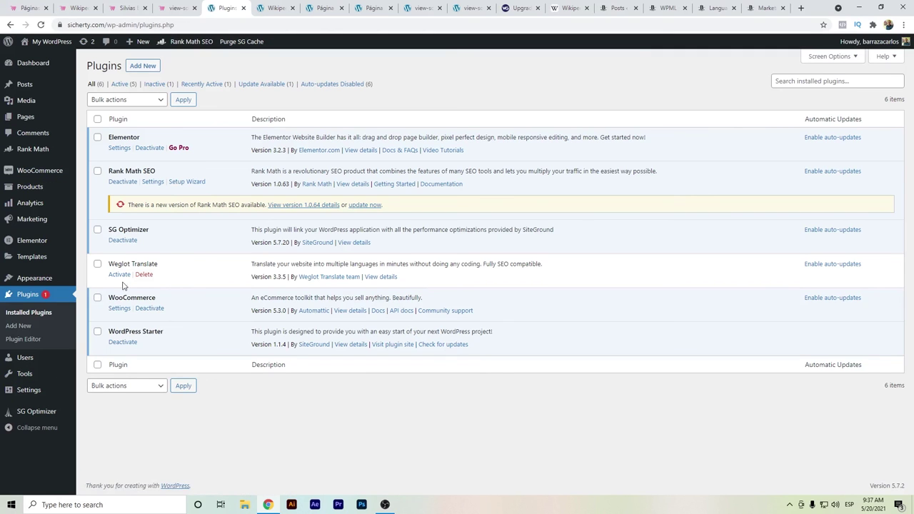
{"action": "left_click", "coordinate": [120, 275]}
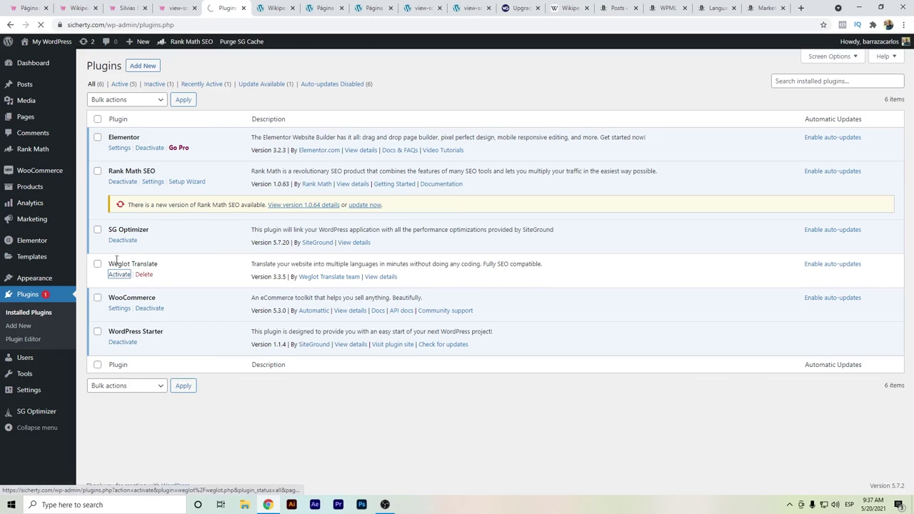
{"action": "left_click", "coordinate": [275, 7]}
{"action": "mouse_move", "coordinate": [61, 37]}
{"action": "left_click", "coordinate": [41, 24]}
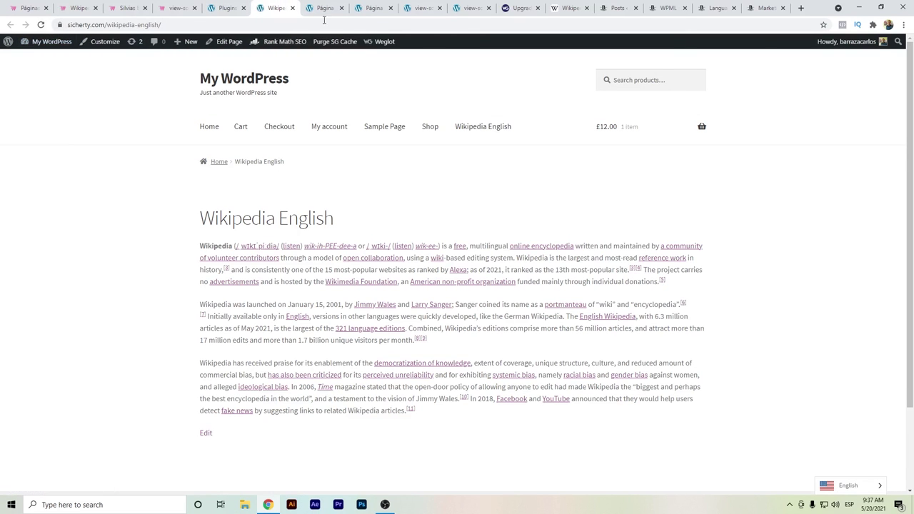
- Return to the Sicherty admin and open All Pages, 8 items
{"action": "left_click", "coordinate": [227, 8]}
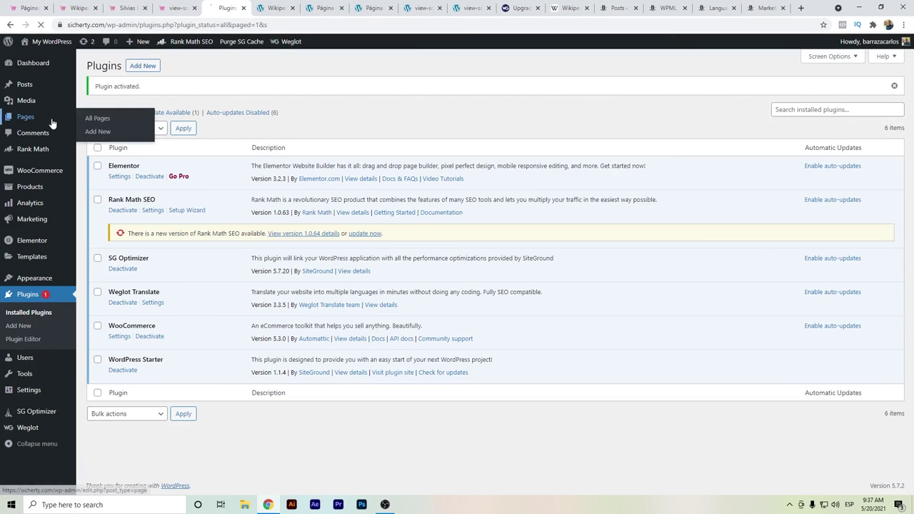
{"action": "left_click", "coordinate": [84, 115]}
{"action": "scroll", "coordinate": [282, 361], "scroll_direction": "down", "scroll_amount": 3}
{"action": "scroll", "coordinate": [283, 361], "scroll_direction": "up", "scroll_amount": 3}
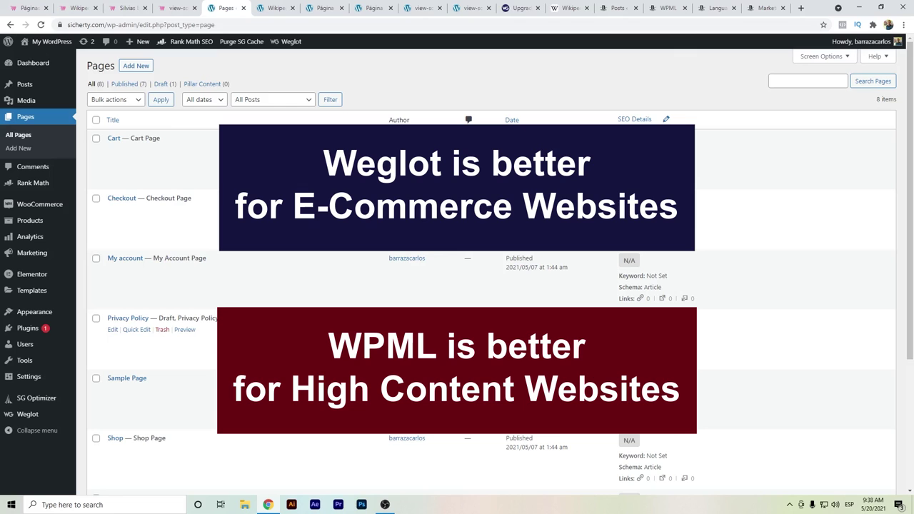
- Show Weglot's upgrade page, plans from Starter 10,000 words to Advanced 1,000,000 words
{"action": "left_click", "coordinate": [512, 9]}
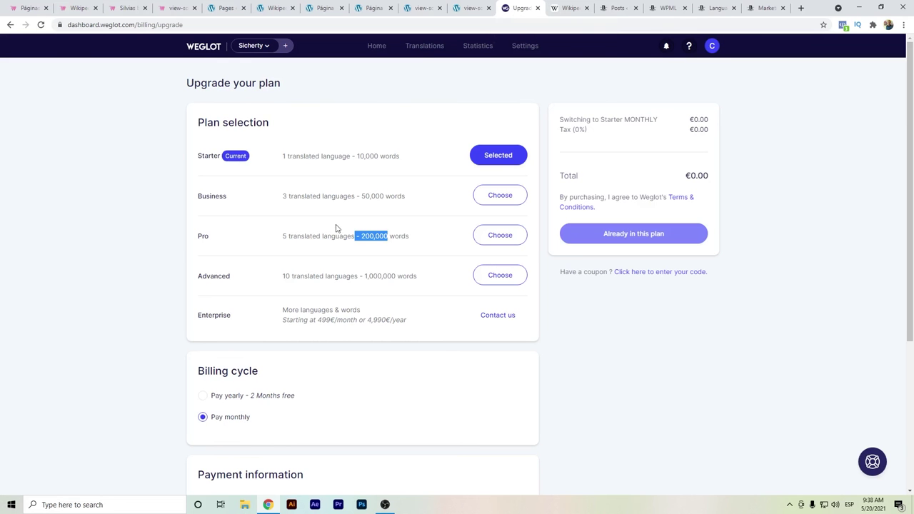